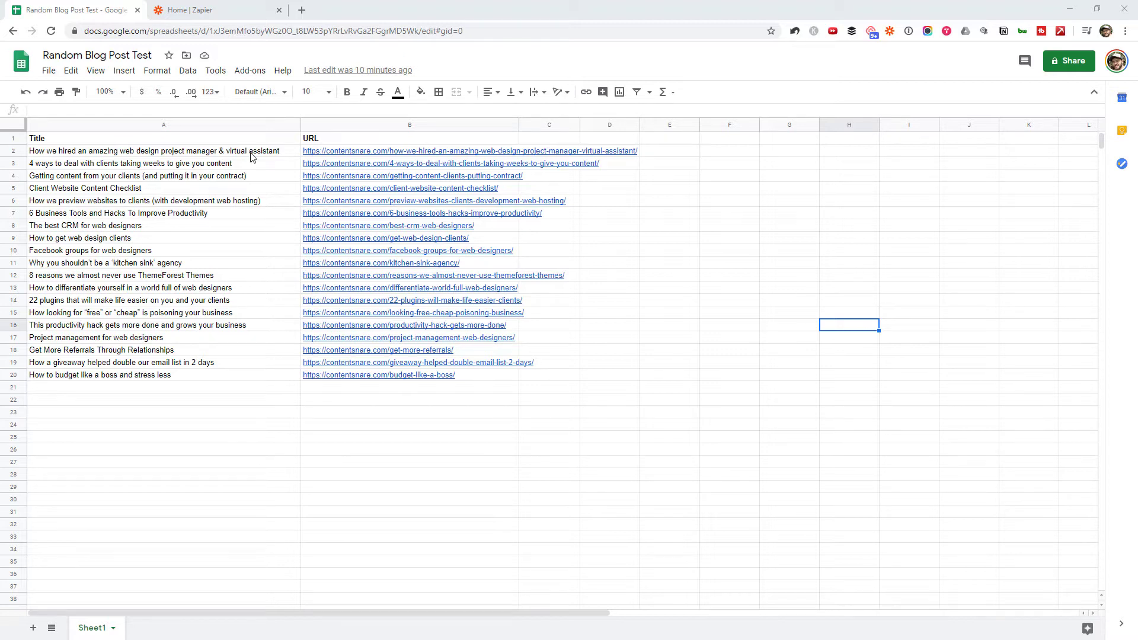
# Step: Review the blog post titles and URLs, then start a new zap in Zapier
pyautogui.moveTo(256, 151); pyautogui.dragTo(460, 375)
pyautogui.click(461, 415)
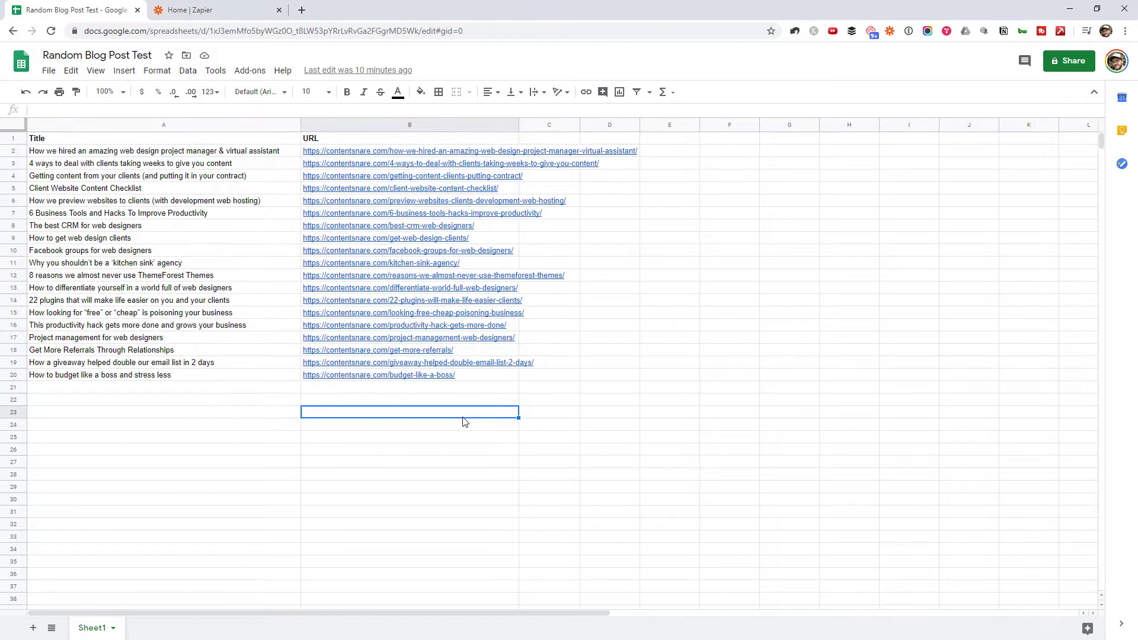
pyautogui.click(280, 5)
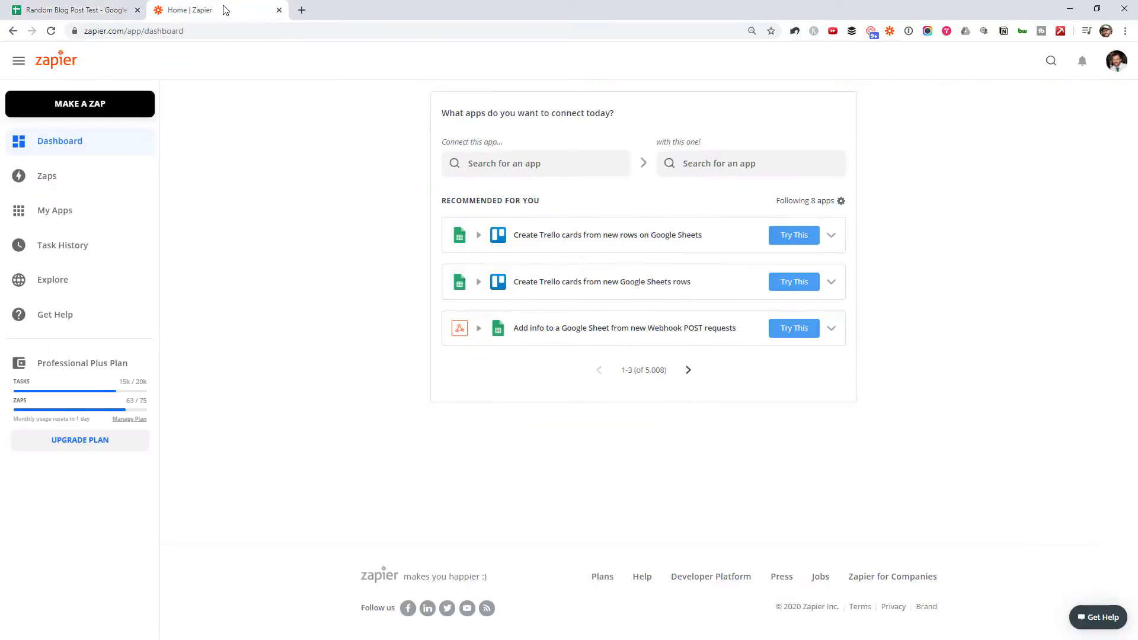
pyautogui.click(108, 116)
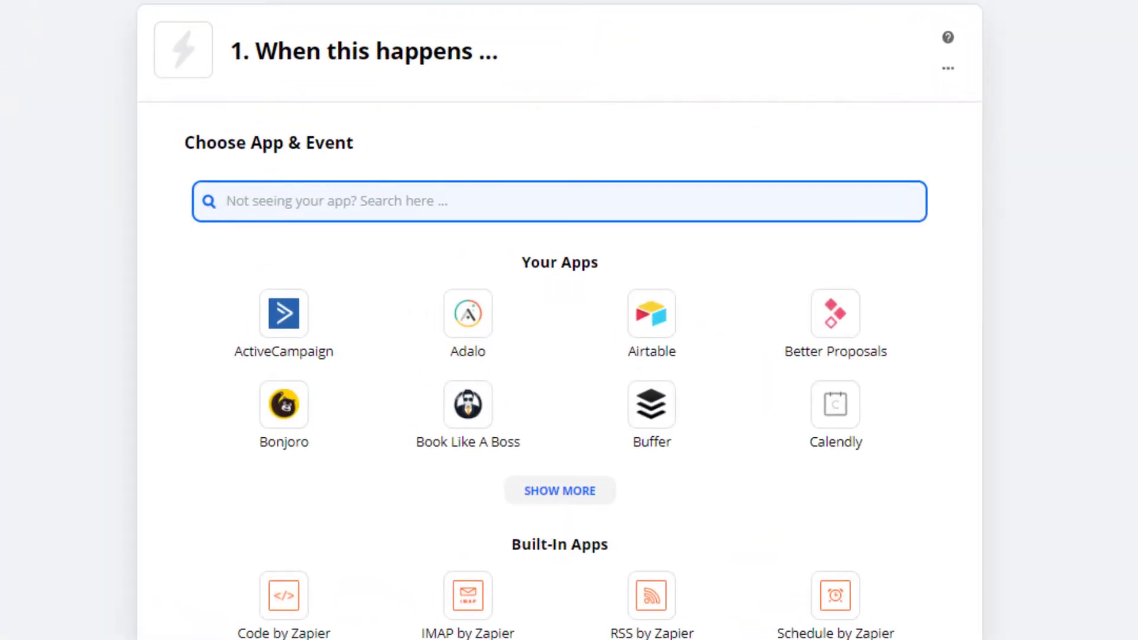
# Step: Choose Schedule by Zapier with the Every Day trigger event
pyautogui.write('sche')
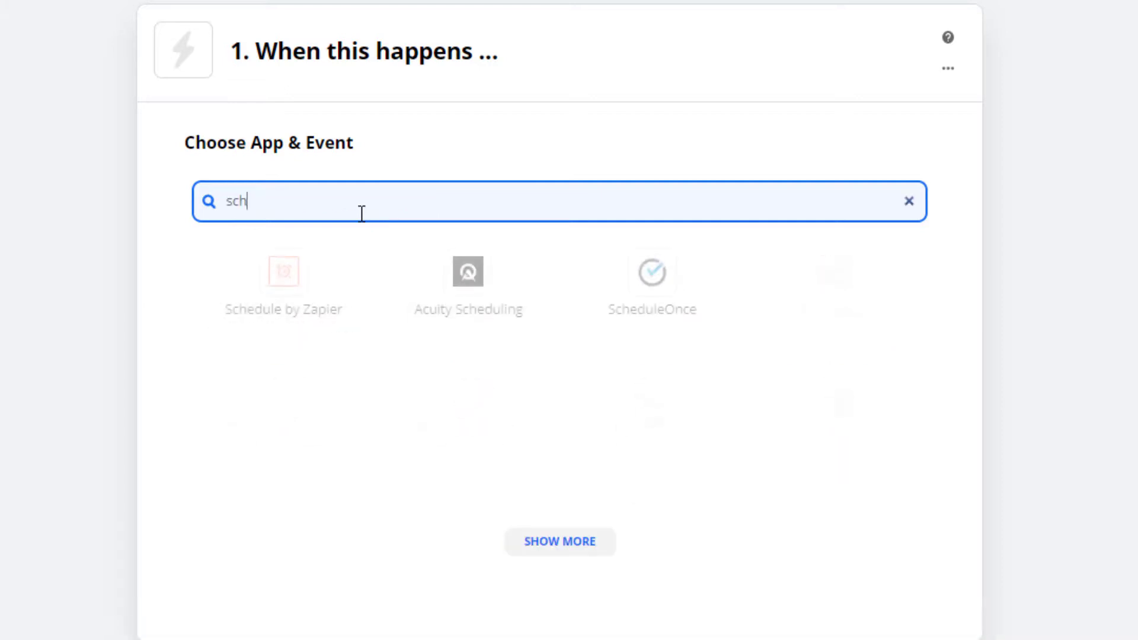
pyautogui.click(255, 332)
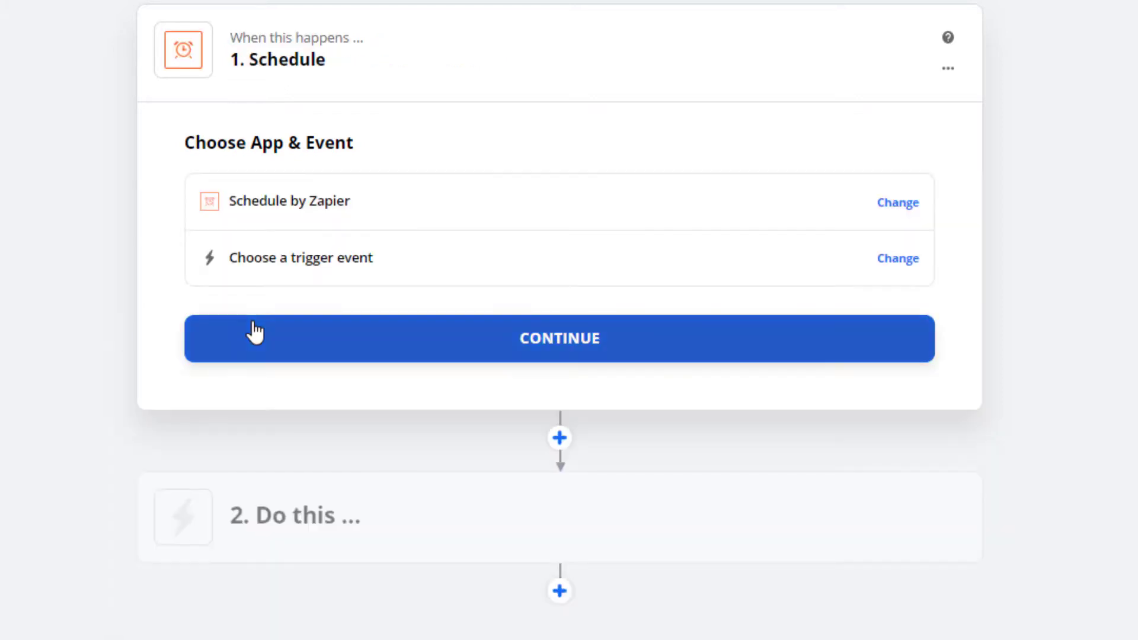
pyautogui.click(310, 336)
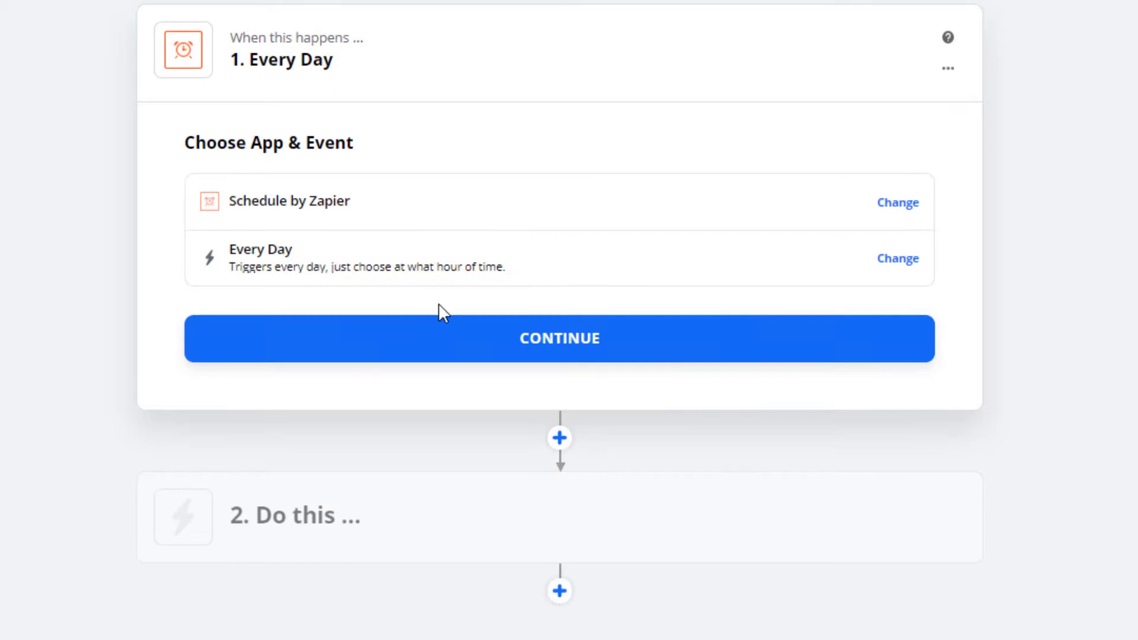
pyautogui.click(433, 348)
# Step: Set the trigger to 9am with weekends off, then test it for a sample day
pyautogui.click(308, 353)
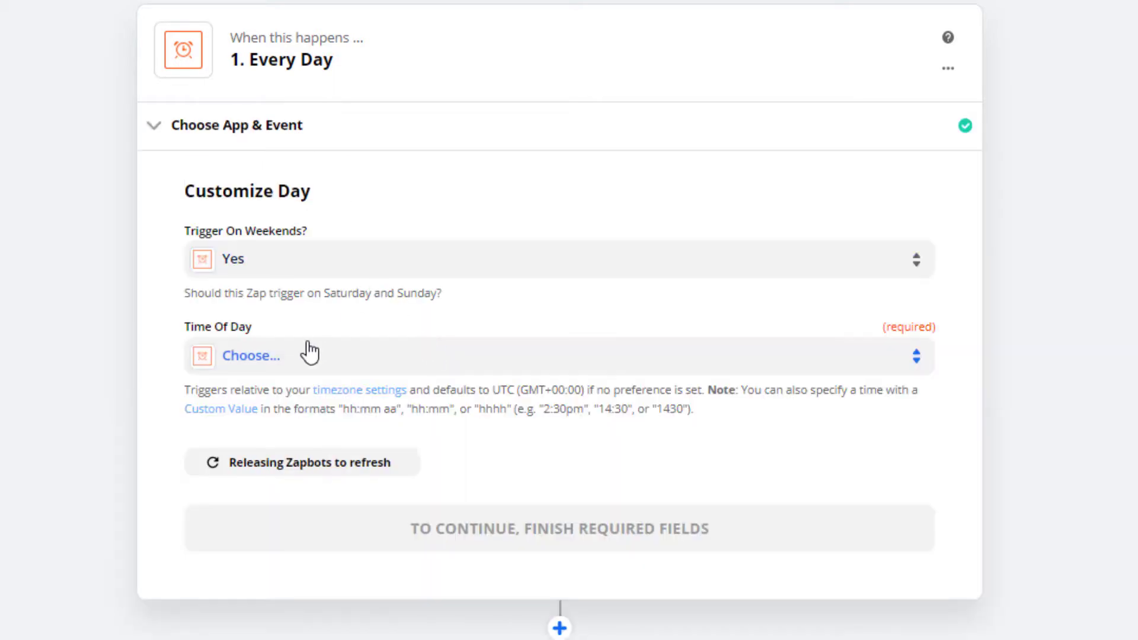
pyautogui.scroll(-5, 386, 559)
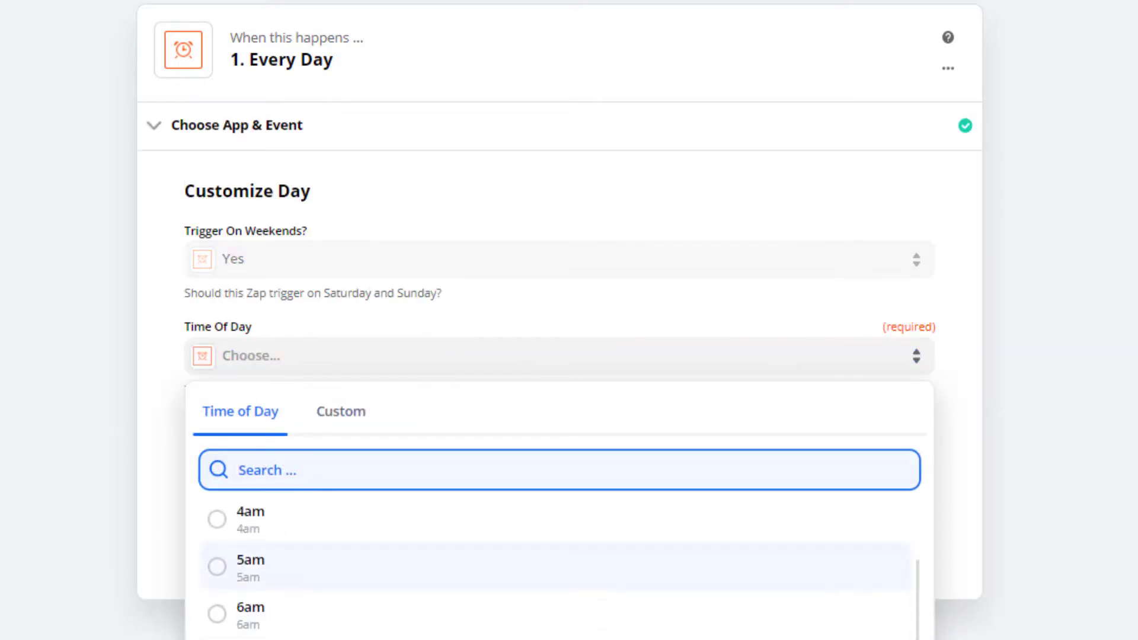
pyautogui.click(385, 557)
pyautogui.click(384, 257)
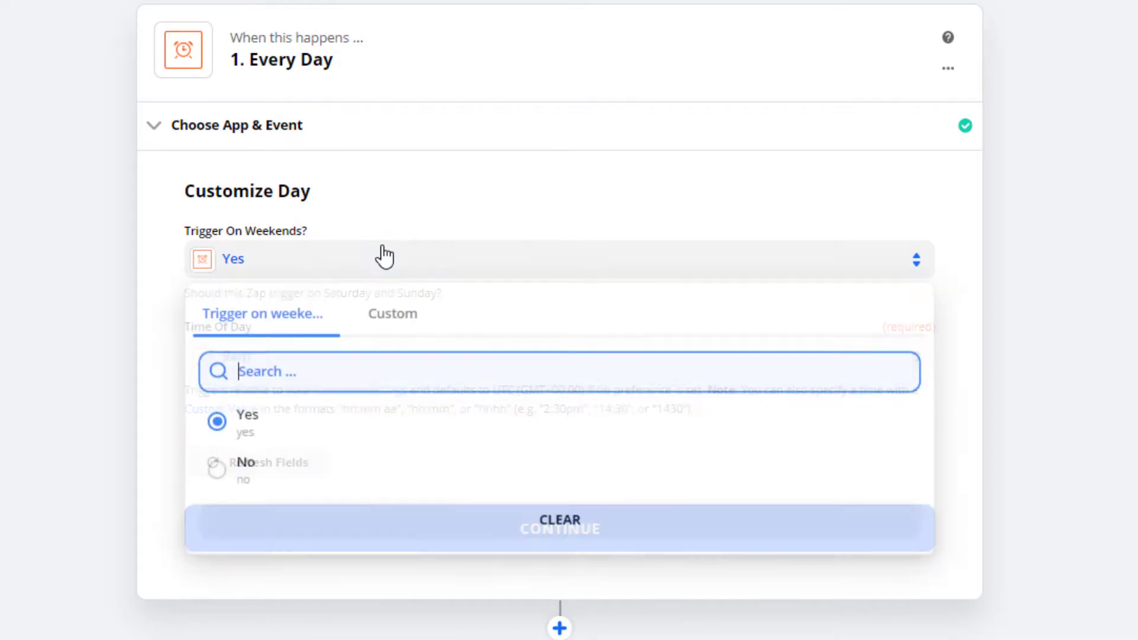
pyautogui.click(218, 467)
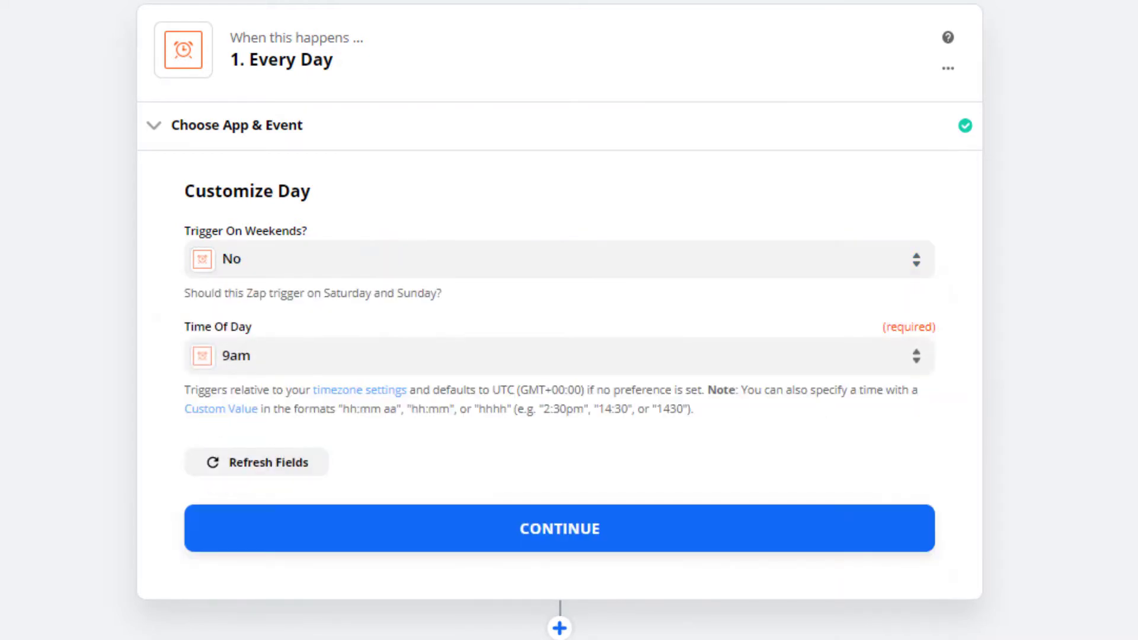
pyautogui.scroll(-1, 1025, 243)
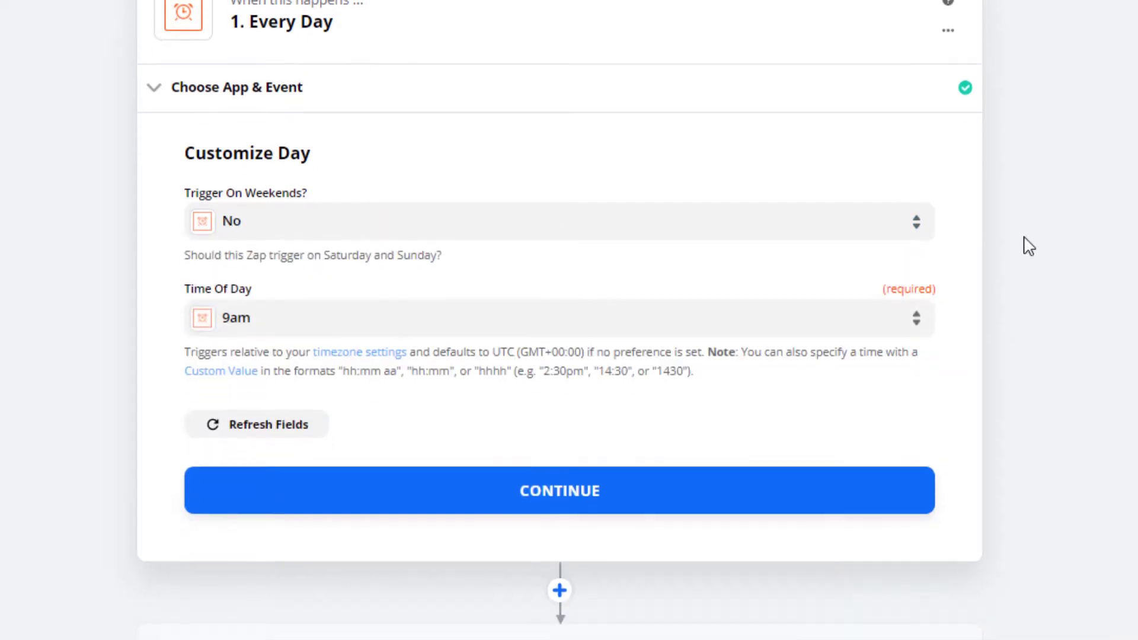
pyautogui.click(520, 502)
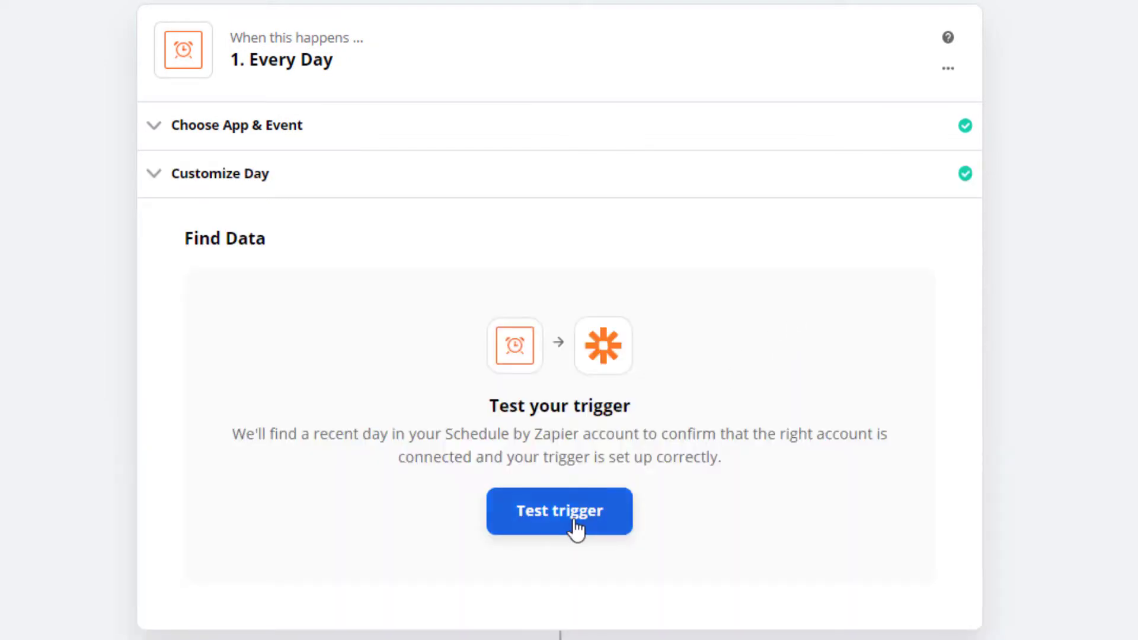
pyautogui.click(578, 529)
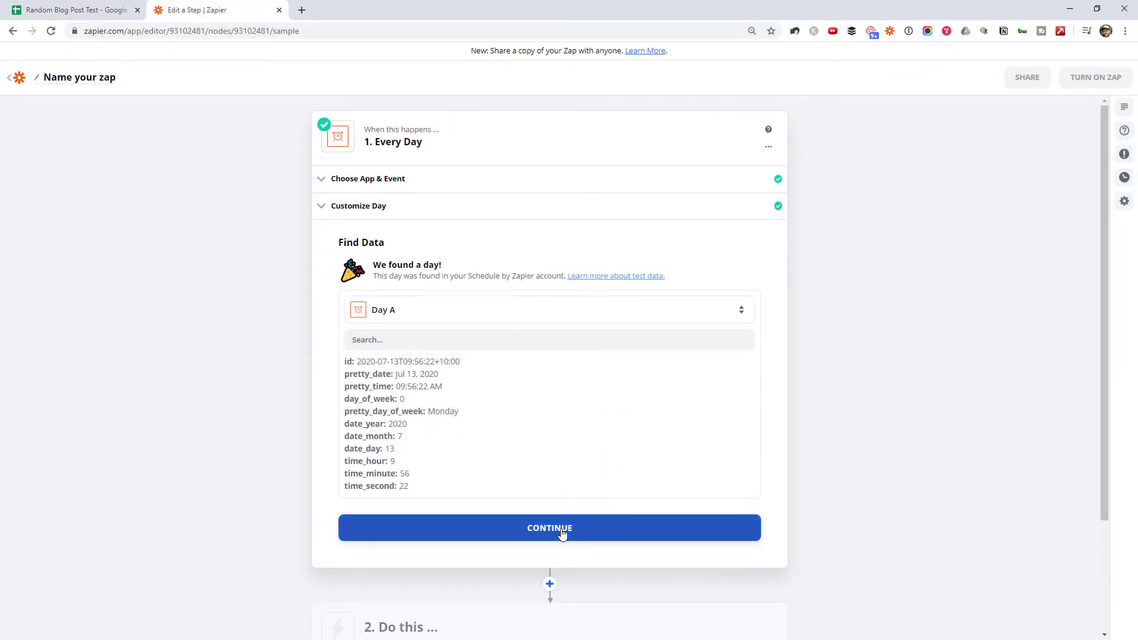
# Step: Finish the schedule trigger to open the action step, then return to the blog post spreadsheet
pyautogui.click(562, 533)
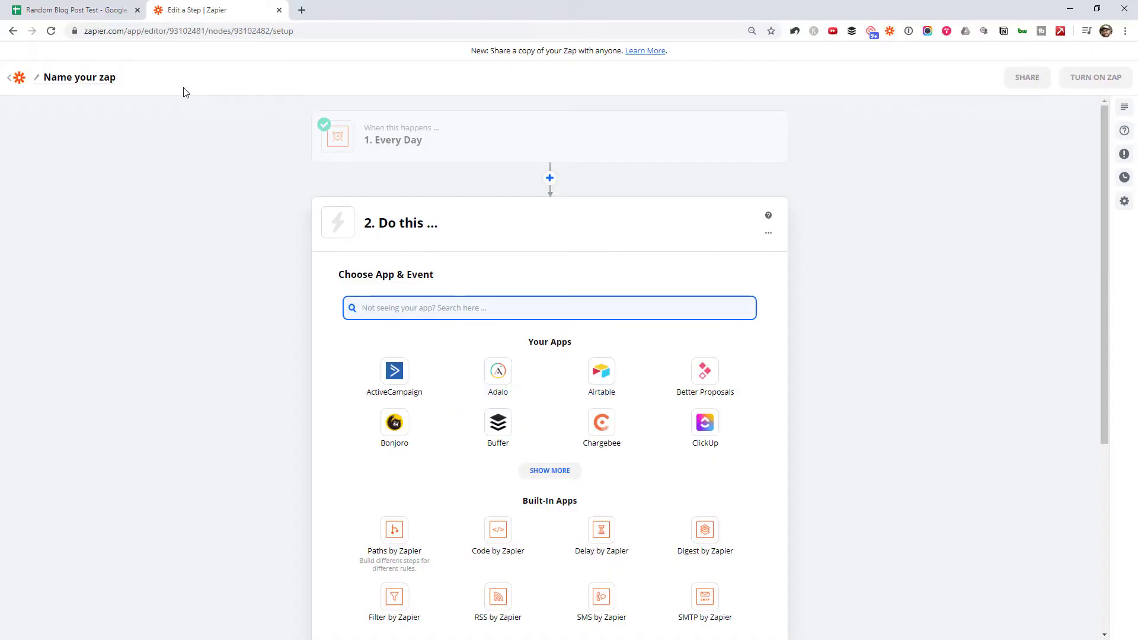
pyautogui.click(100, 10)
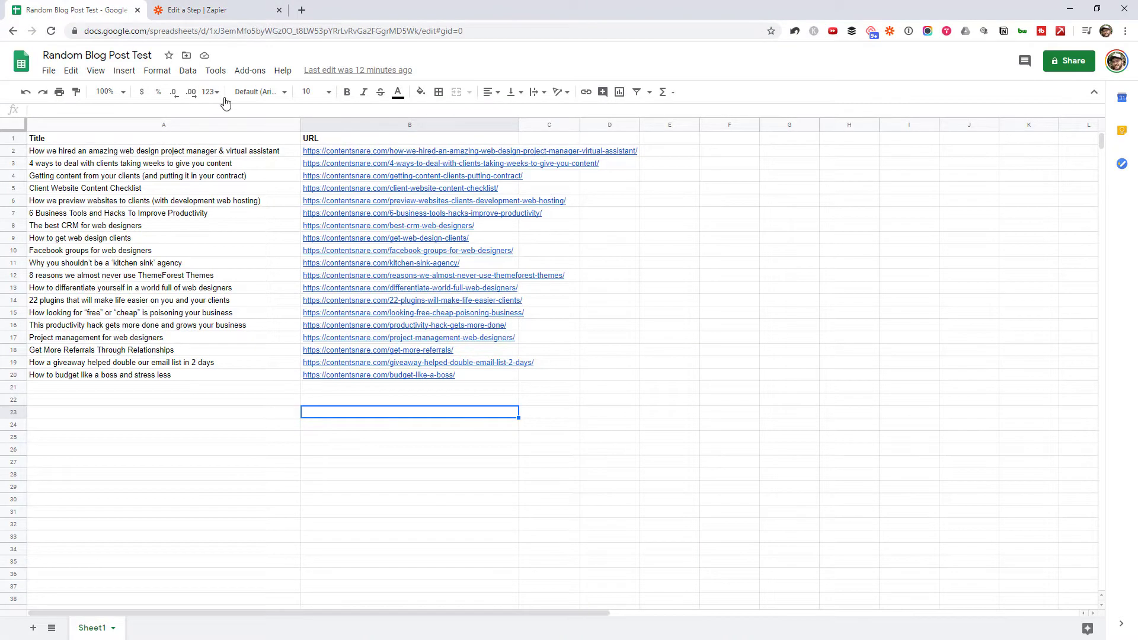
# Step: Add the header 'Row Number' in cell C1
pyautogui.click(566, 138)
pyautogui.write('Row Number')
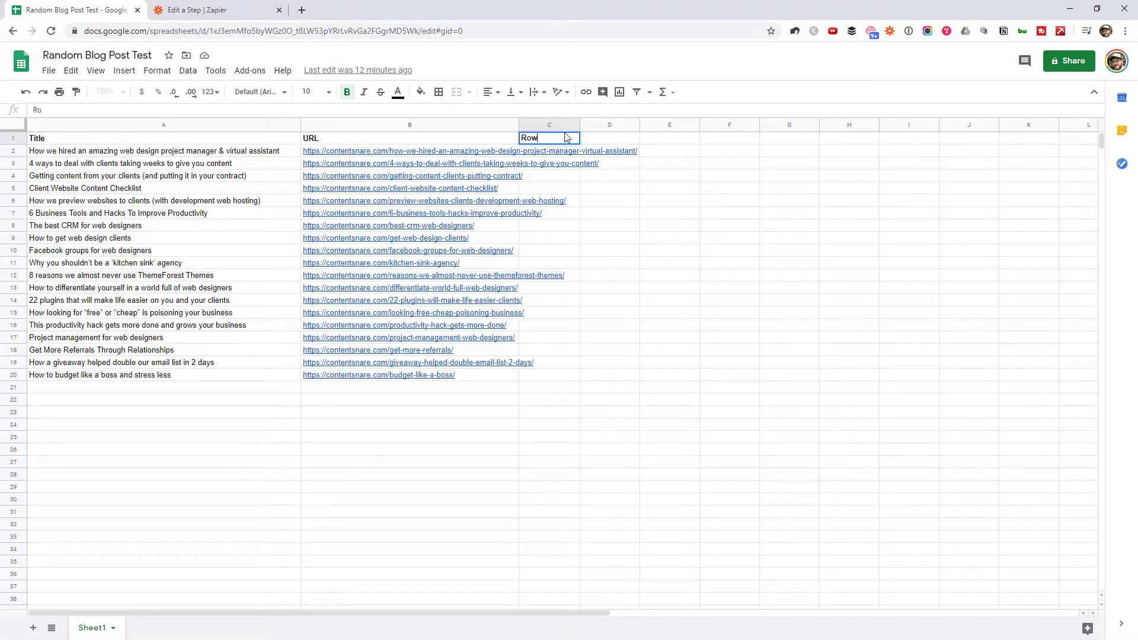
pyautogui.press('Return')
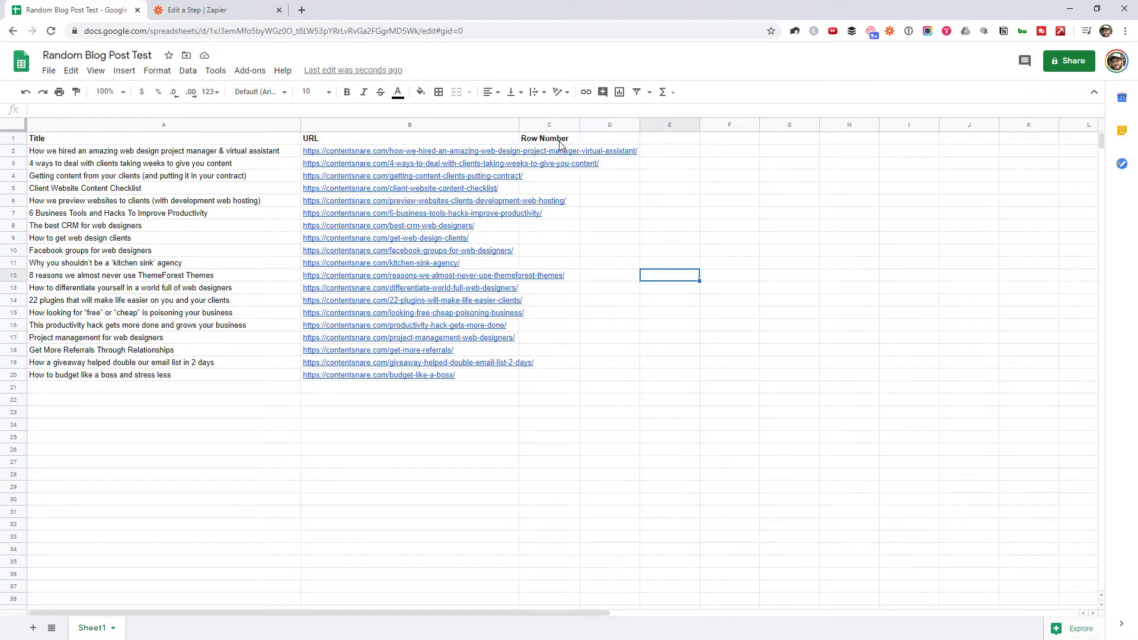
pyautogui.press('Left')
pyautogui.press('Down')
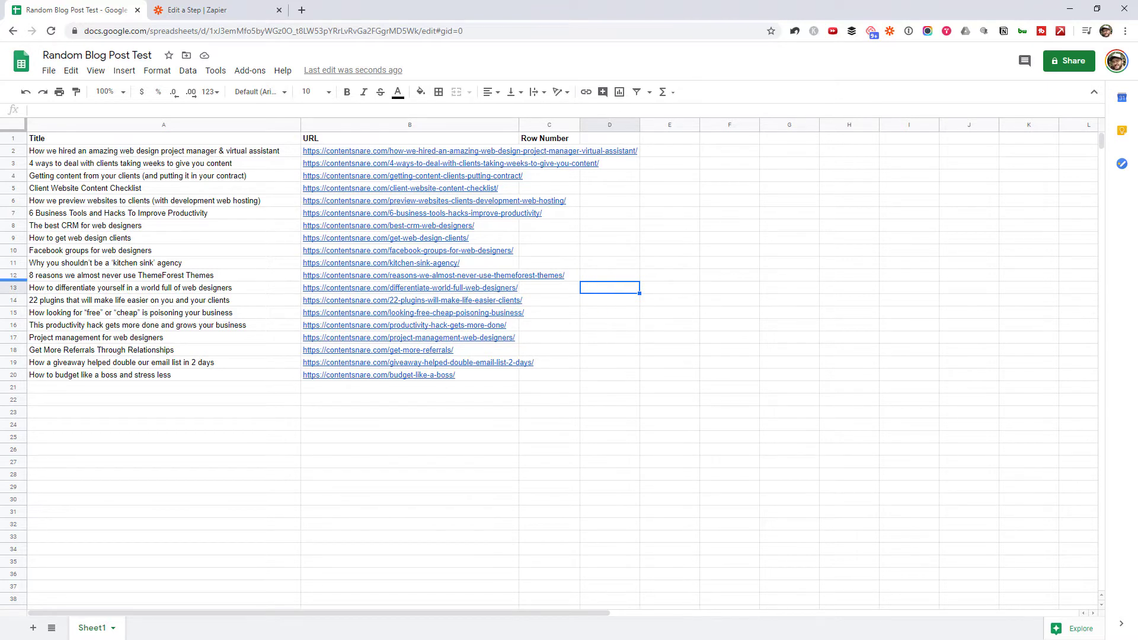
# Step: Widen column B so the full URLs fit
pyautogui.click(573, 230)
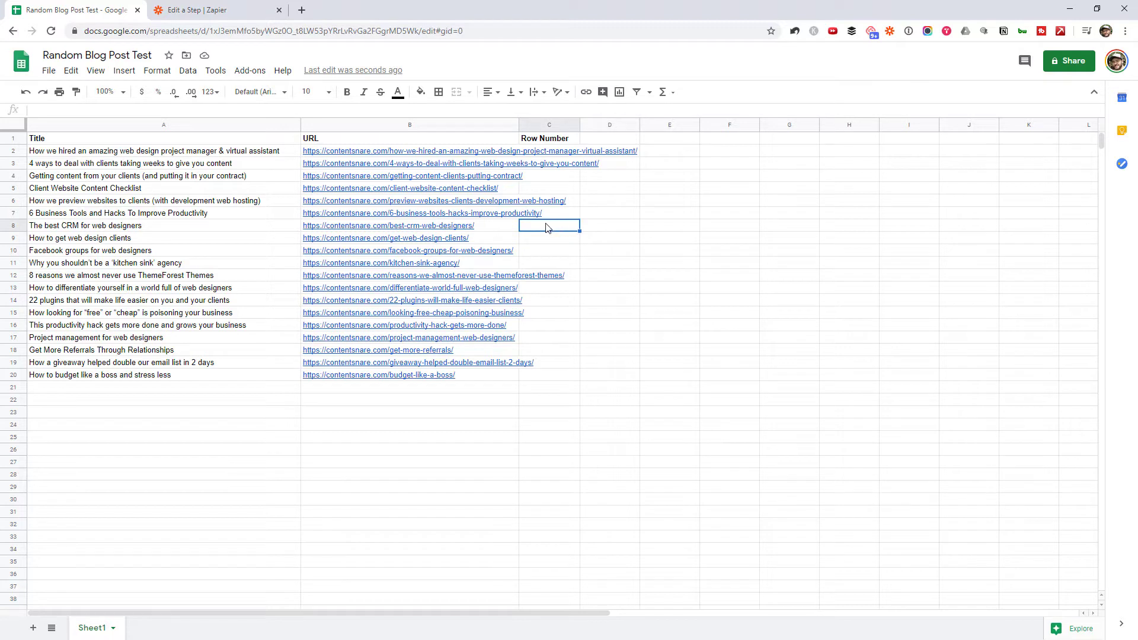
pyautogui.moveTo(573, 230); pyautogui.dragTo(77, 230)
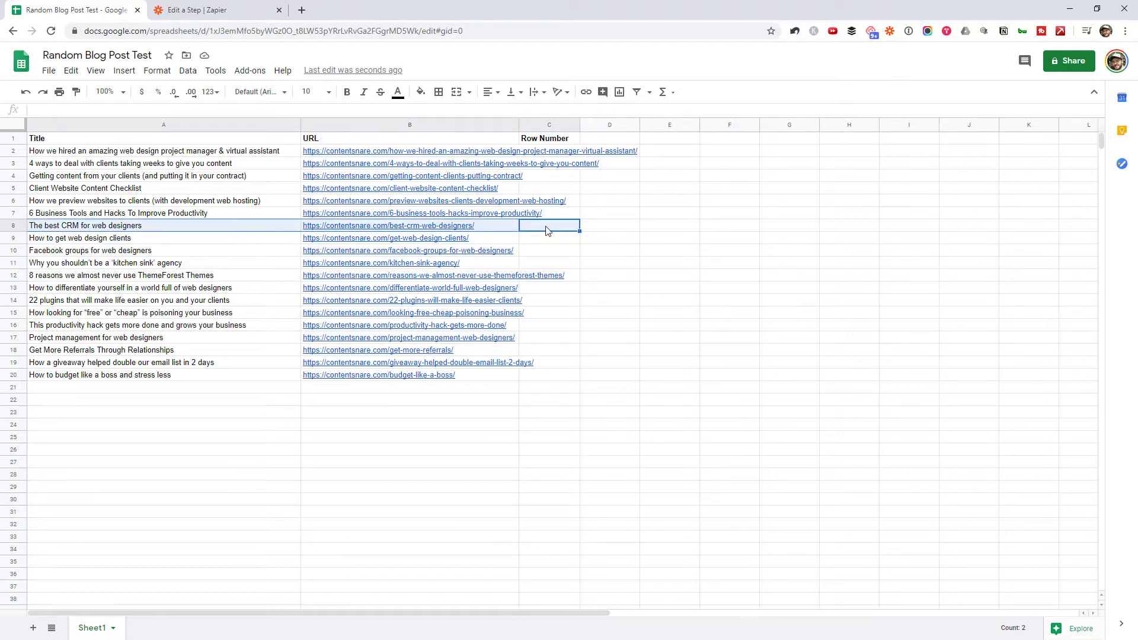
pyautogui.click(568, 230)
pyautogui.press('Up')
pyautogui.press('Up')
pyautogui.press('Up')
pyautogui.press('Up')
pyautogui.press('Up')
pyautogui.press('Up')
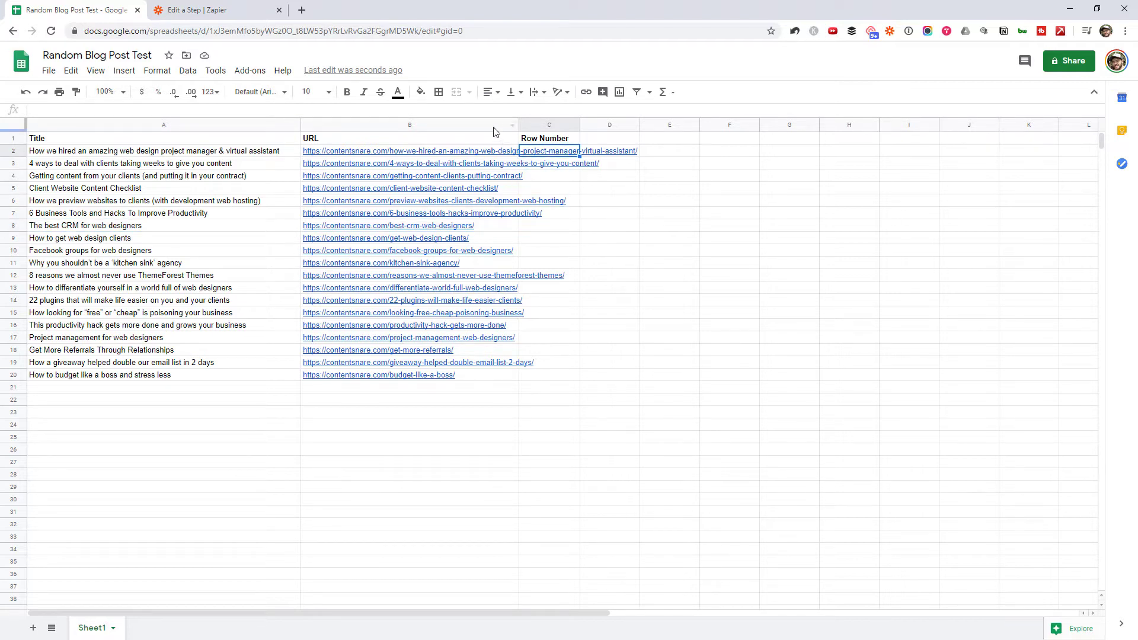
pyautogui.moveTo(519, 125); pyautogui.dragTo(638, 133)
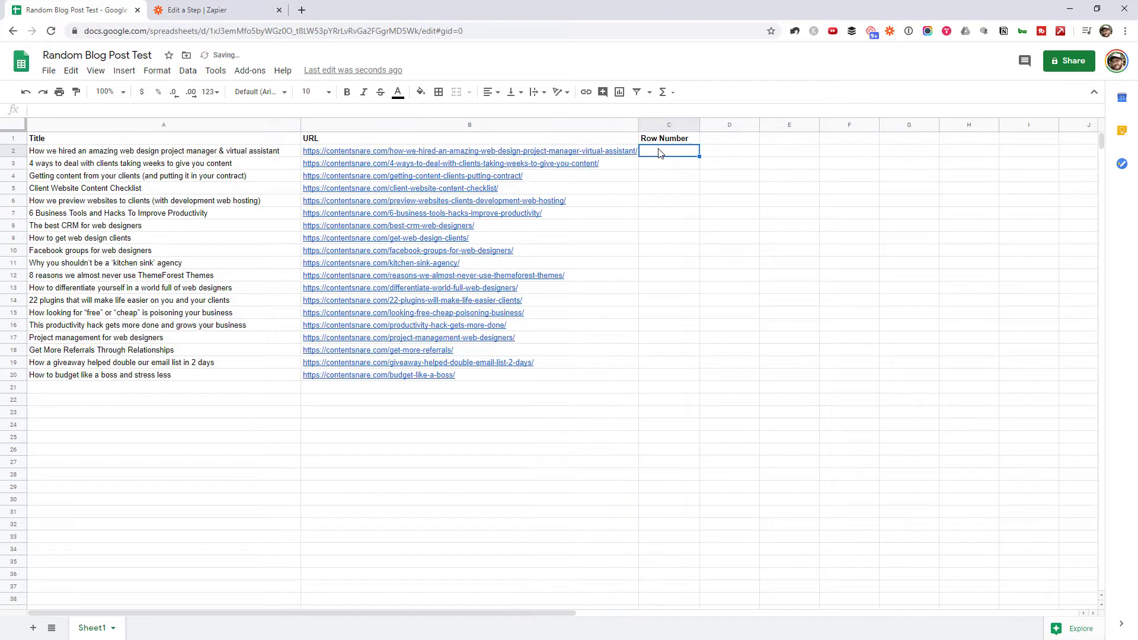
# Step: Enter =ROW() in C2 and fill it down to C20, numbering rows 2–20
pyautogui.doubleClick(660, 152)
pyautogui.write('=row')
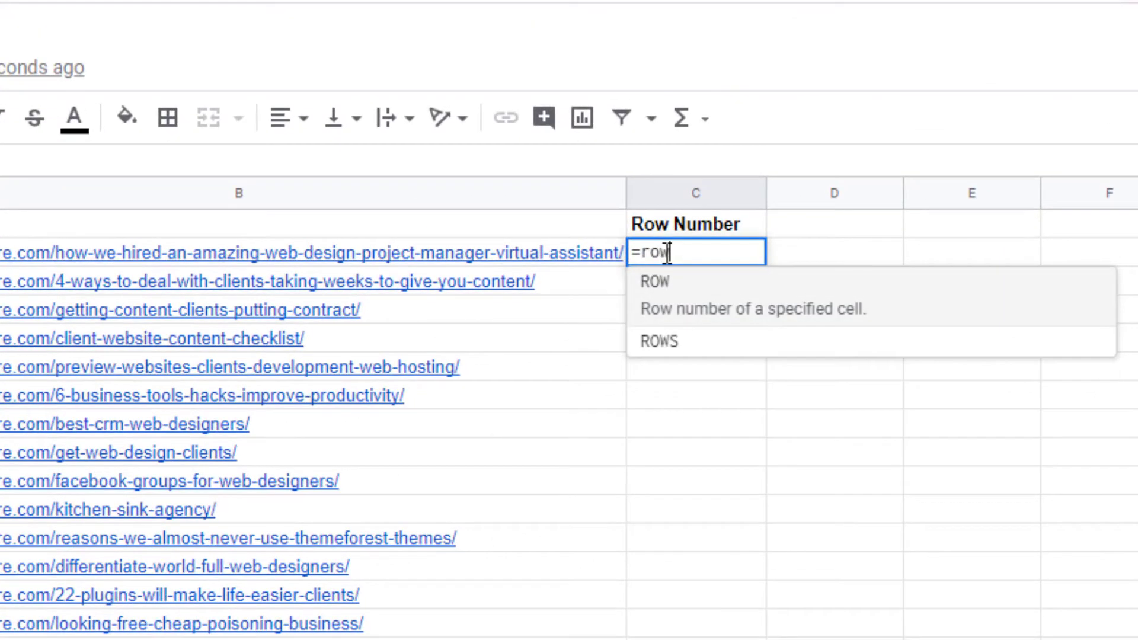
pyautogui.press('Tab')
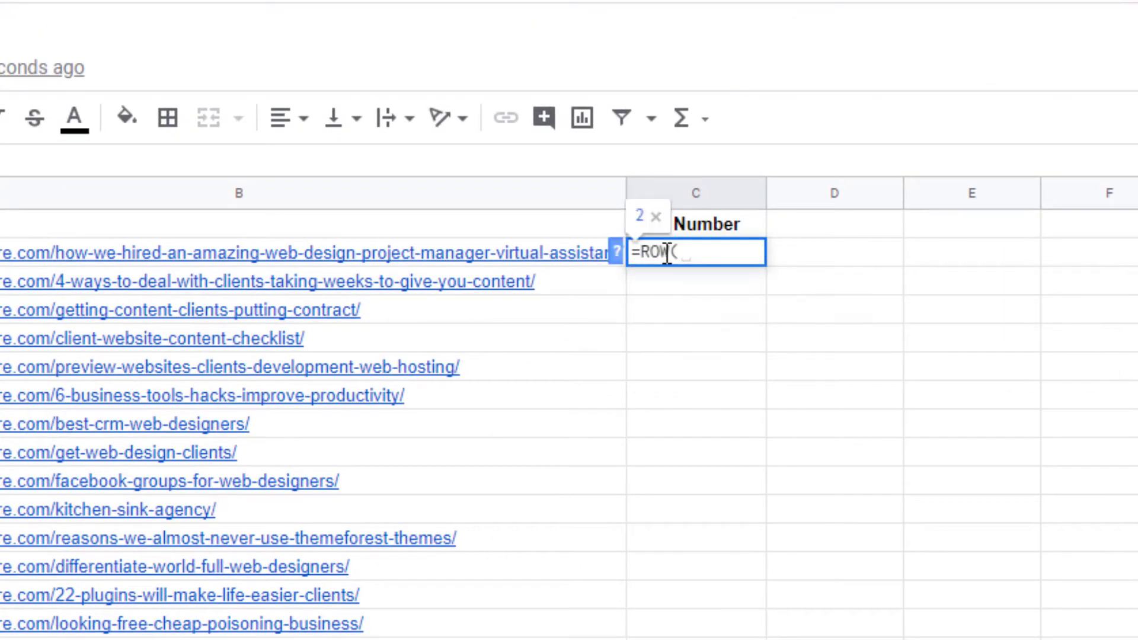
pyautogui.write(')')
pyautogui.press('Return')
pyautogui.click(667, 260)
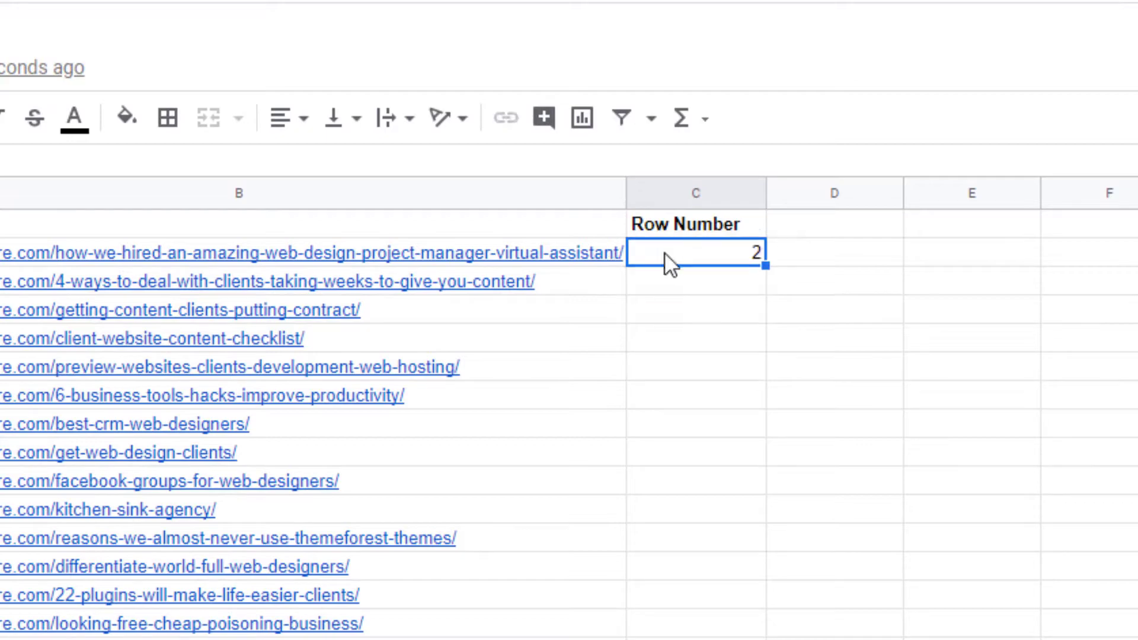
pyautogui.moveTo(765, 266); pyautogui.dragTo(734, 639)
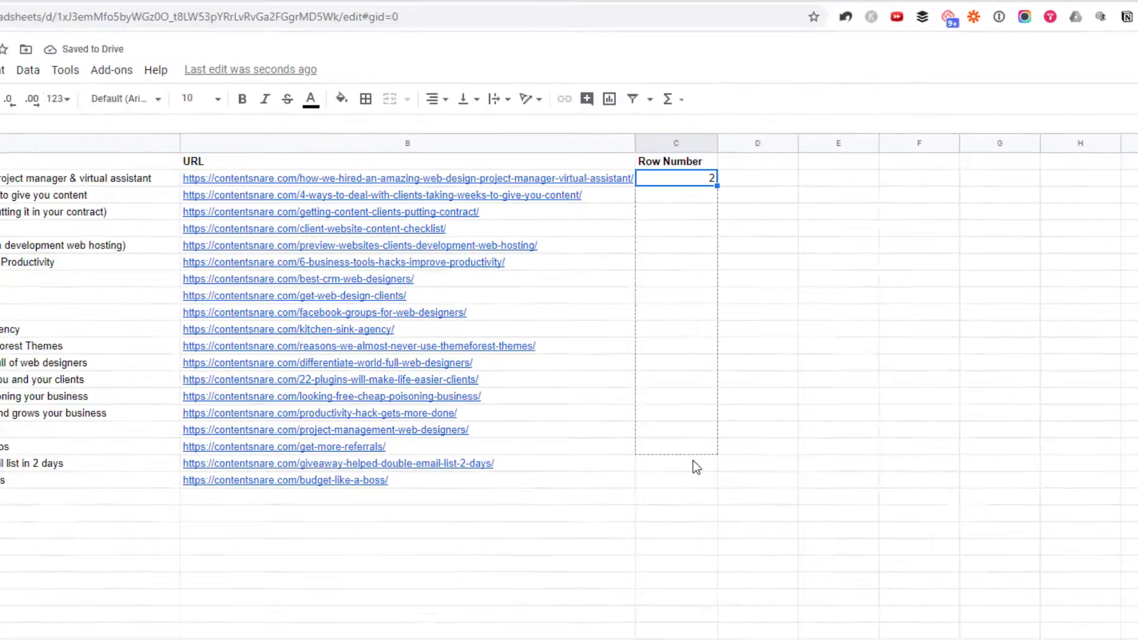
pyautogui.moveTo(686, 383); pyautogui.dragTo(686, 383)
pyautogui.click(722, 144)
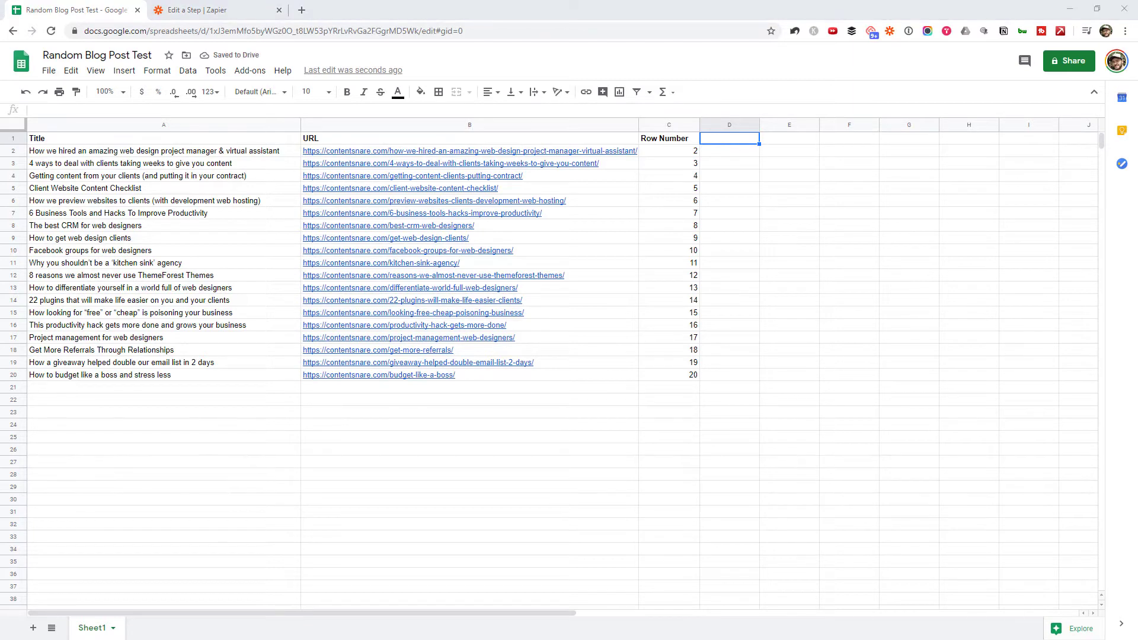
# Step: Add a bold 'Has Value' header in cell D1
pyautogui.write('Has Vasl')
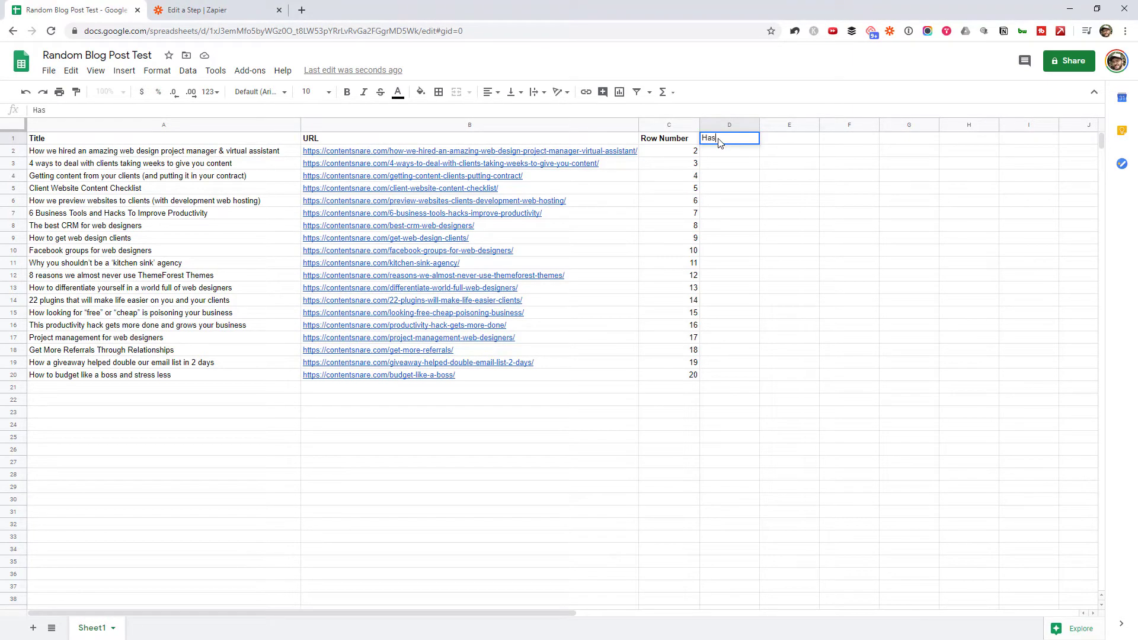
pyautogui.press('BackSpace')
pyautogui.press('BackSpace')
pyautogui.write('lue')
pyautogui.press('Return')
pyautogui.click(719, 142)
pyautogui.hotkey('ctrl', 'b')
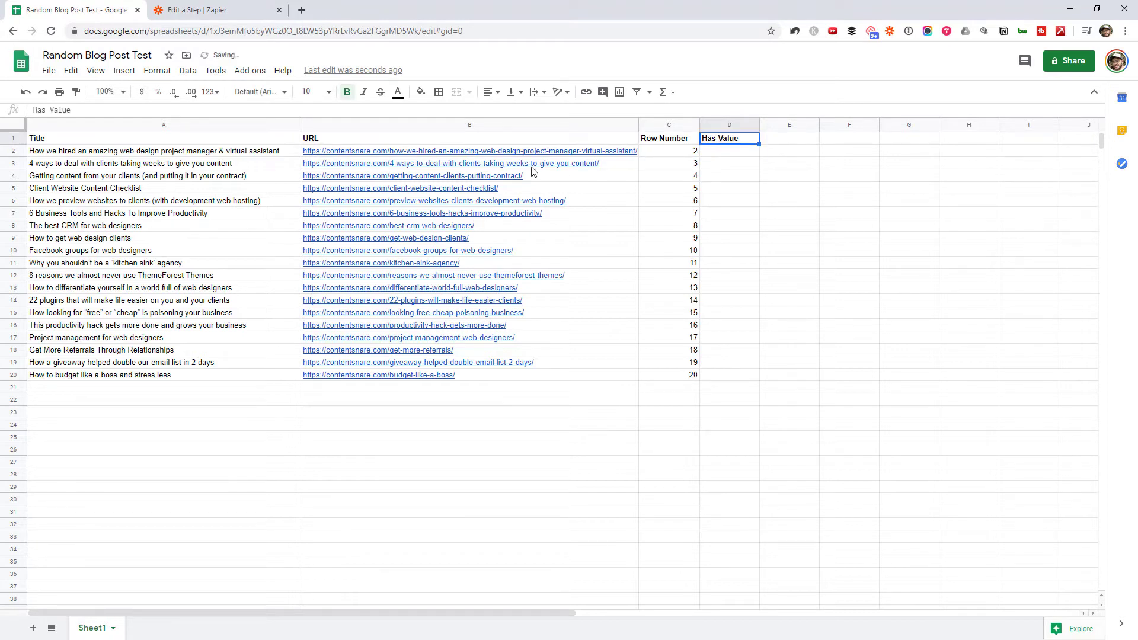
pyautogui.moveTo(200, 156); pyautogui.dragTo(719, 150)
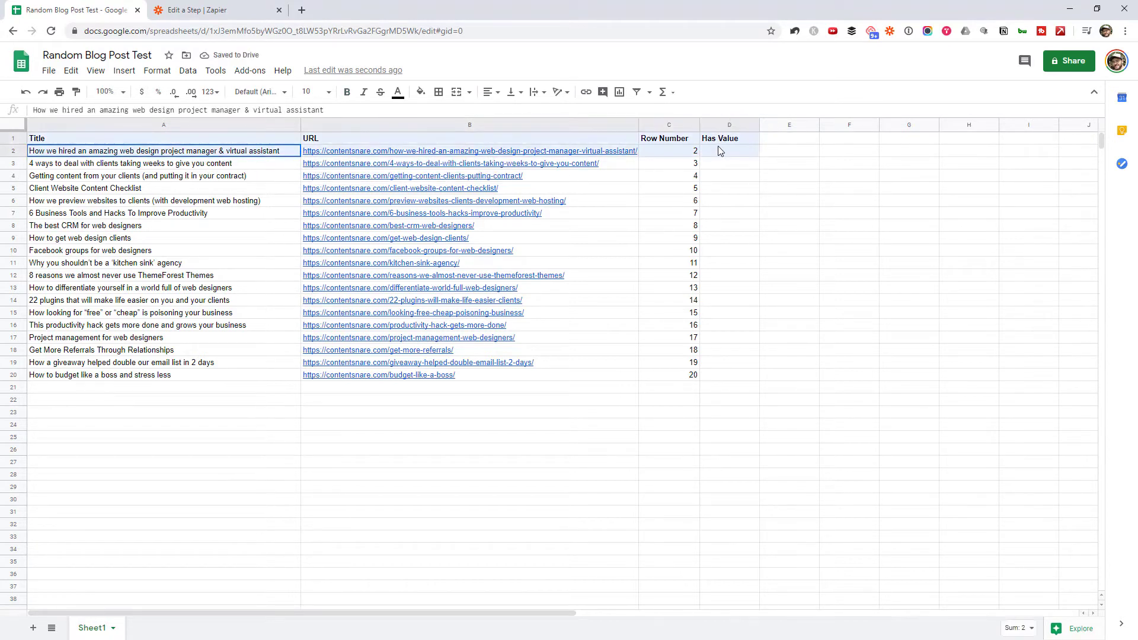
pyautogui.click(720, 161)
pyautogui.moveTo(135, 425); pyautogui.dragTo(735, 440)
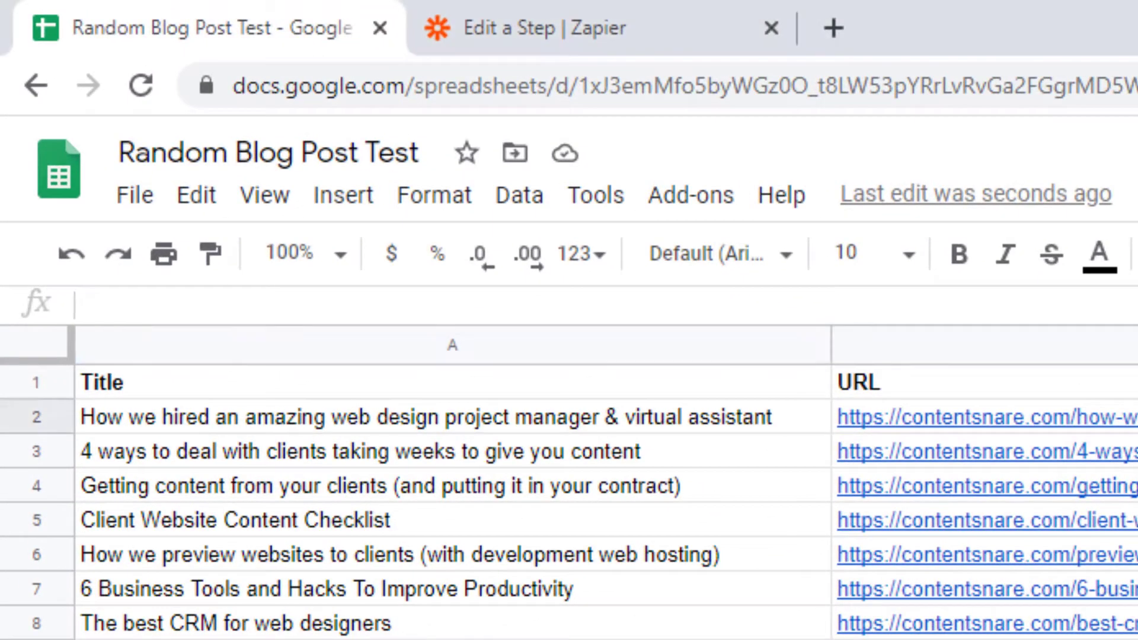
# Step: Enter =if(ISBLANK(B2),"",TRUE) in D2, reviewing each part of the formula
pyautogui.click(92, 303)
pyautogui.write('=if(ISBLANK(B2),"",TRUE)')
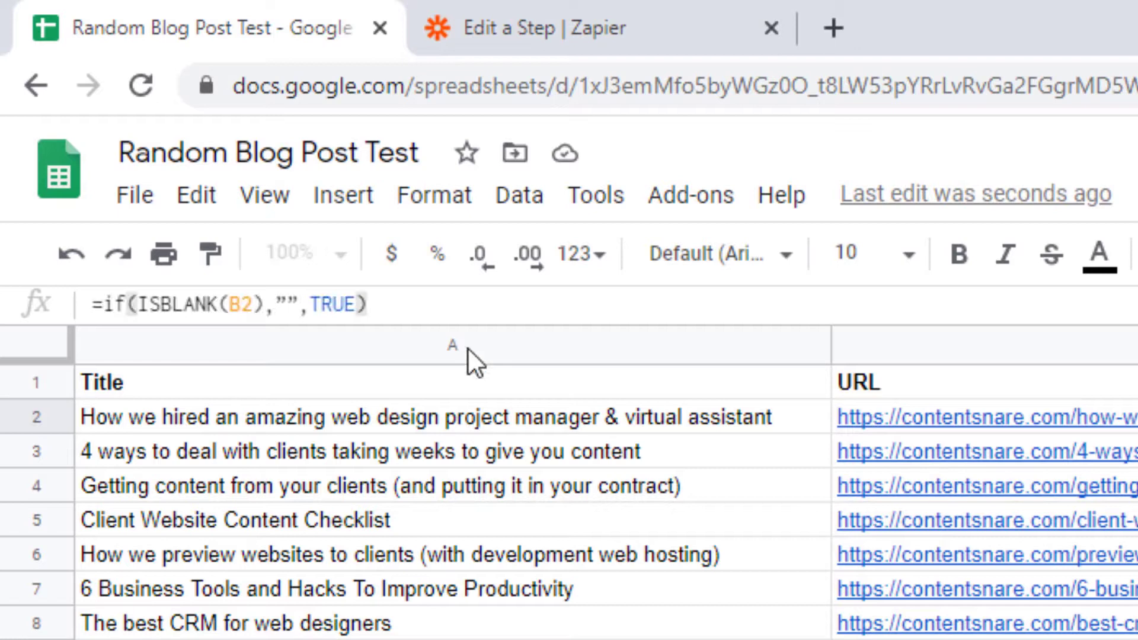
pyautogui.moveTo(138, 303); pyautogui.dragTo(271, 293)
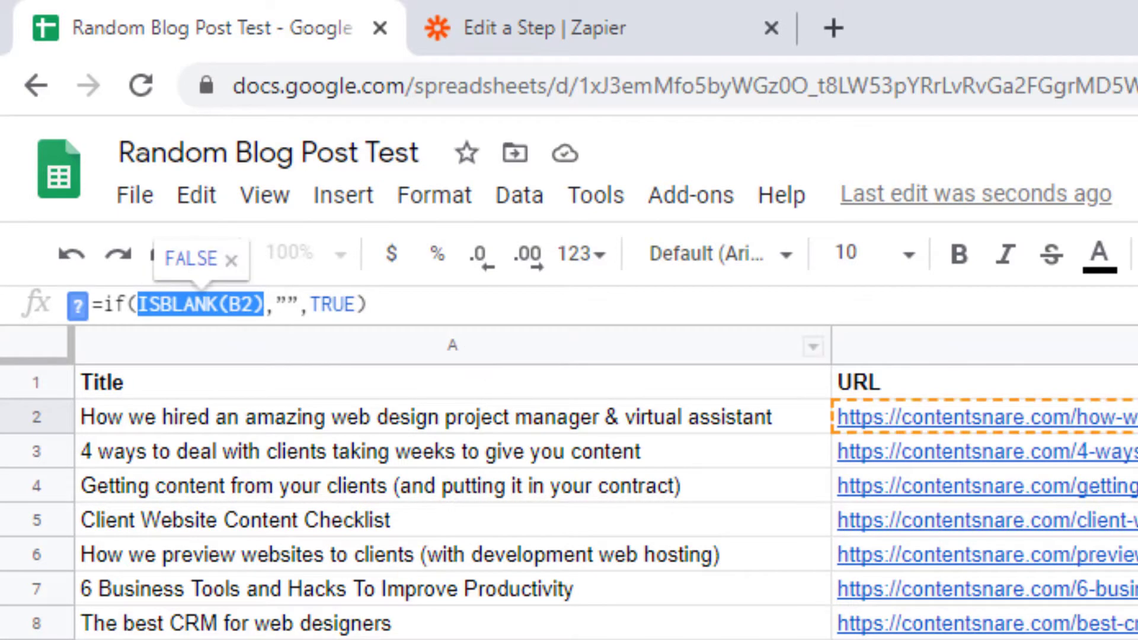
pyautogui.doubleClick(169, 305)
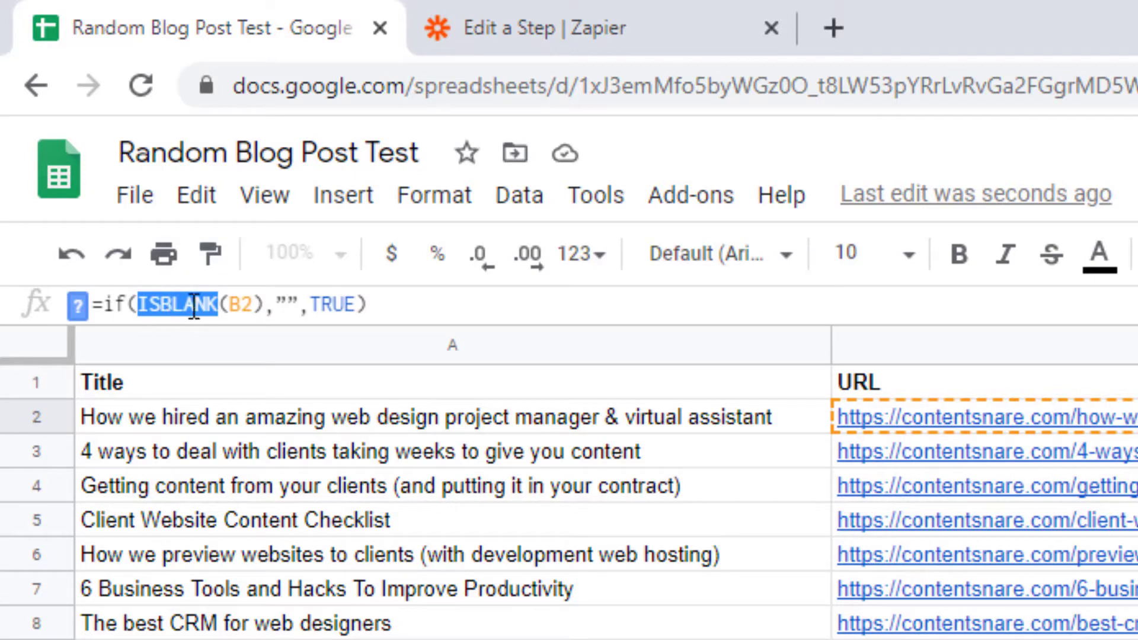
pyautogui.moveTo(276, 304); pyautogui.dragTo(301, 304)
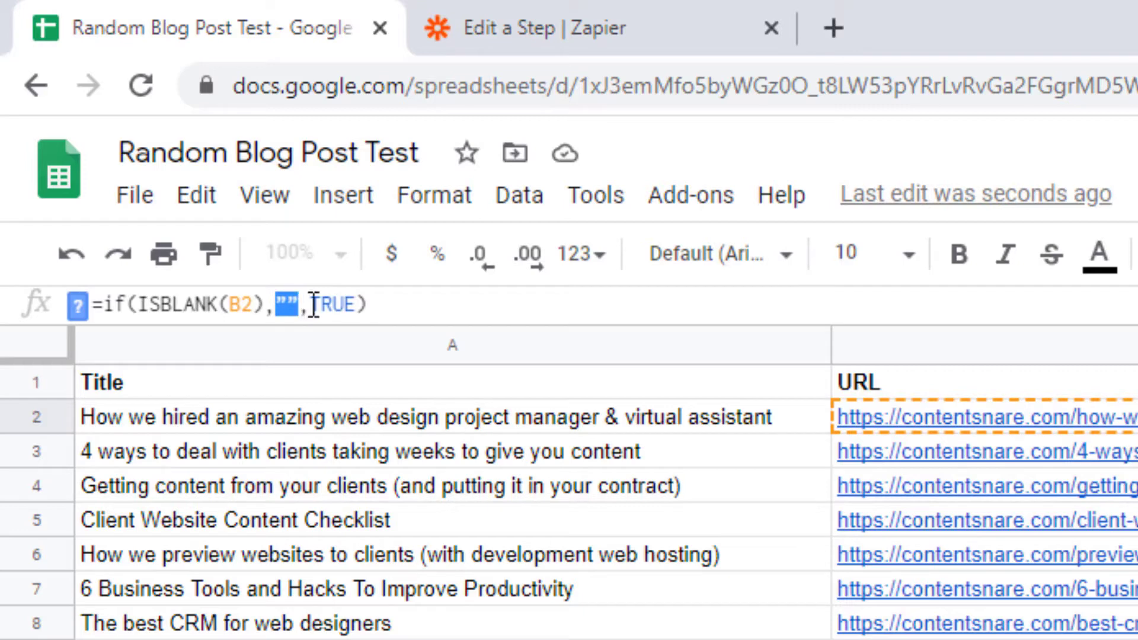
pyautogui.click(118, 303)
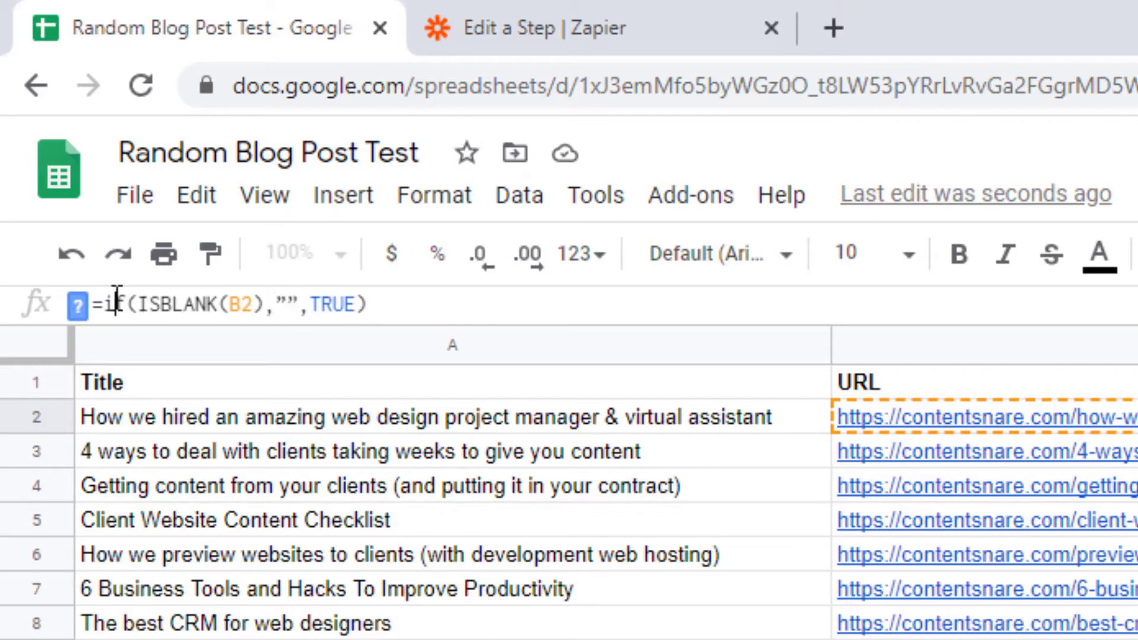
pyautogui.doubleClick(340, 305)
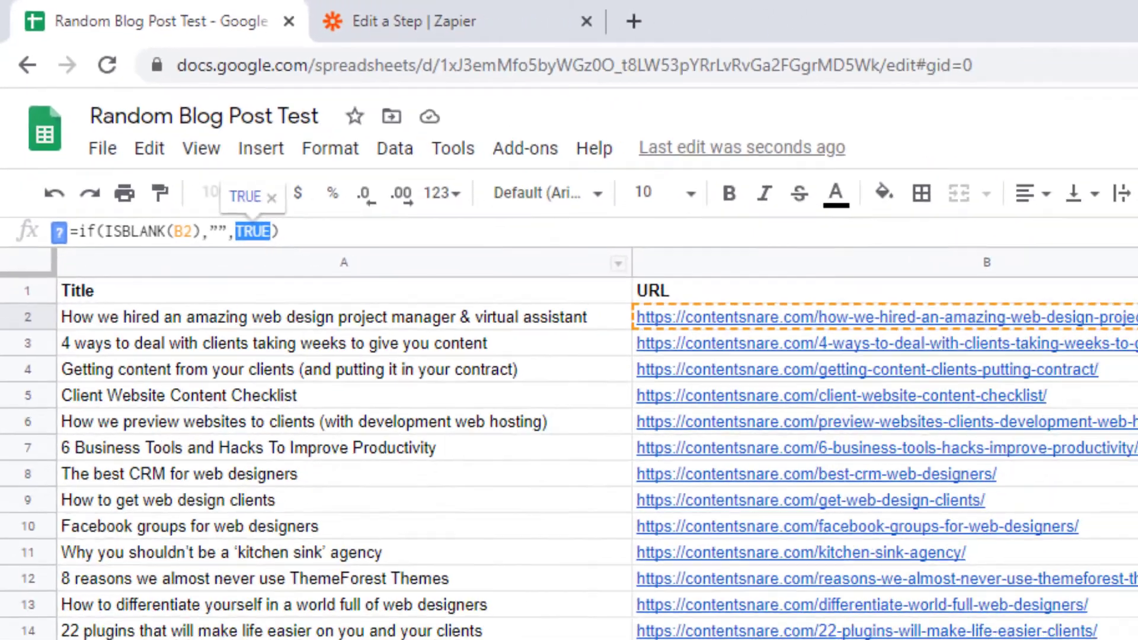
pyautogui.press('Return')
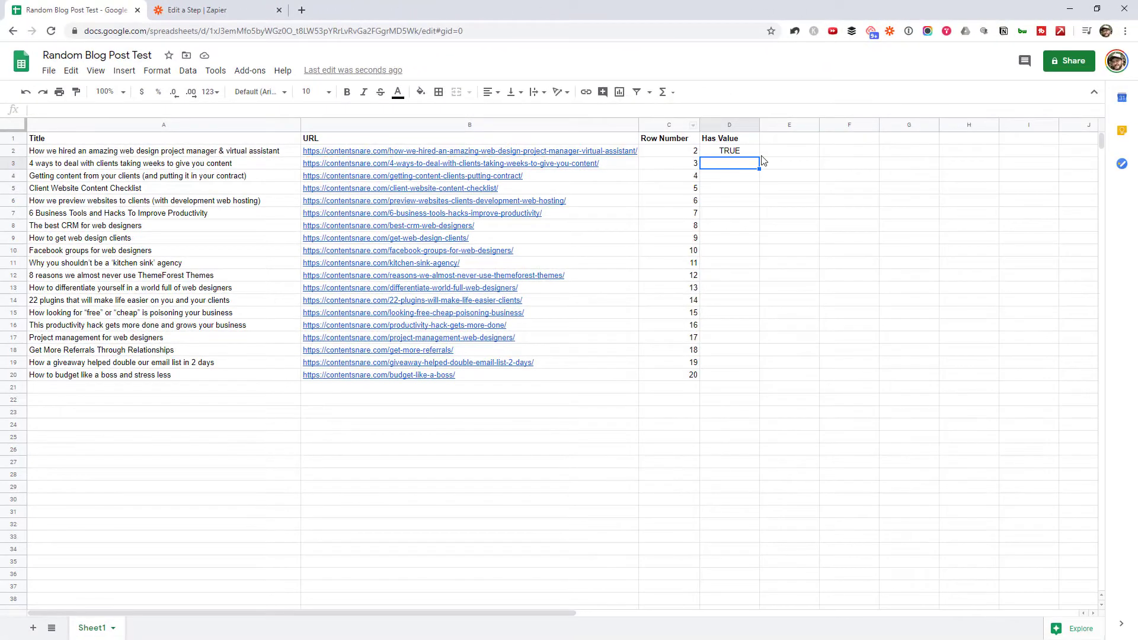
# Step: Copy the D2 formula down column D to row 29
pyautogui.click(757, 154)
pyautogui.moveTo(758, 156); pyautogui.dragTo(749, 473)
pyautogui.click(724, 390)
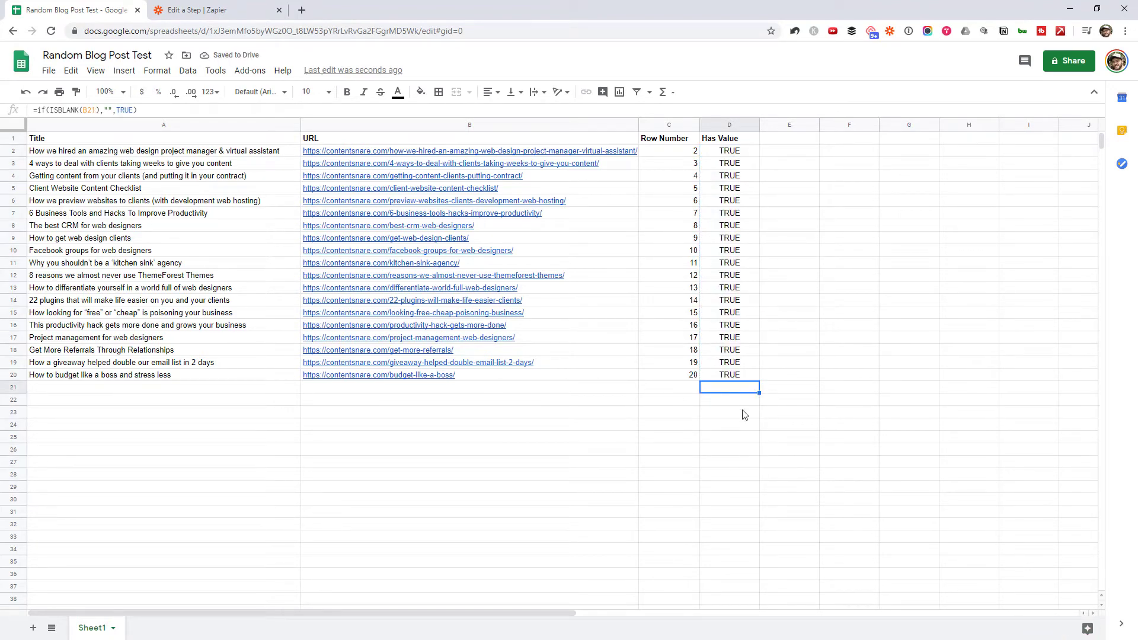
# Step: Enter placeholder test text 'asdasdsad' and 'qwdqwdqwd' in A21 and B21
pyautogui.click(460, 393)
pyautogui.write('asdasd')
pyautogui.press('Return')
pyautogui.press('Return')
pyautogui.press('Return')
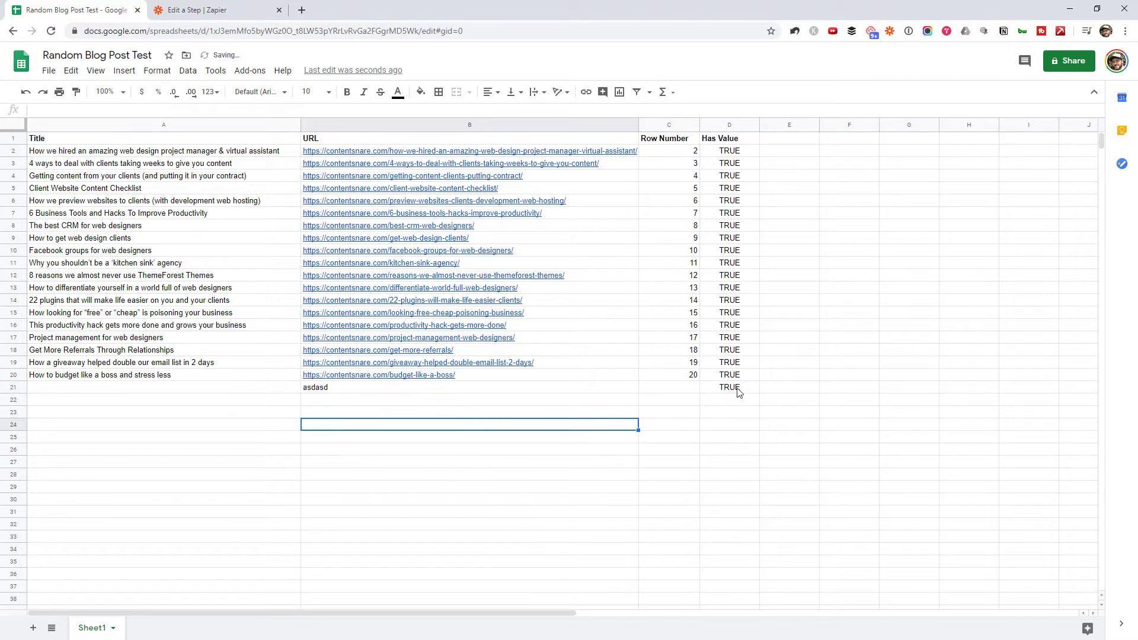
pyautogui.press('Up')
pyautogui.press('Up')
pyautogui.press('Up')
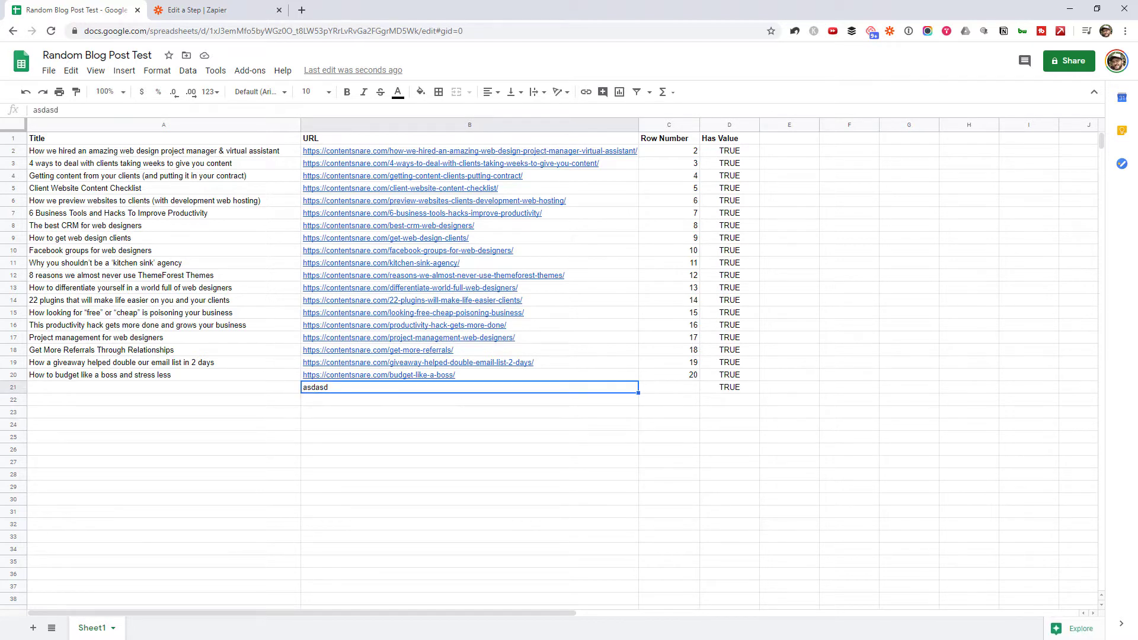
pyautogui.press('Delete')
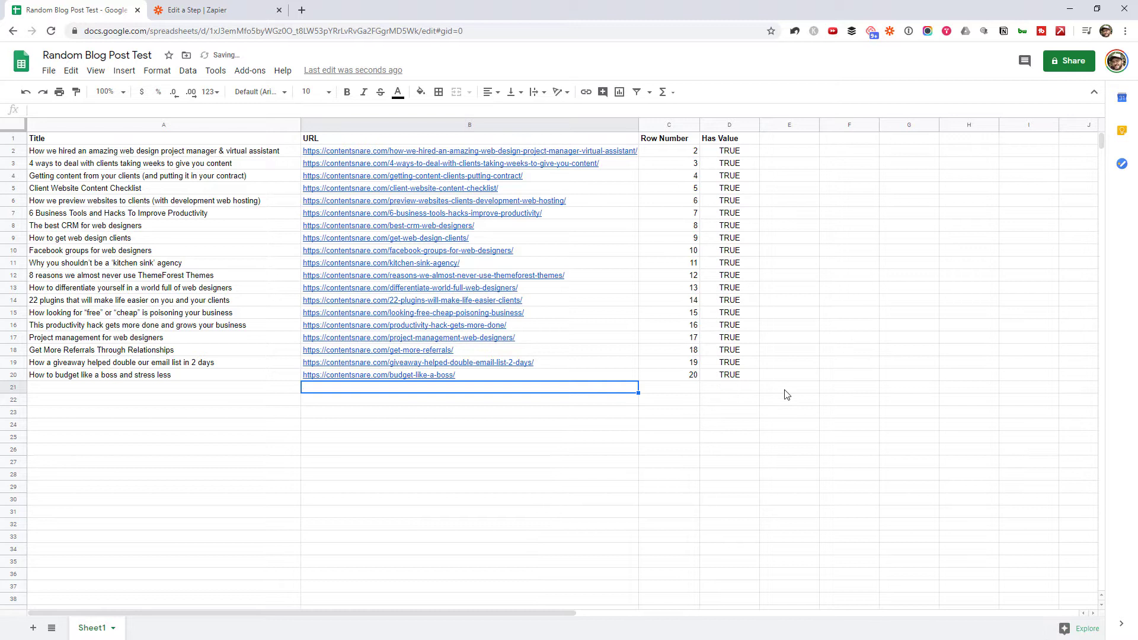
pyautogui.click(118, 389)
pyautogui.write('asdasdsad')
pyautogui.click(389, 390)
pyautogui.write('qwdqwdqwd')
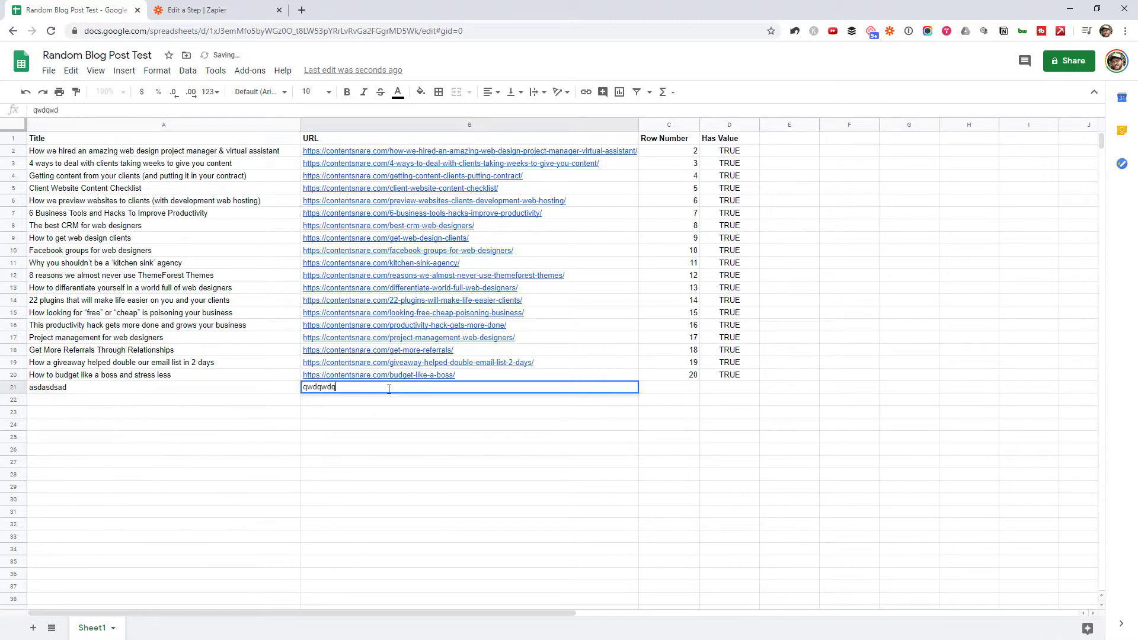
pyautogui.click(554, 413)
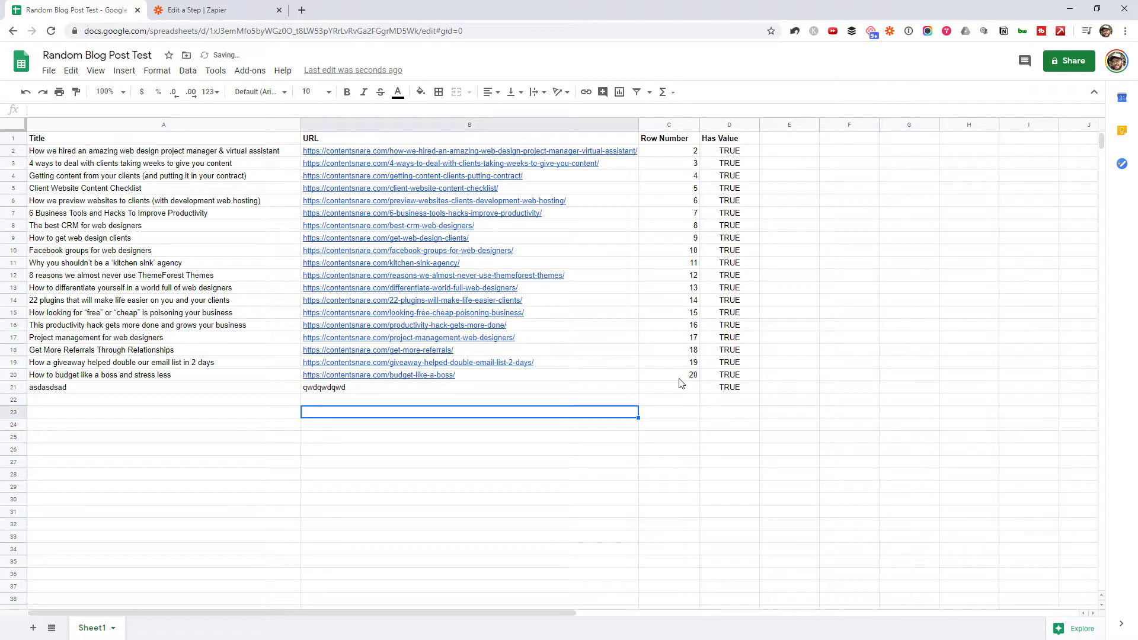
# Step: Extend the Row Number and Has Value formulas into row 21, showing 21 and TRUE
pyautogui.moveTo(680, 375)
pyautogui.mouseDown()
pyautogui.moveTo(765, 378)
pyautogui.moveTo(763, 407)
pyautogui.moveTo(755, 394)
pyautogui.moveTo(672, 390)
pyautogui.mouseUp()
pyautogui.click(740, 399)
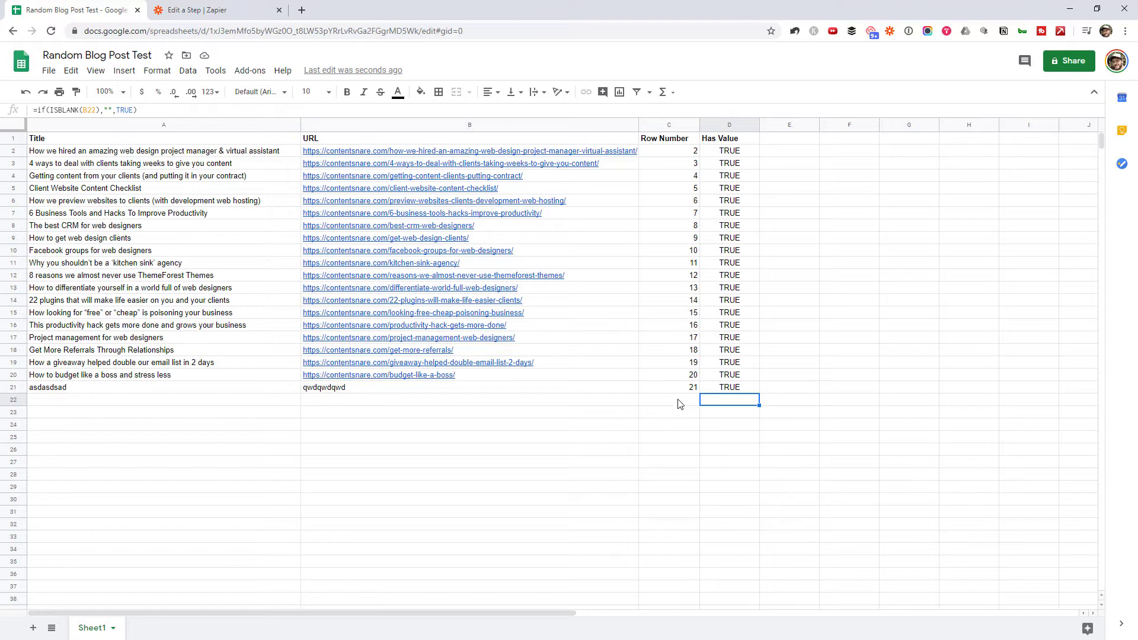
pyautogui.moveTo(691, 392); pyautogui.dragTo(757, 392)
pyautogui.click(754, 402)
pyautogui.moveTo(690, 154); pyautogui.dragTo(753, 388)
pyautogui.click(756, 413)
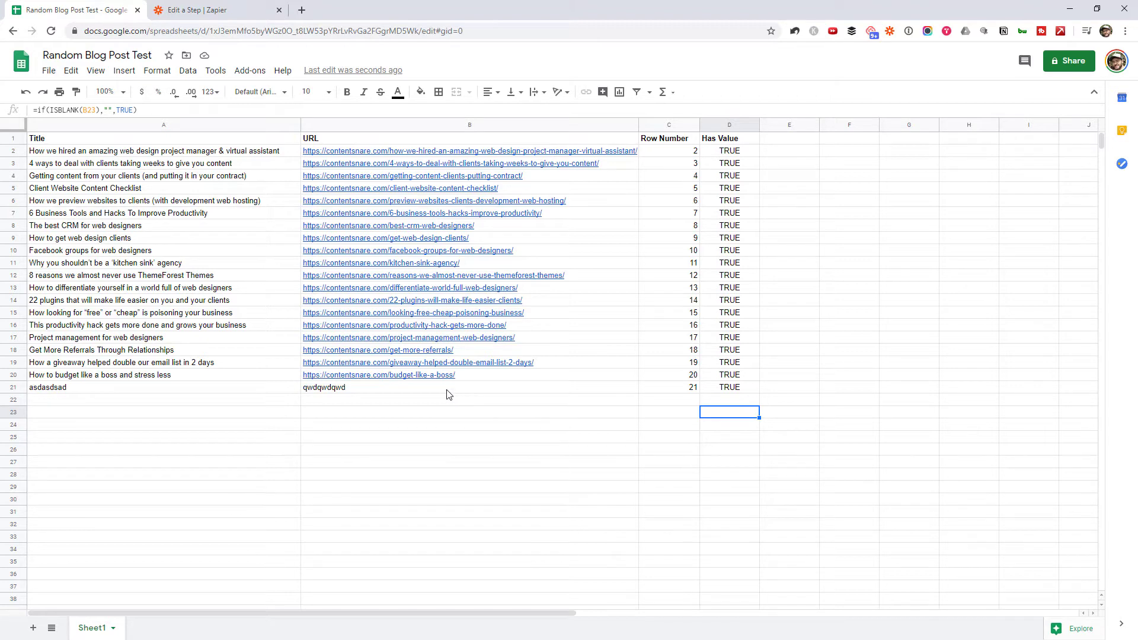
# Step: Delete the test entries in A21:B21 and the old values in C2:D21
pyautogui.moveTo(447, 391); pyautogui.dragTo(213, 391)
pyautogui.press('Delete')
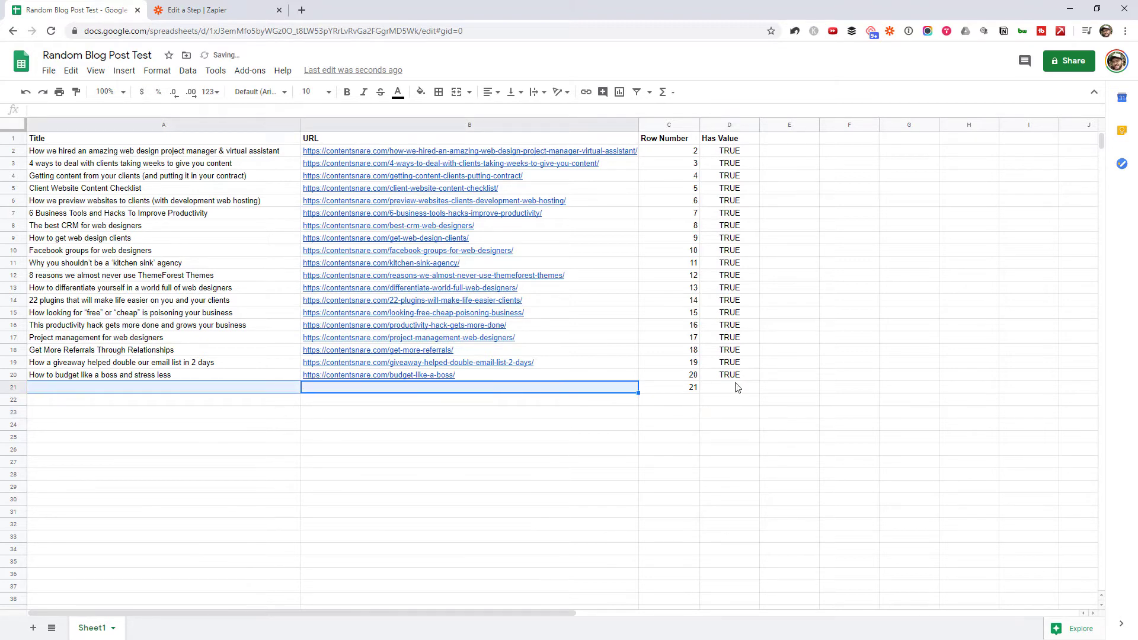
pyautogui.moveTo(737, 387); pyautogui.dragTo(680, 154)
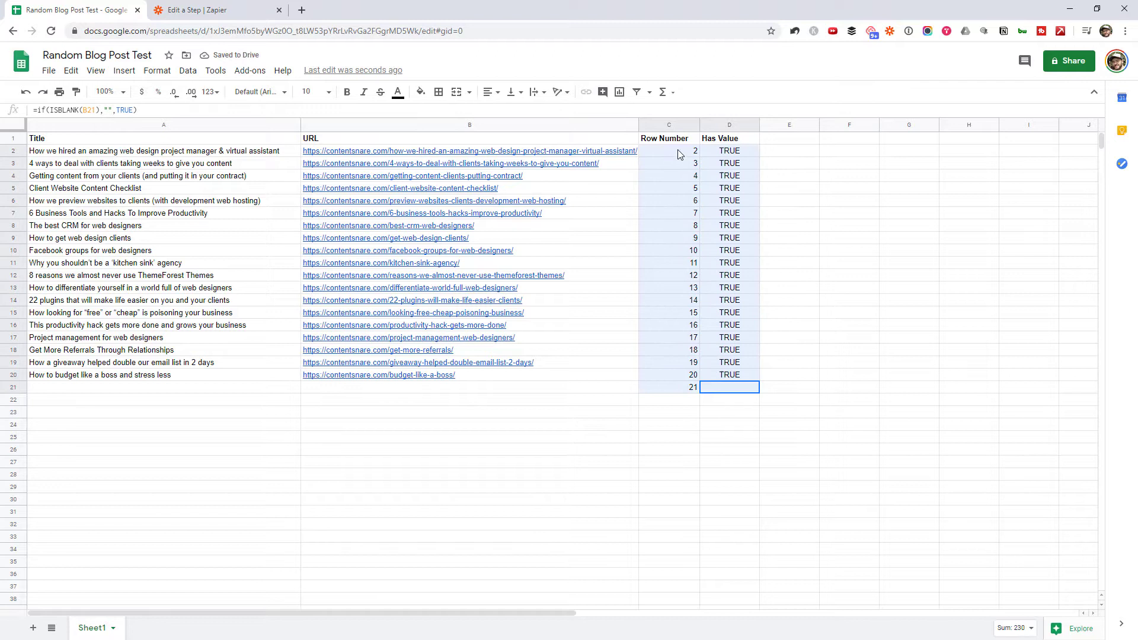
pyautogui.press('Delete')
pyautogui.click(681, 162)
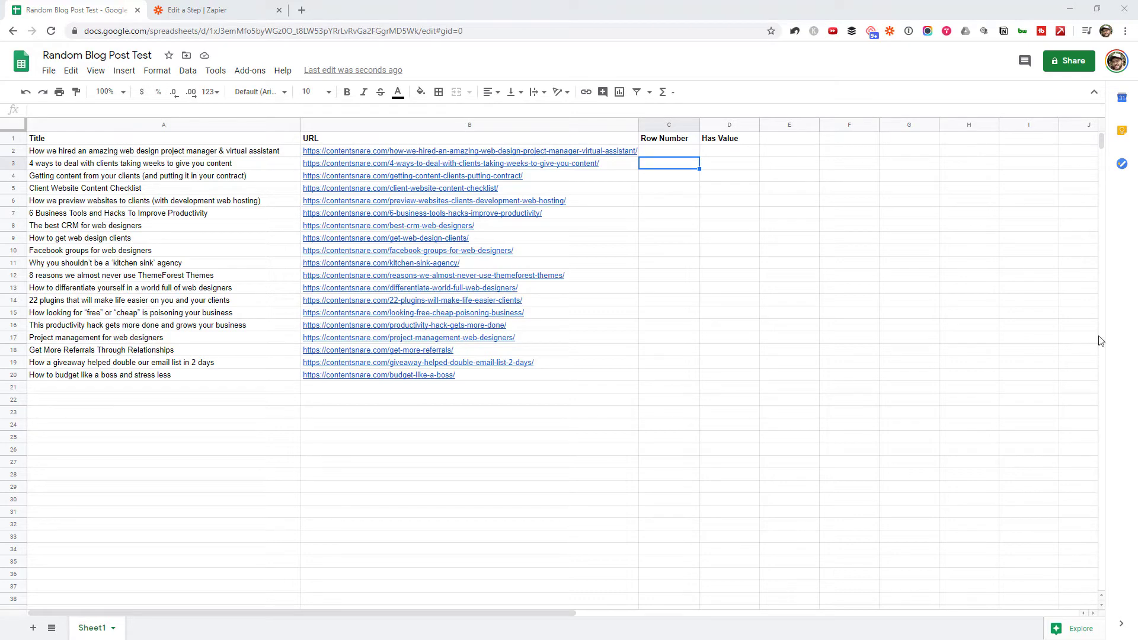
# Step: Enter =ARRAYFORMULA(if(ISBLANK(B2:B),"",ROW(B2:B))) in cell C2
pyautogui.click(666, 153)
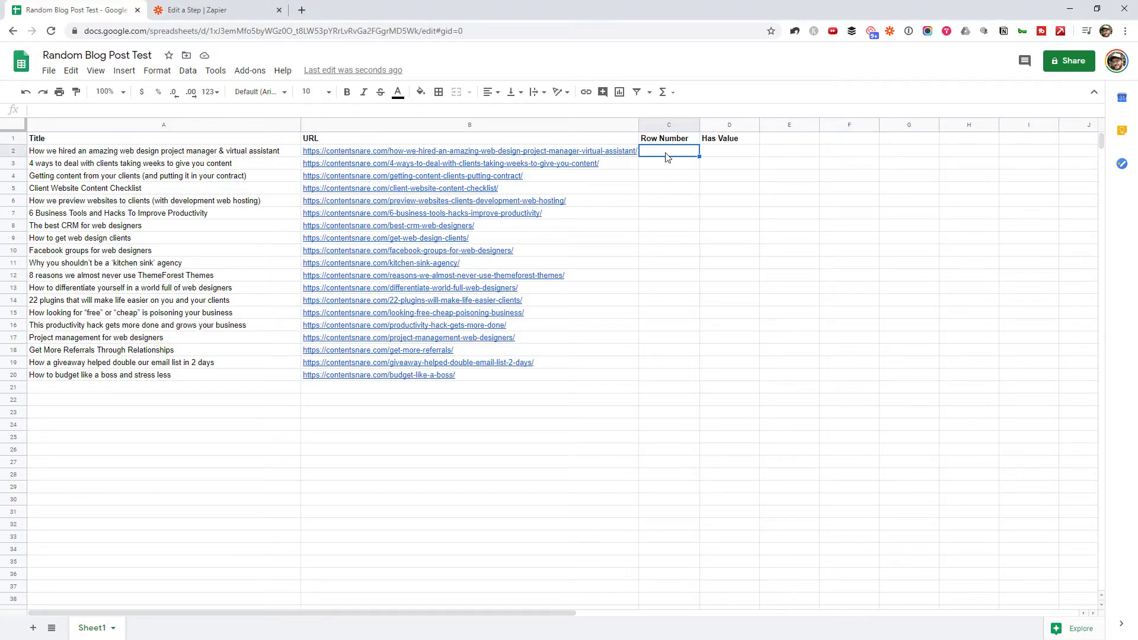
pyautogui.click(600, 109)
pyautogui.write('=ARRAYFORMULA(if(ISBLANK(B2:B),"",ROW(B2:B)))')
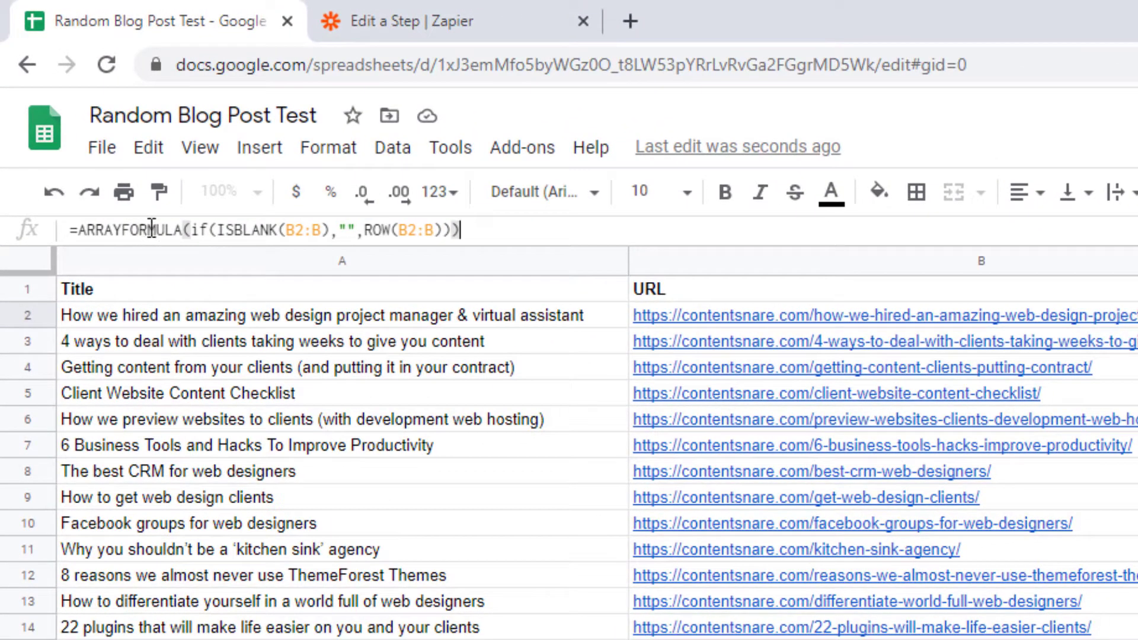
pyautogui.click(183, 230)
pyautogui.moveTo(183, 230); pyautogui.dragTo(452, 230)
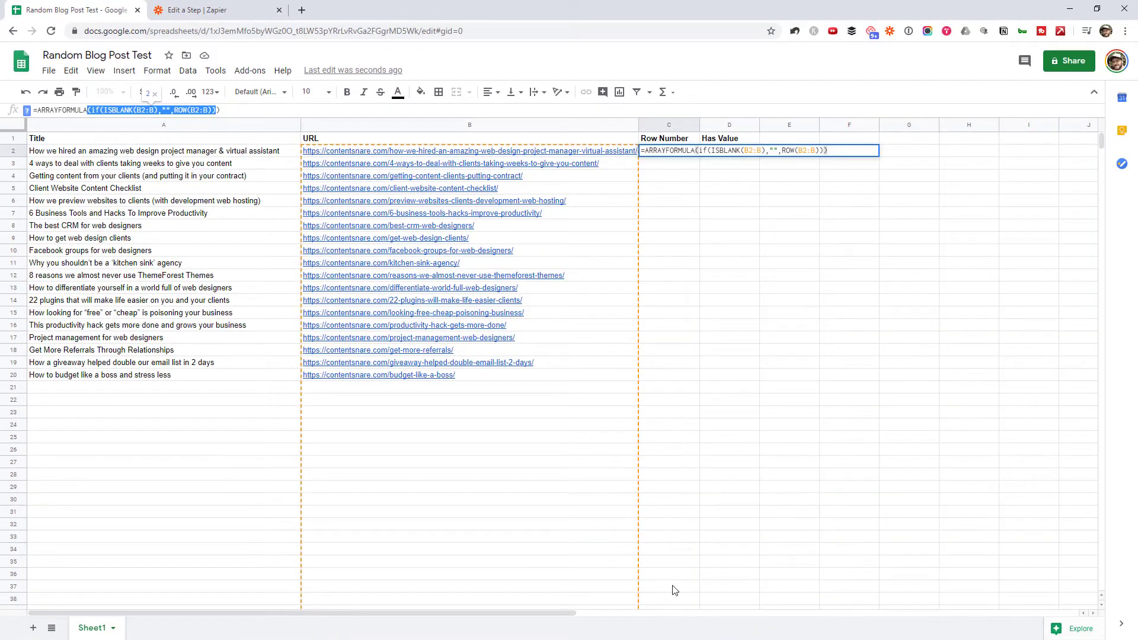
pyautogui.click(233, 110)
pyautogui.press('Return')
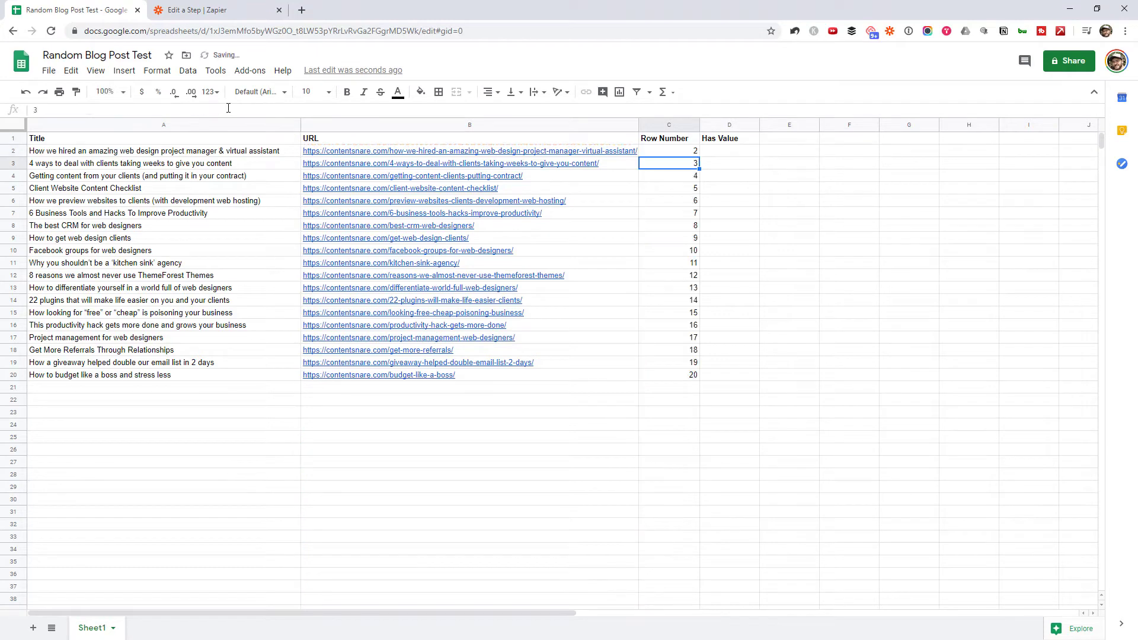
# Step: Check that the array formula numbers rows 2–20 down column C
pyautogui.click(693, 153)
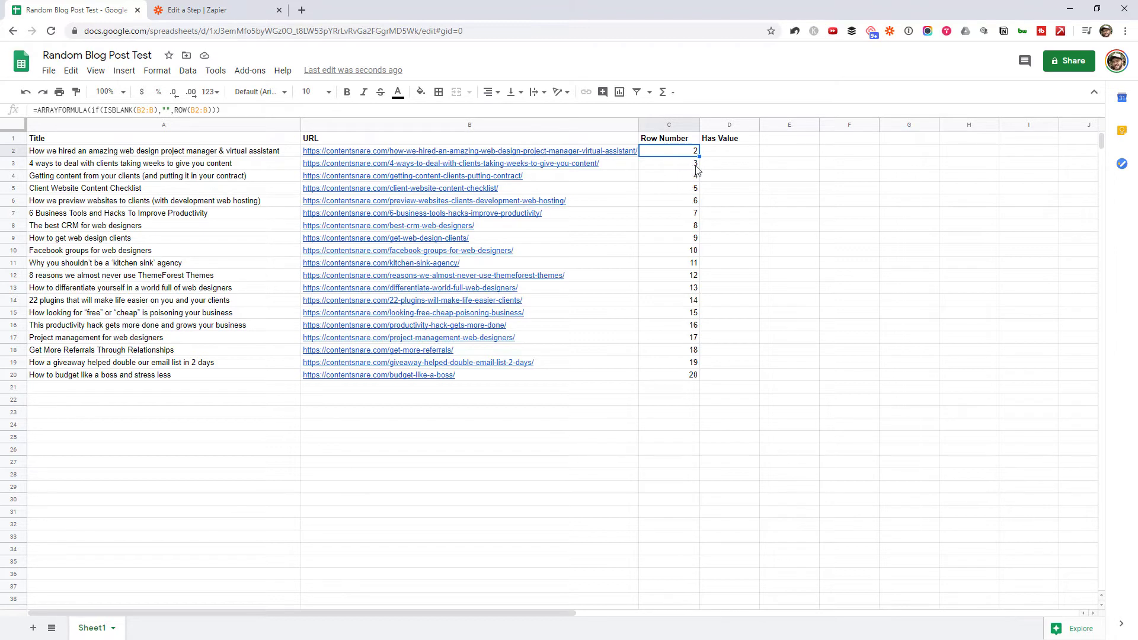
pyautogui.moveTo(684, 172); pyautogui.dragTo(705, 551)
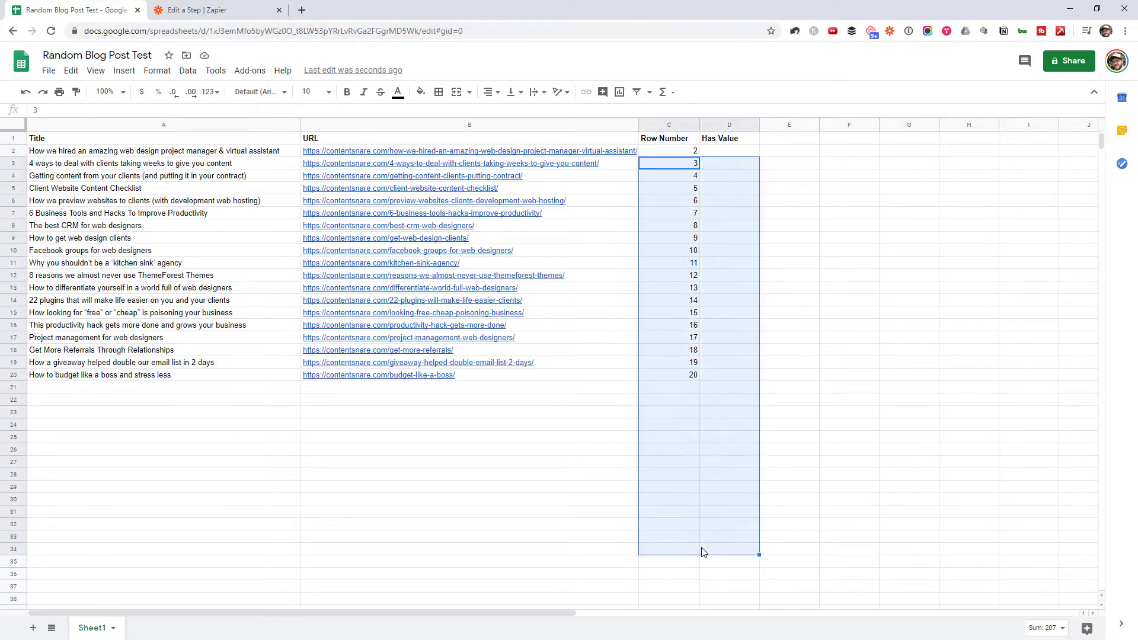
pyautogui.click(690, 549)
pyautogui.click(685, 153)
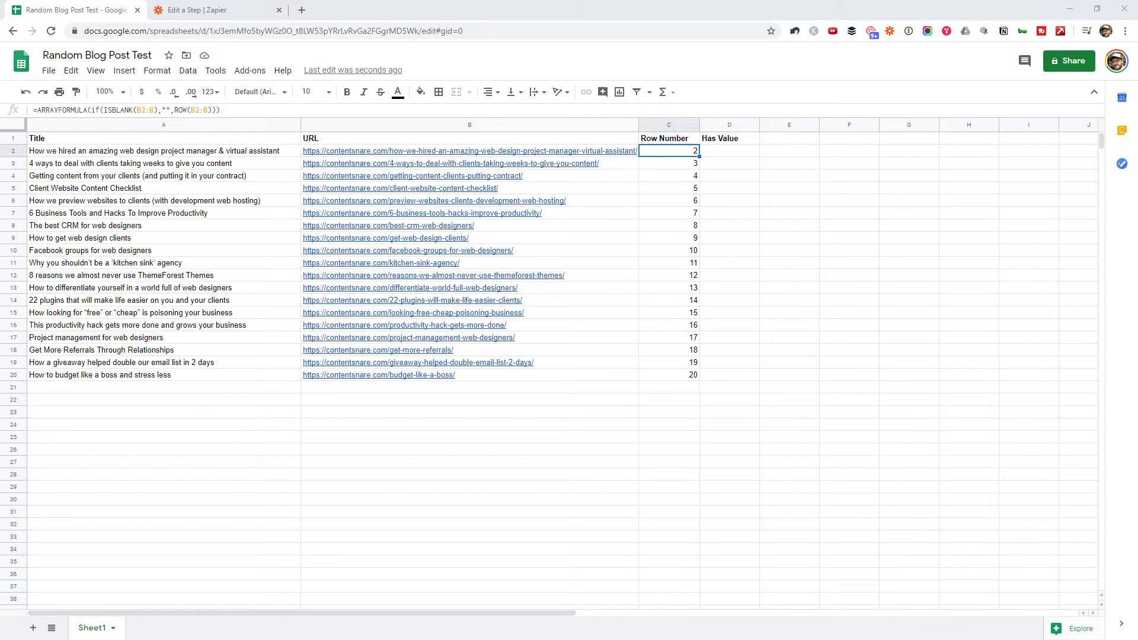
# Step: Replace D2 with the array version of the blank-check Has Value formula
pyautogui.click(724, 154)
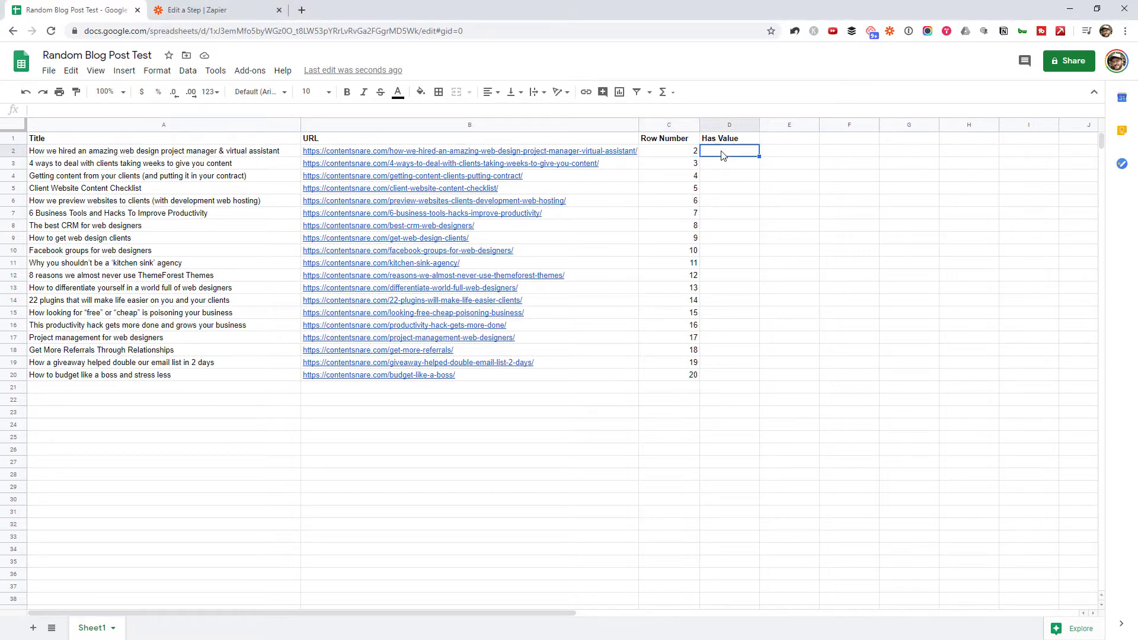
pyautogui.click(726, 111)
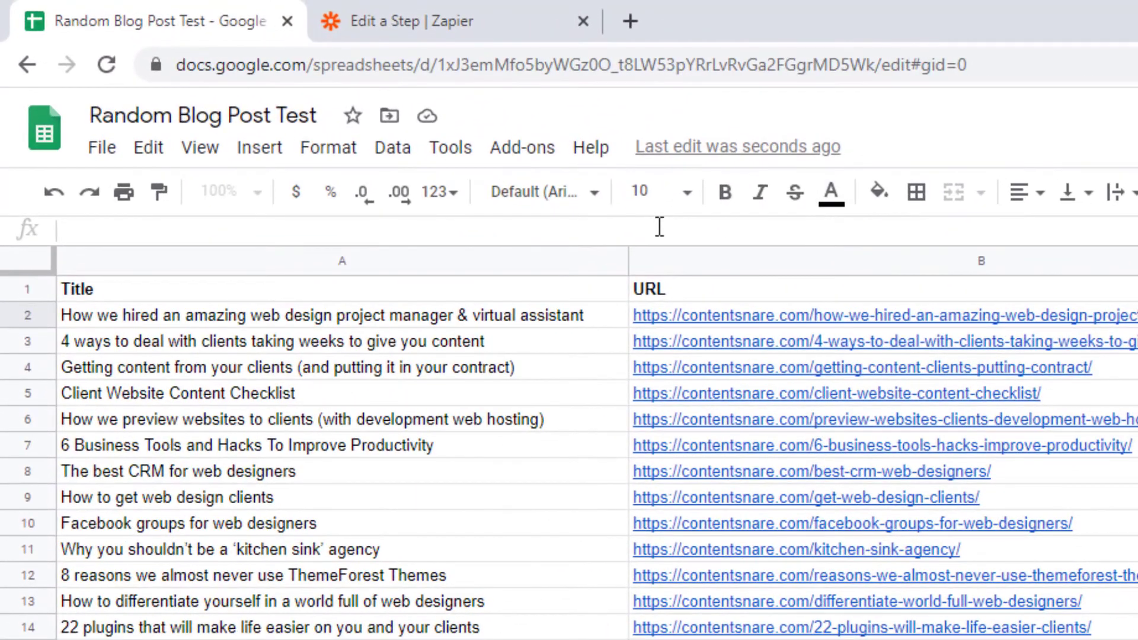
pyautogui.write('=ArrayFormula(if(ISBLANK(B2:B),"",TRUE))')
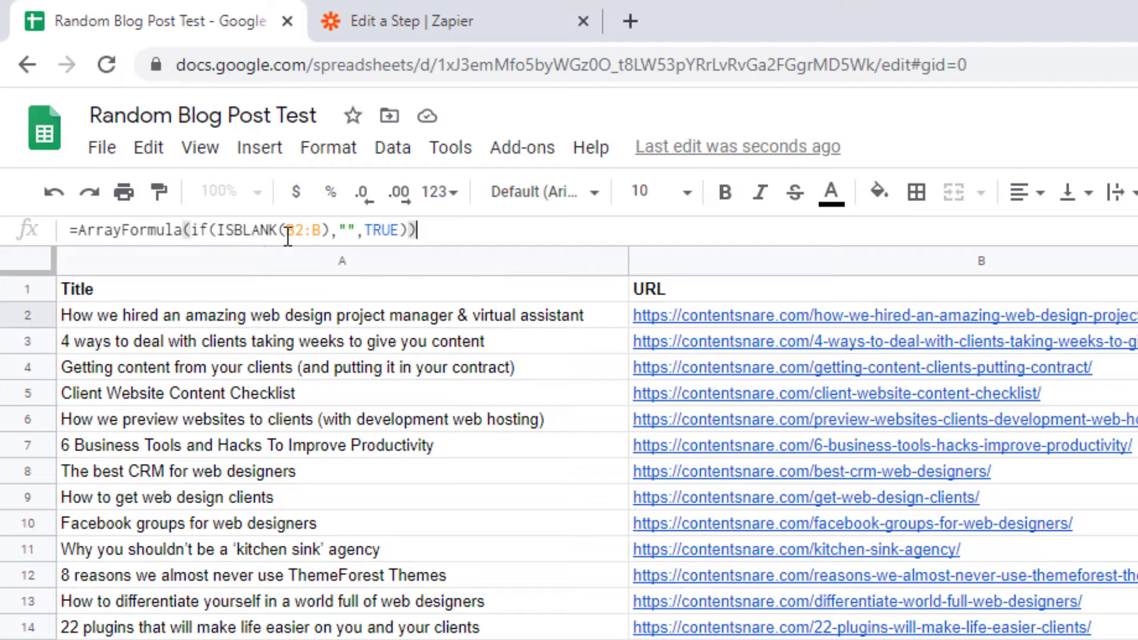
pyautogui.moveTo(339, 231); pyautogui.dragTo(352, 230)
pyautogui.click(119, 232)
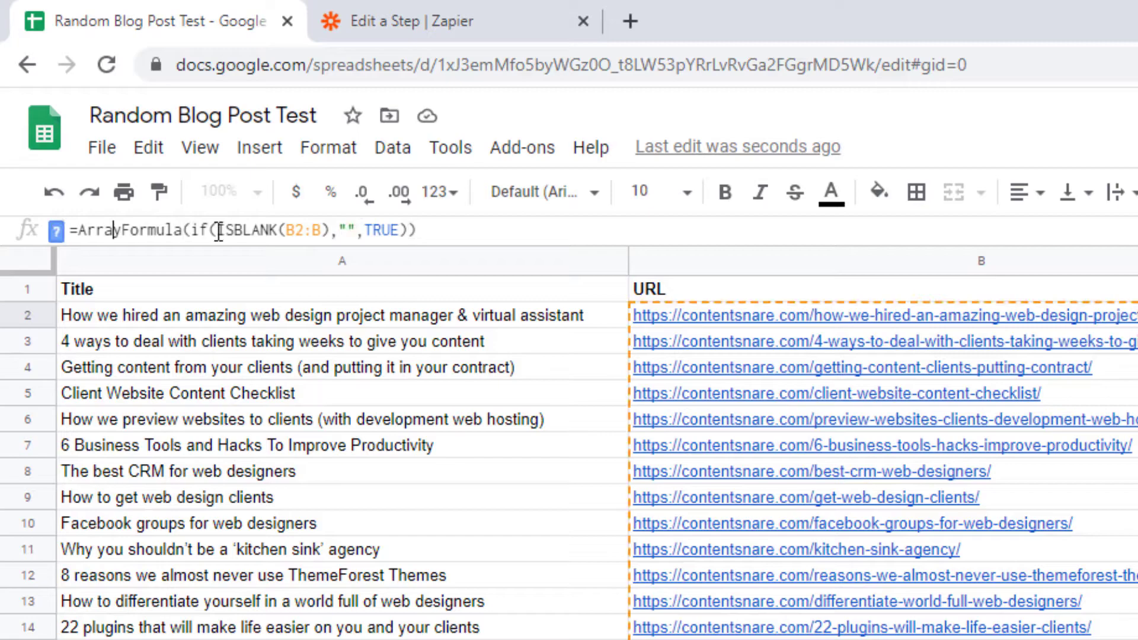
pyautogui.click(550, 226)
pyautogui.press('Return')
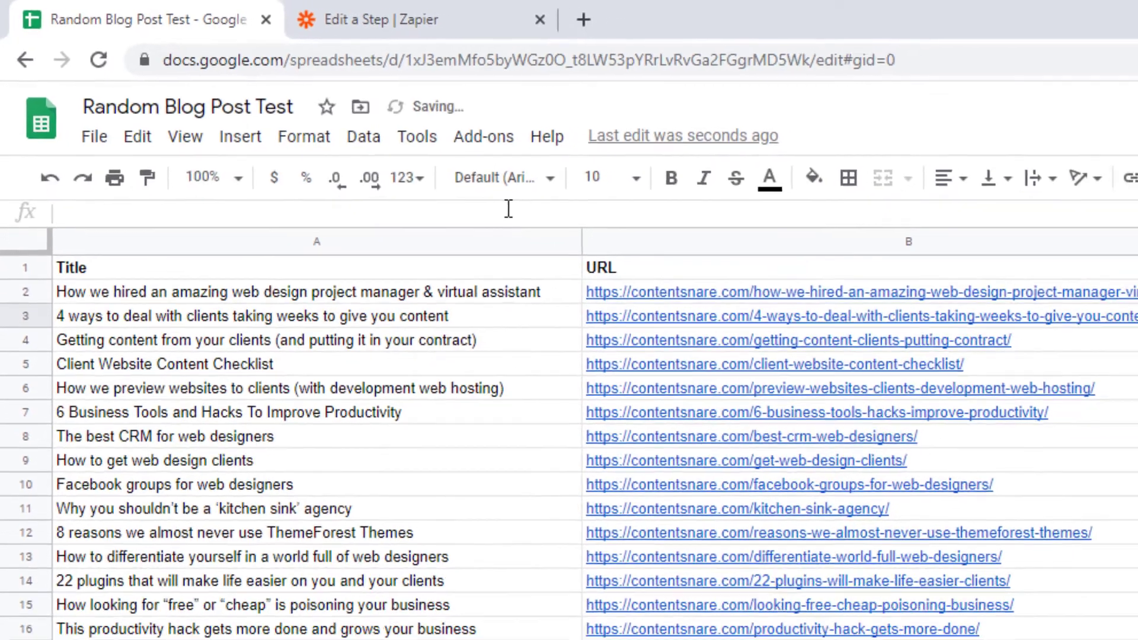
# Step: Clear the empty cells below D2 to resolve the #REF! error
pyautogui.click(735, 153)
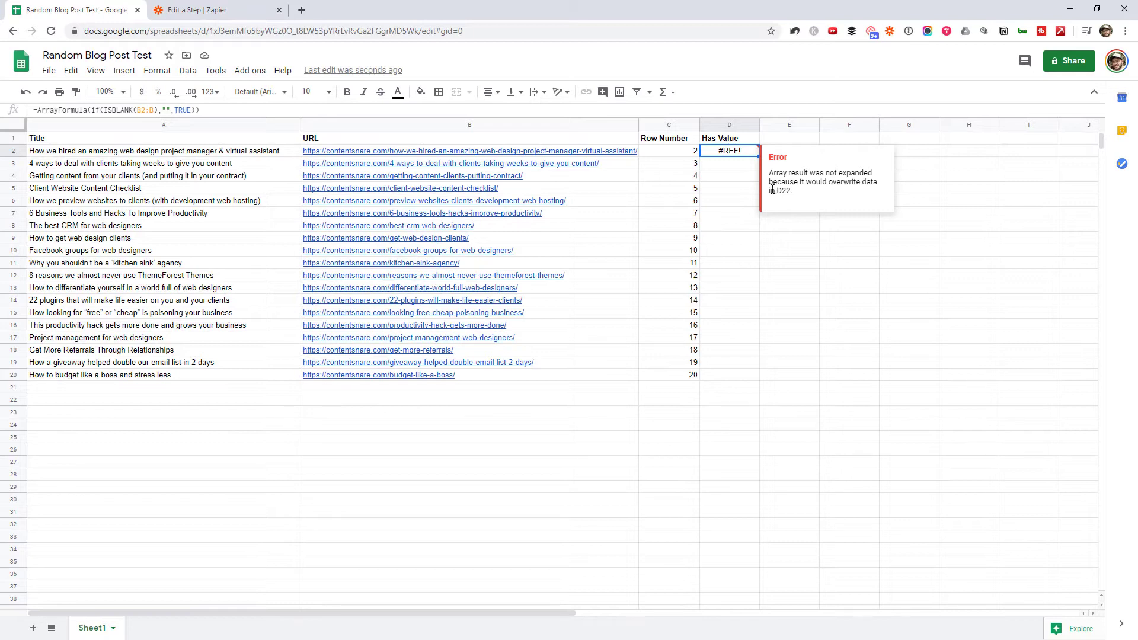
pyautogui.click(685, 401)
pyautogui.click(685, 415)
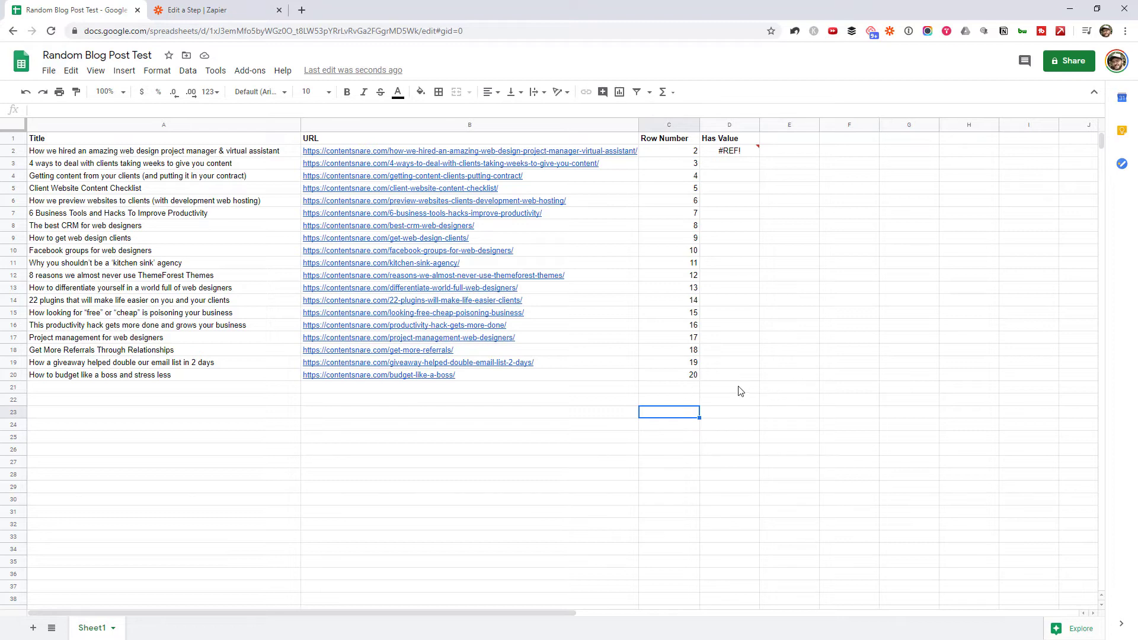
pyautogui.moveTo(740, 391); pyautogui.dragTo(748, 525)
pyautogui.press('Delete')
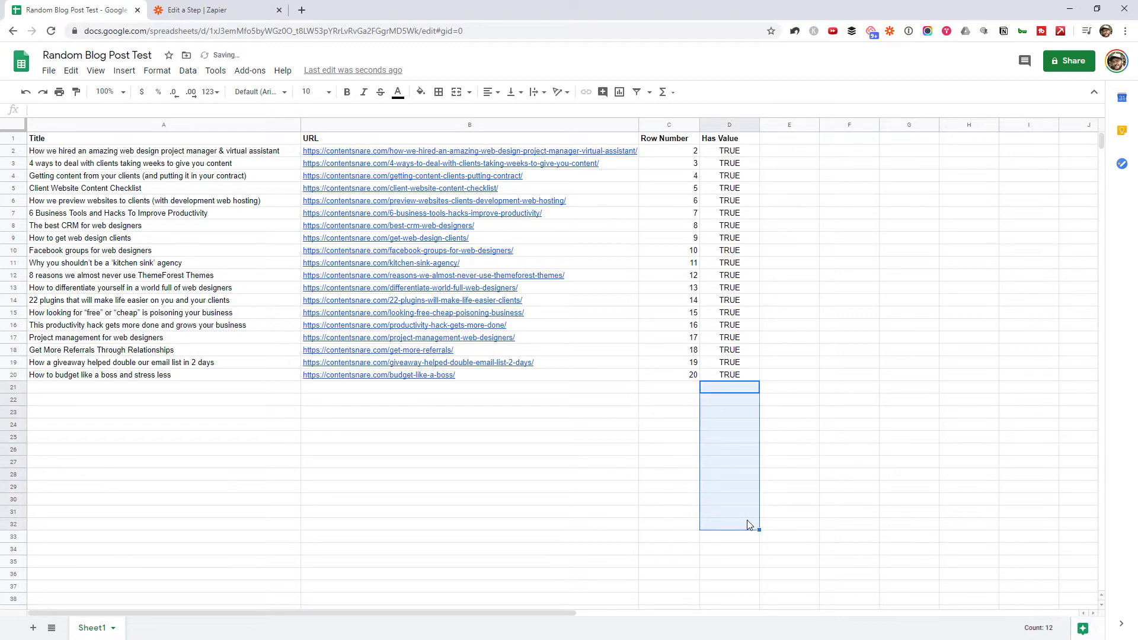
pyautogui.click(845, 350)
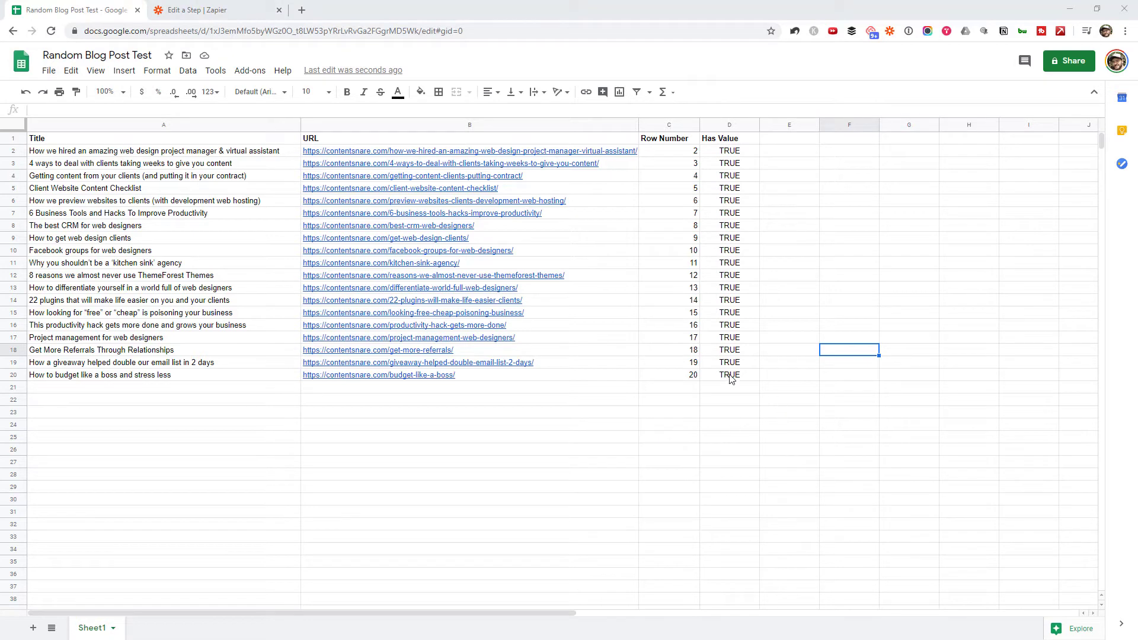
# Step: Inspect the Row Number values 2–20 and C2's ARRAYFORMULA, then return to the Zapier editor
pyautogui.click(694, 375)
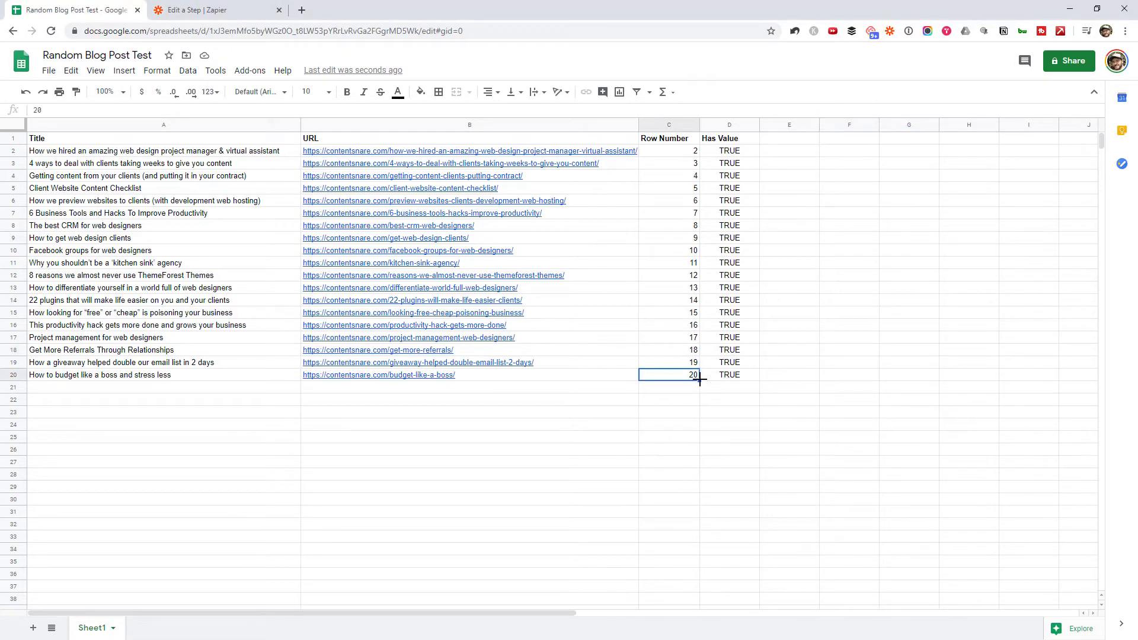
pyautogui.click(691, 153)
pyautogui.click(692, 374)
pyautogui.moveTo(684, 155); pyautogui.dragTo(683, 377)
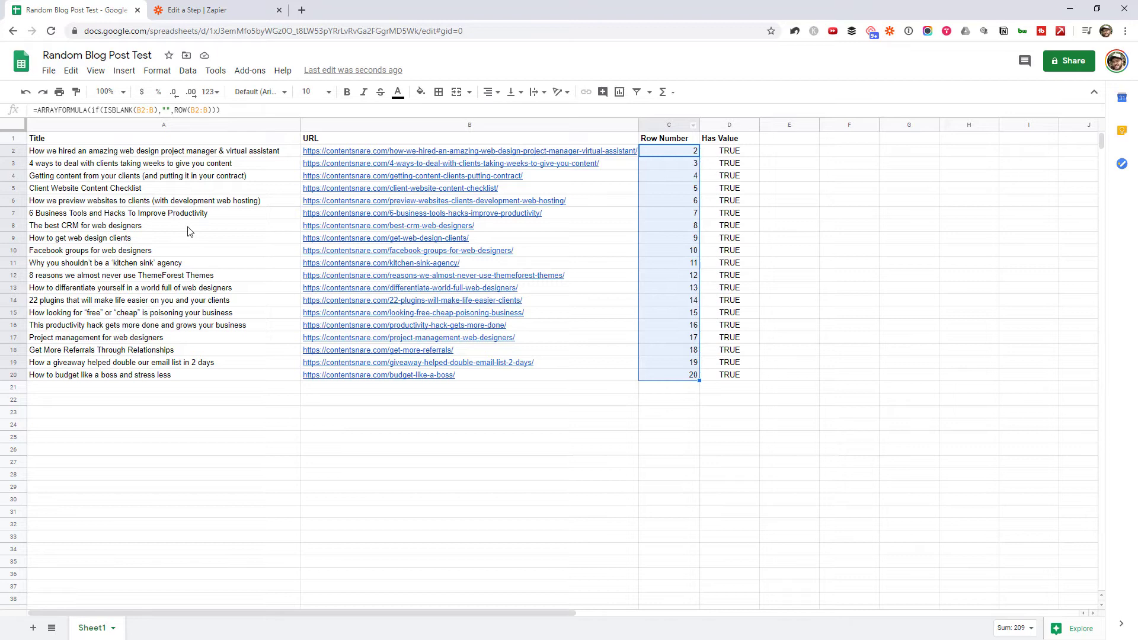
pyautogui.moveTo(188, 227); pyautogui.dragTo(720, 231)
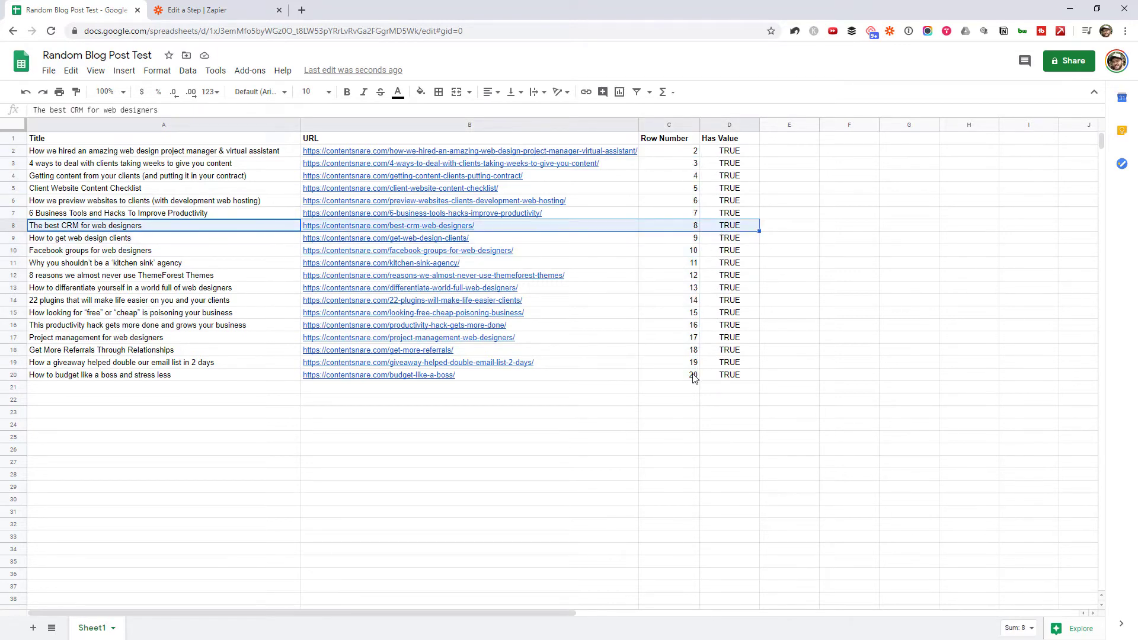
pyautogui.click(691, 153)
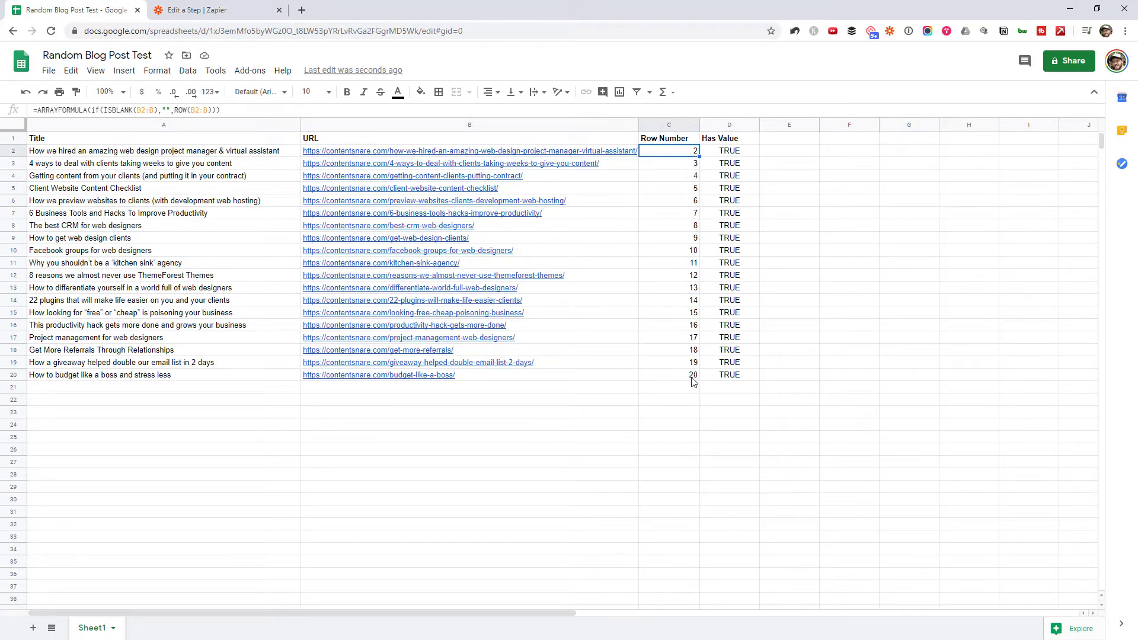
pyautogui.click(209, 10)
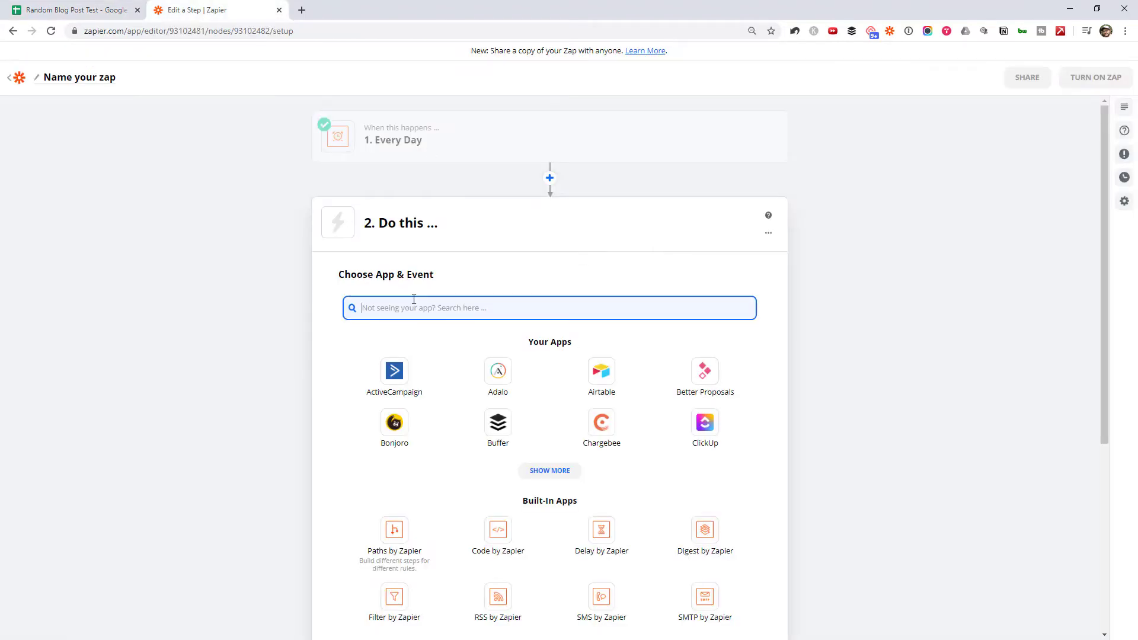
# Step: Make step 2 a Google Sheets Lookup Spreadsheet Row action using the connected account
pyautogui.write('google')
pyautogui.click(394, 356)
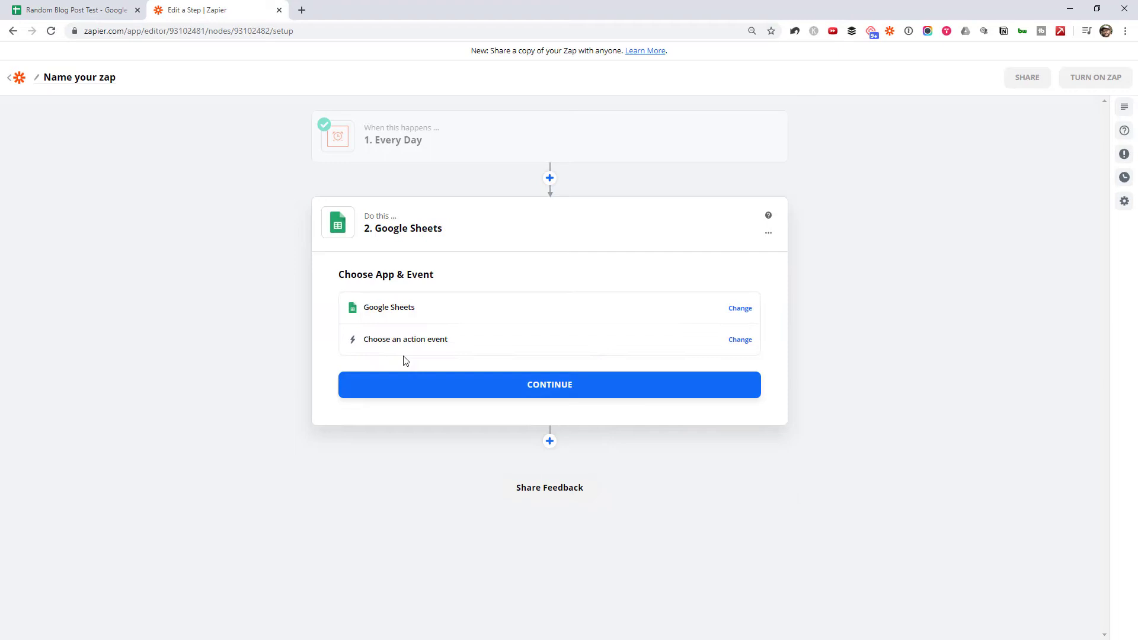
pyautogui.click(444, 349)
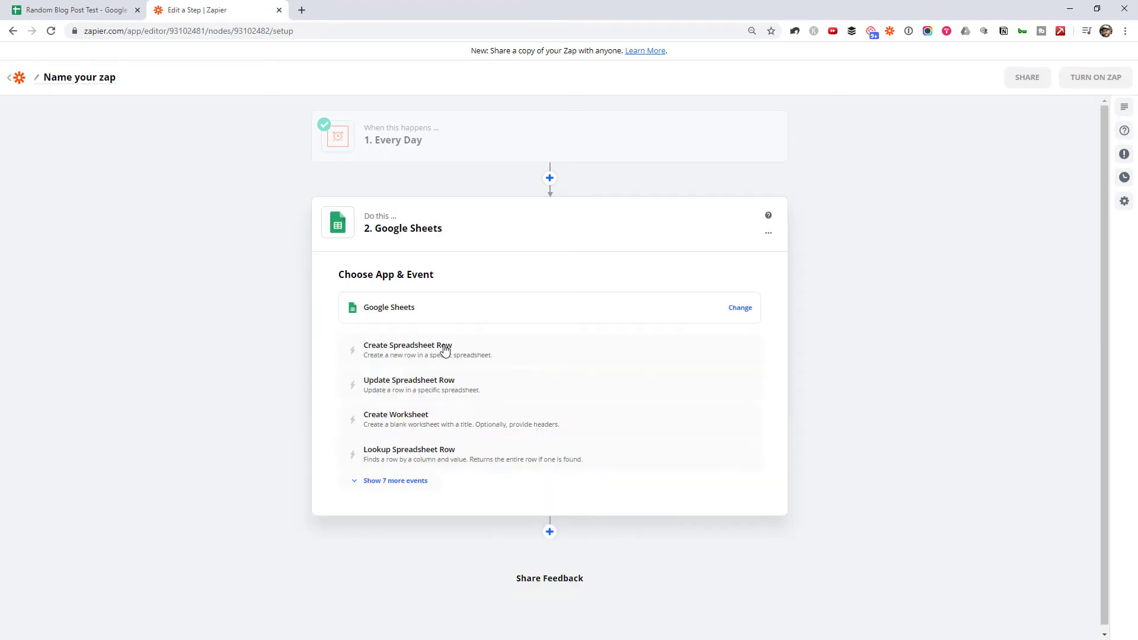
pyautogui.click(409, 460)
pyautogui.click(498, 389)
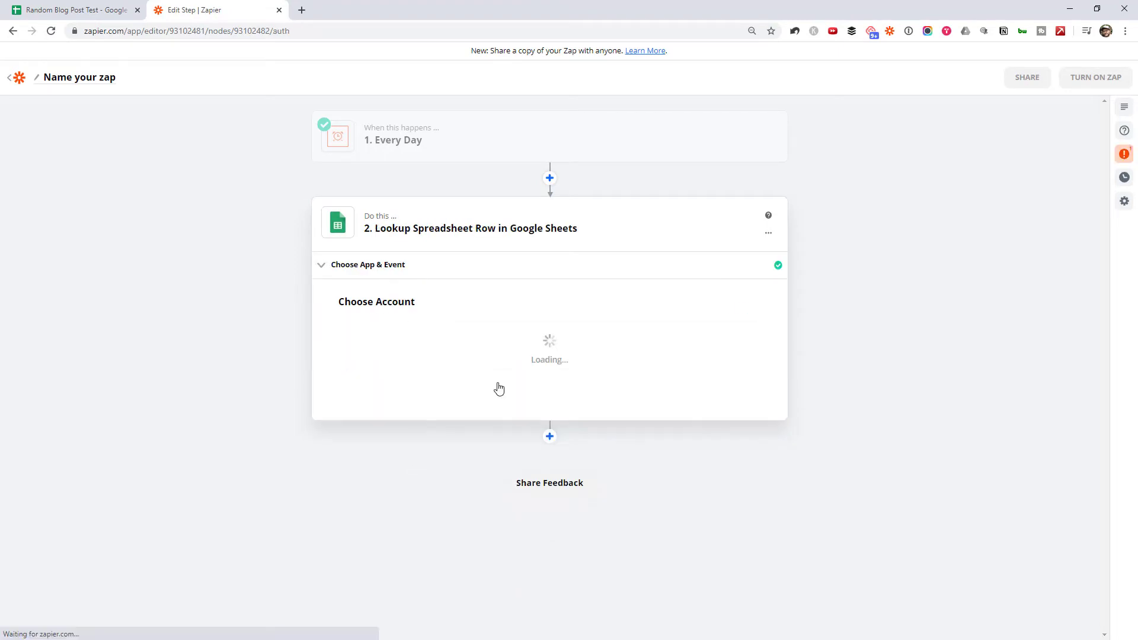
pyautogui.click(490, 354)
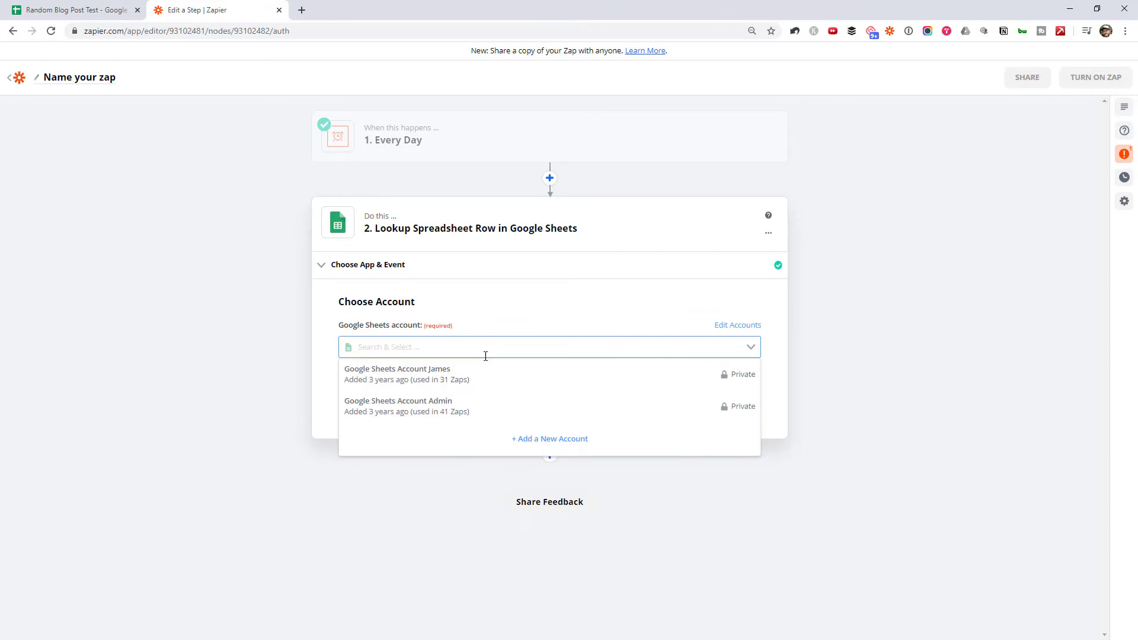
pyautogui.click(458, 377)
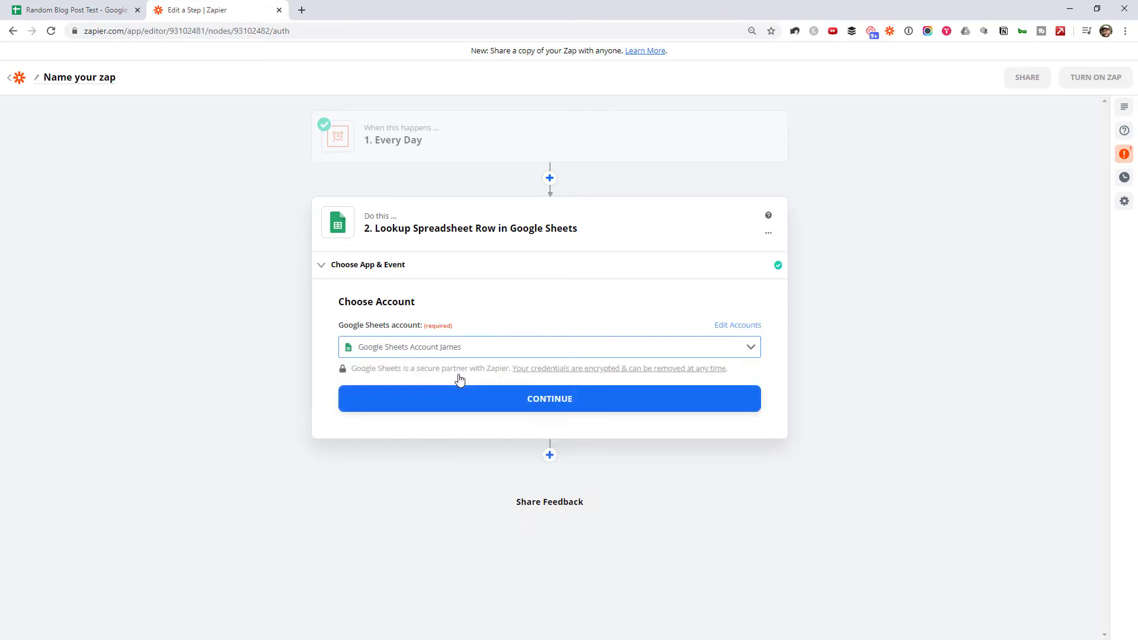
pyautogui.click(475, 399)
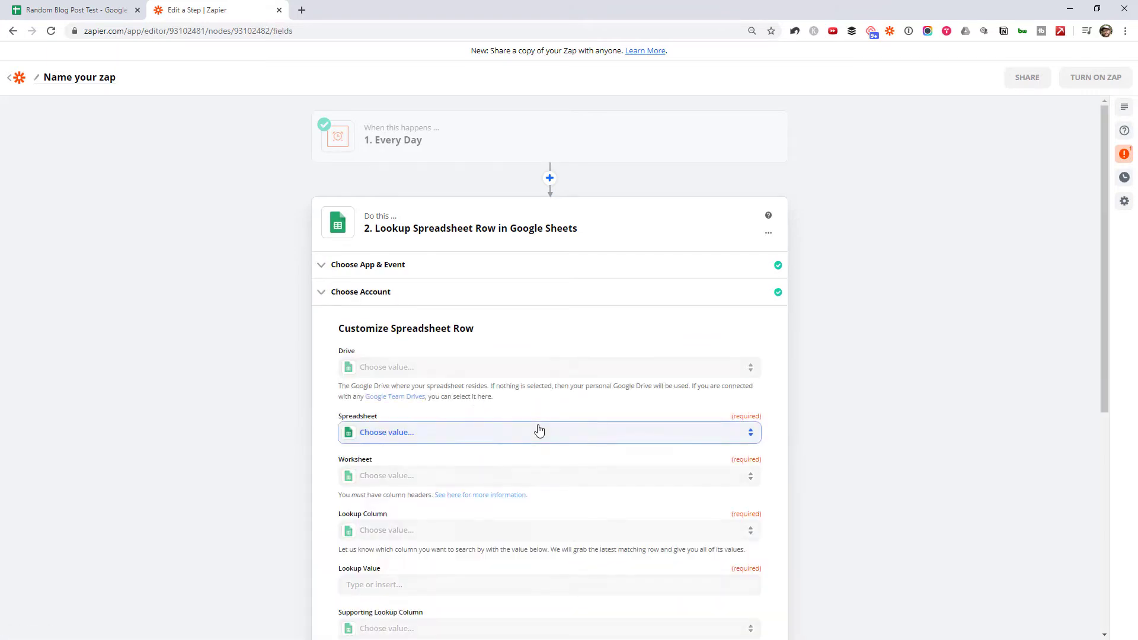
# Step: Point the lookup at Sheet1 of Random Blog Post Test, searching the Has Value column
pyautogui.click(538, 431)
pyautogui.click(455, 526)
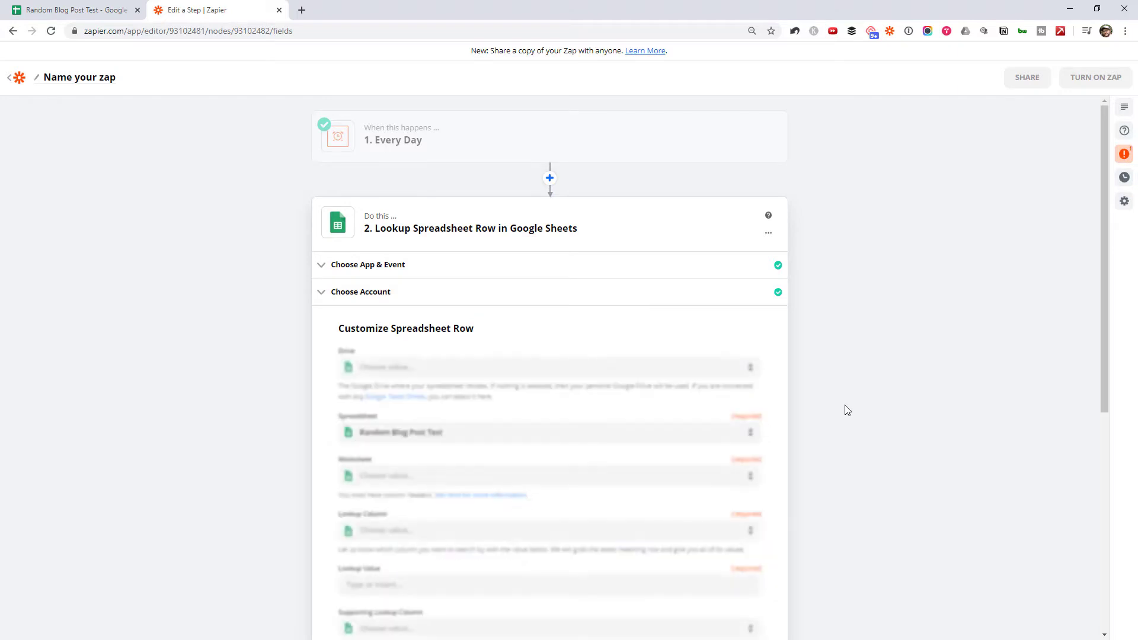
pyautogui.scroll(-2, 905, 399)
pyautogui.click(559, 360)
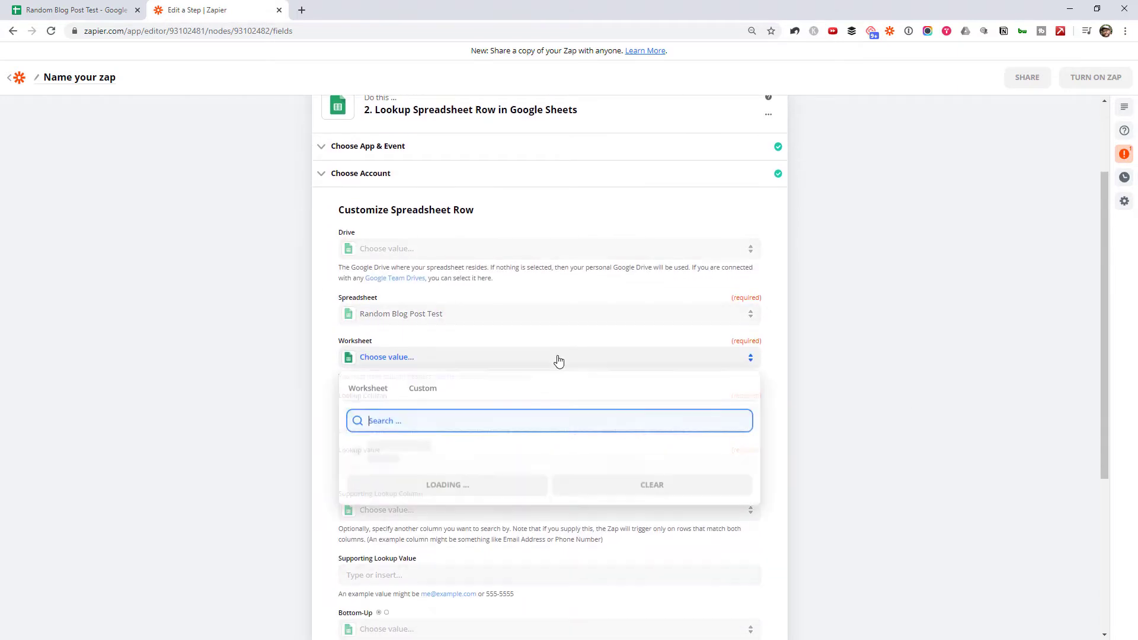
pyautogui.click(389, 455)
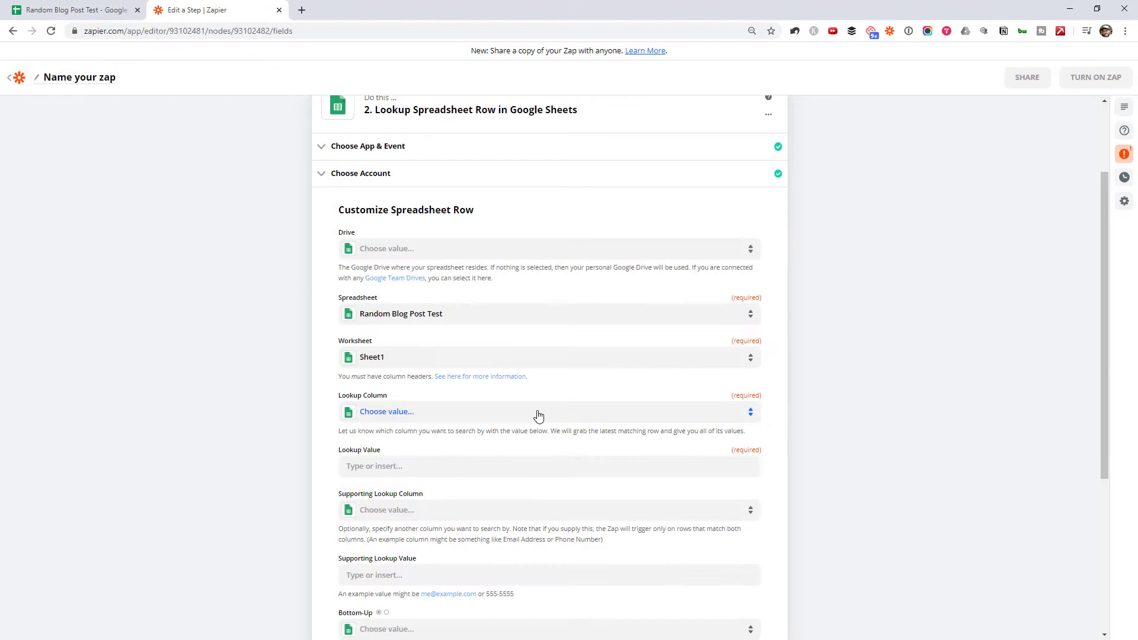
pyautogui.rightClick(488, 408)
pyautogui.click(466, 410)
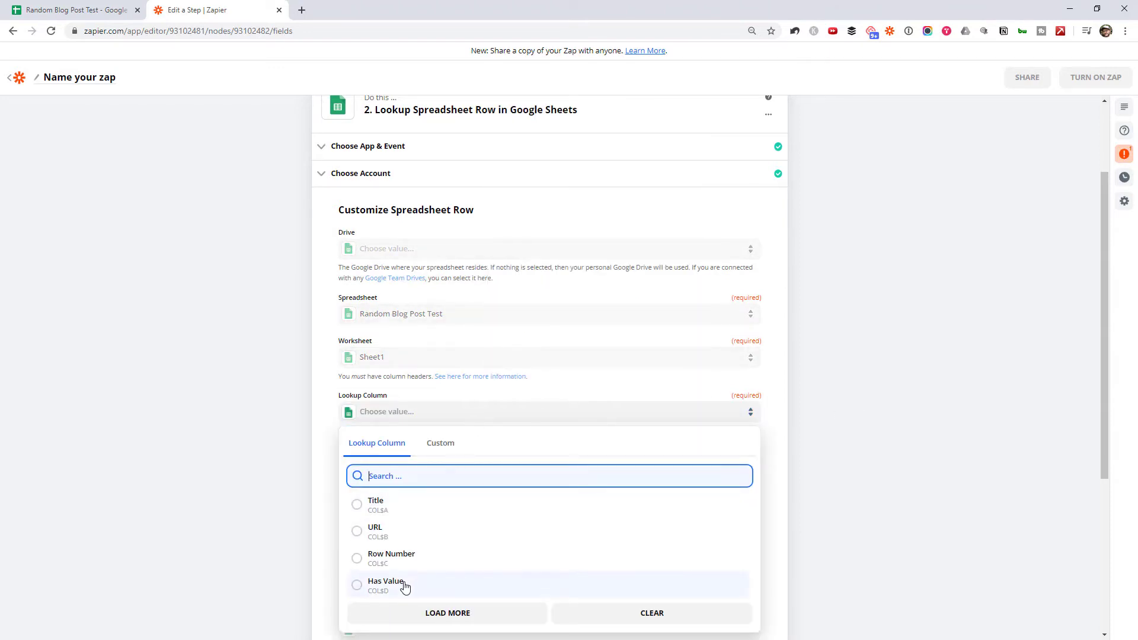
pyautogui.click(385, 583)
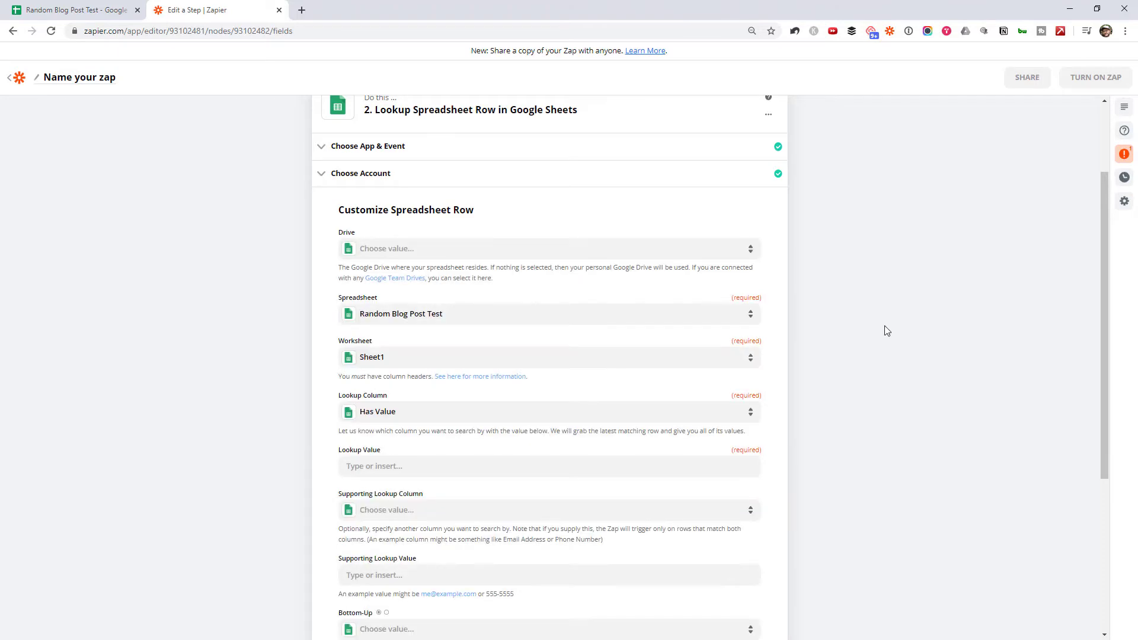
# Step: Set the lookup value to TRUE and Bottom-Up to True
pyautogui.scroll(-3, 424, 300)
pyautogui.click(418, 284)
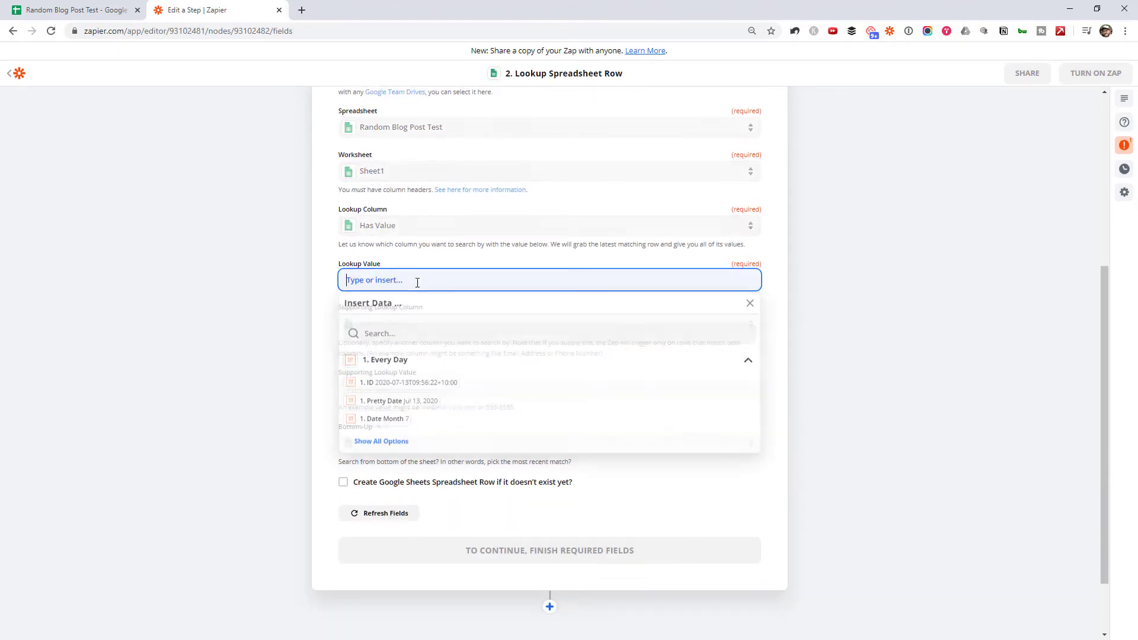
pyautogui.write('TRUE')
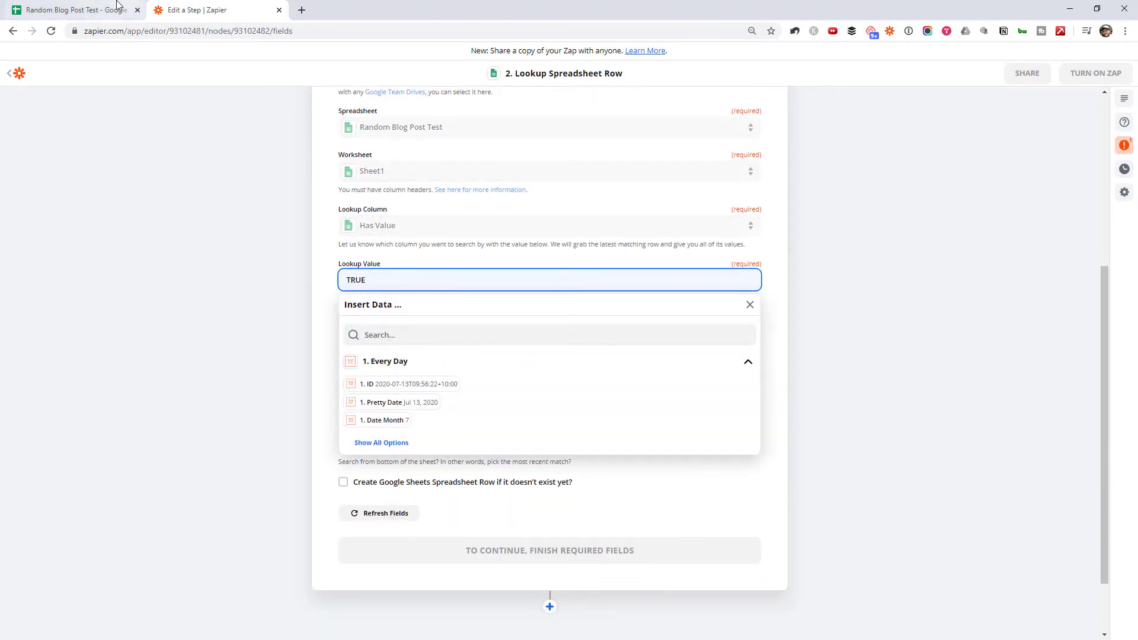
pyautogui.click(77, 10)
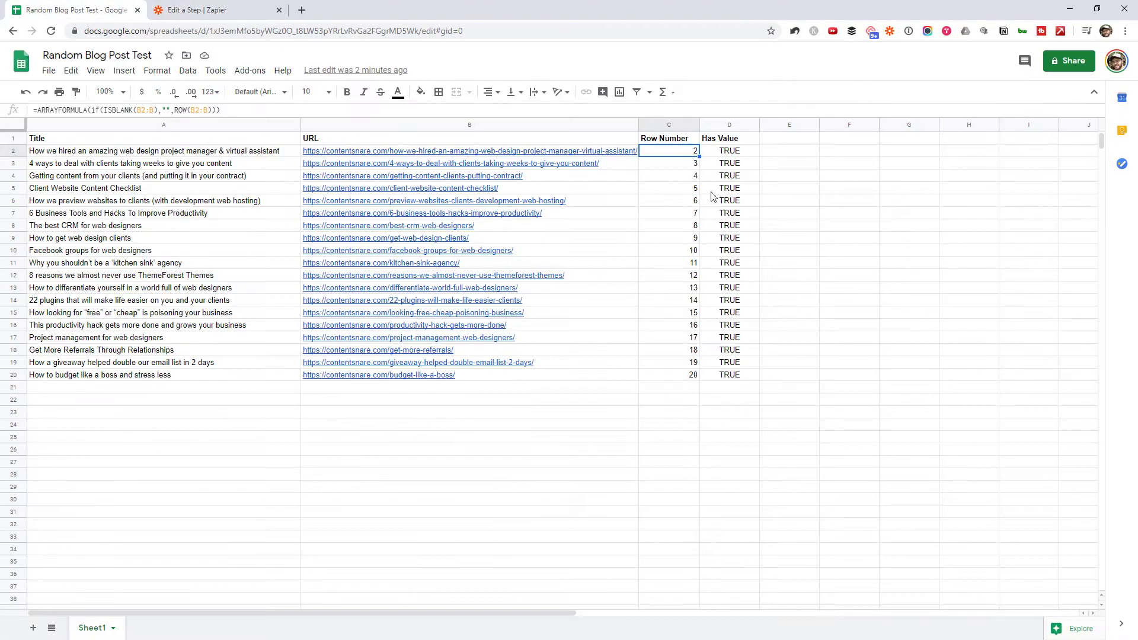
pyautogui.click(243, 4)
pyautogui.write('E')
pyautogui.click(910, 350)
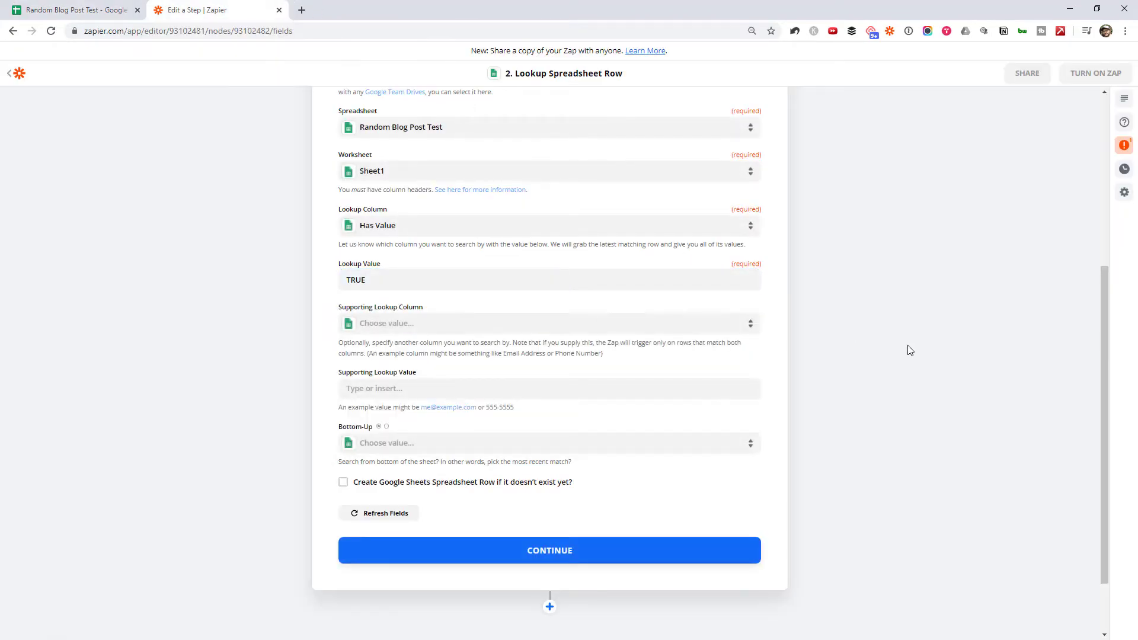
pyautogui.scroll(-1, 822, 332)
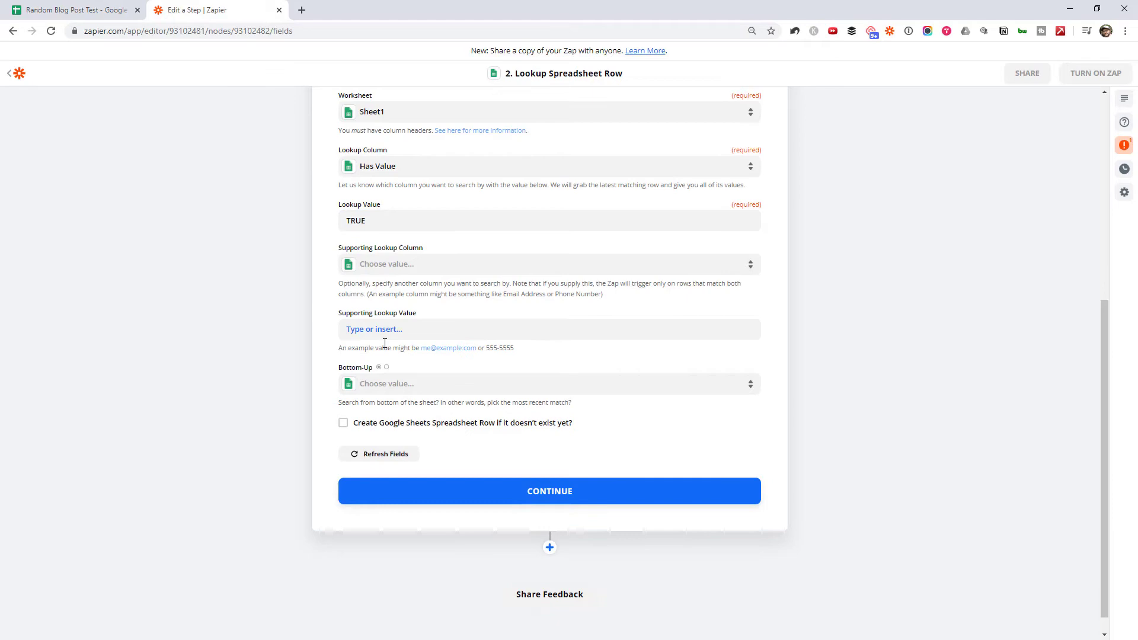
pyautogui.click(385, 384)
pyautogui.click(393, 478)
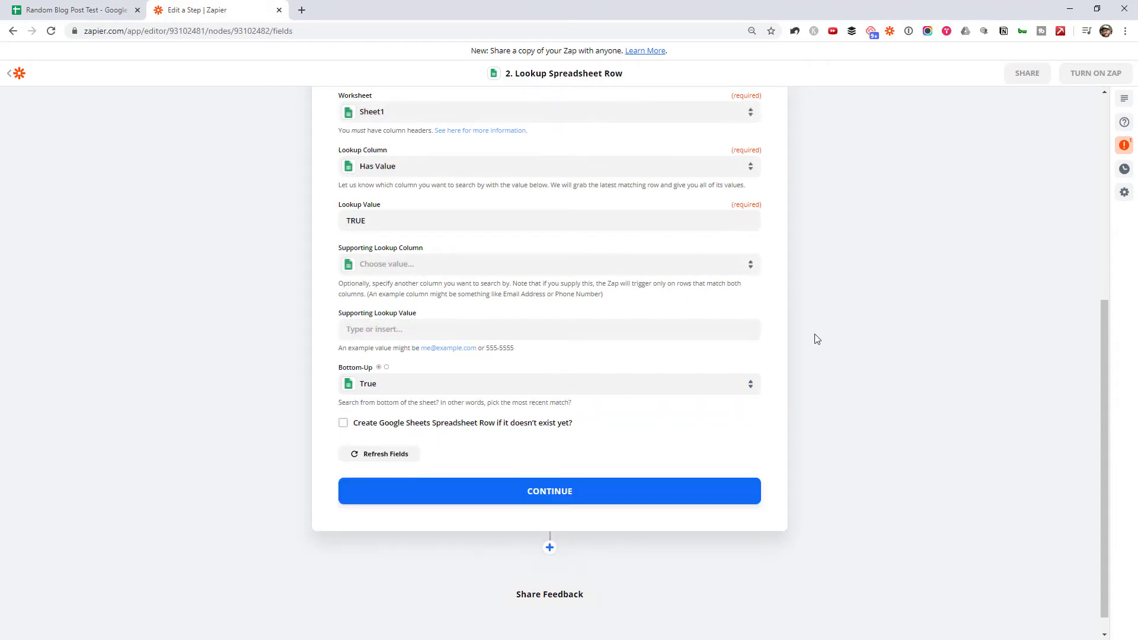
# Step: Check the last post's Has Value and row number in the spreadsheet, then continue to testing
pyautogui.click(80, 10)
pyautogui.click(744, 579)
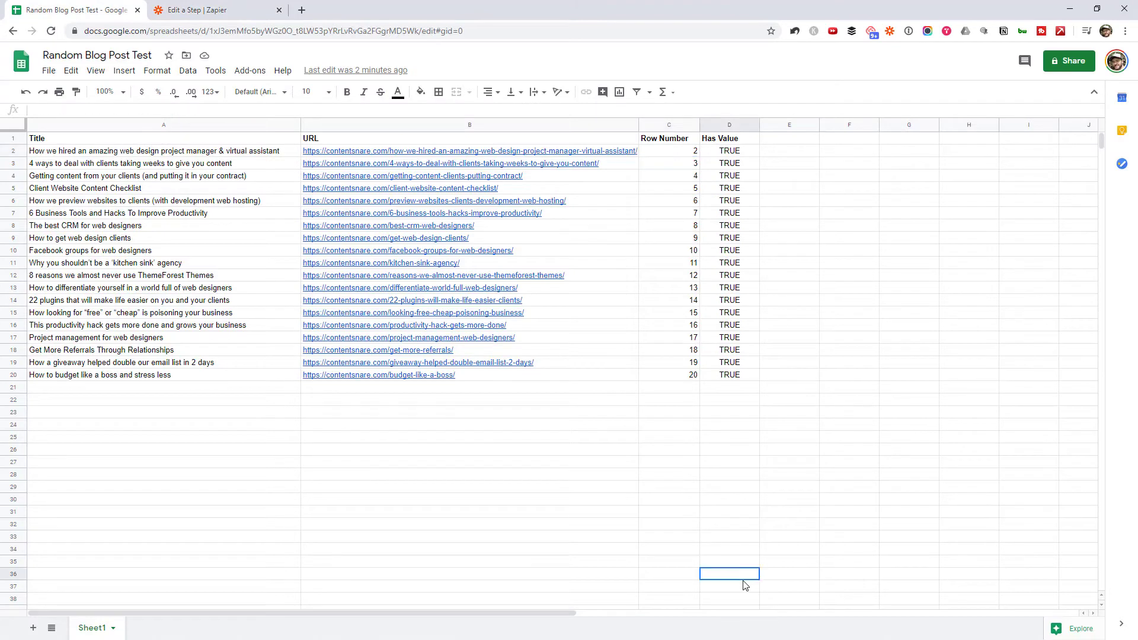
pyautogui.moveTo(732, 604); pyautogui.dragTo(162, 376)
pyautogui.click(744, 380)
pyautogui.click(689, 377)
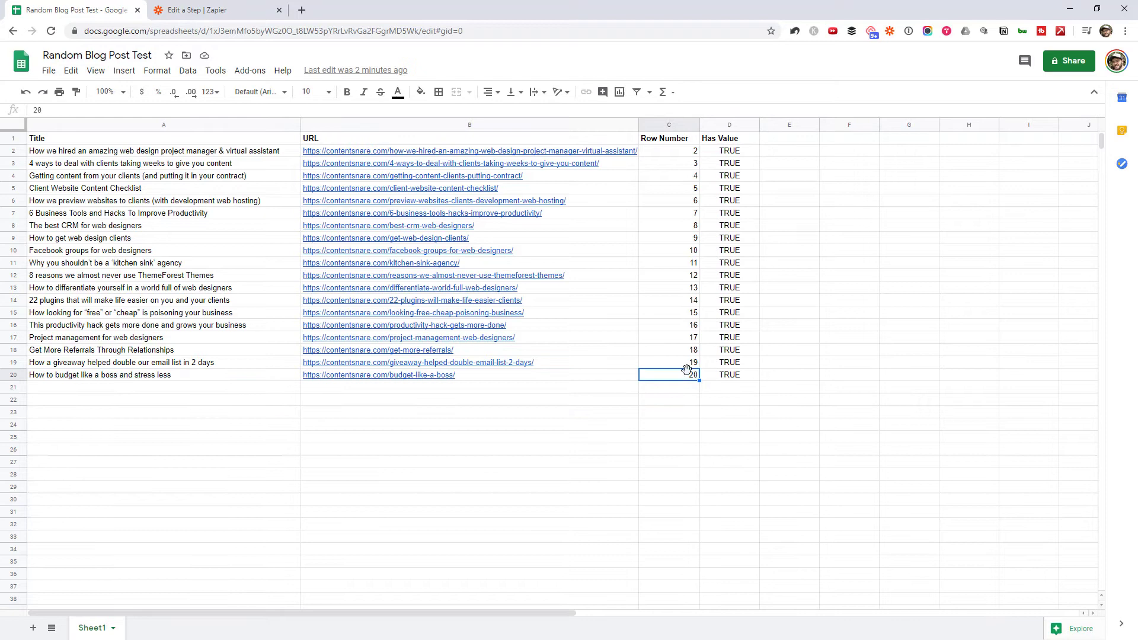
pyautogui.click(185, 5)
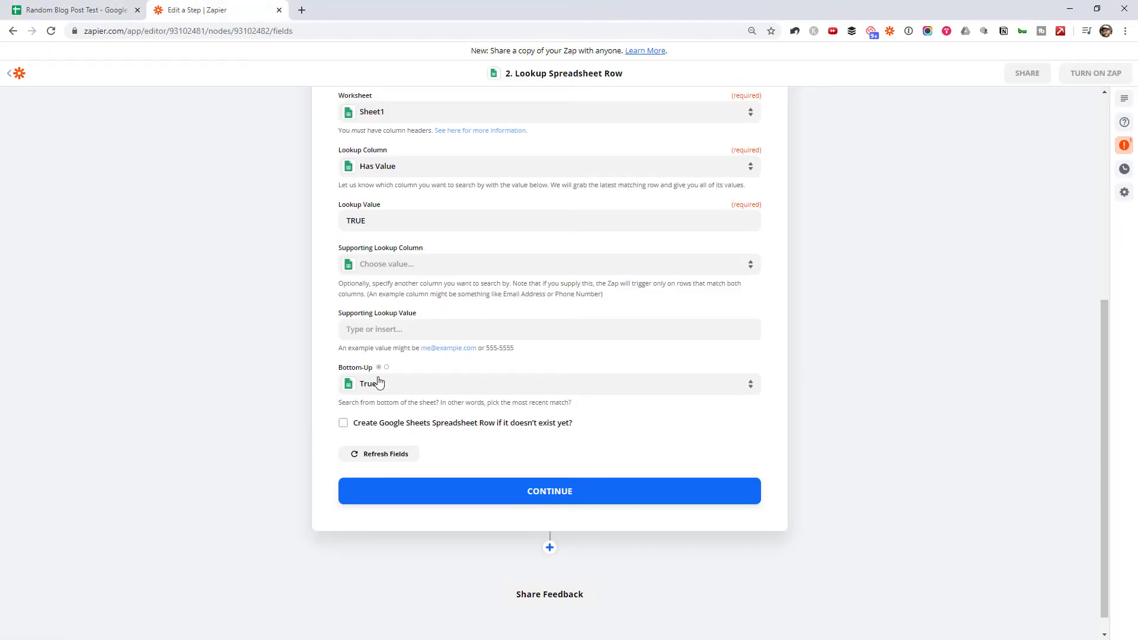
pyautogui.scroll(2, 522, 308)
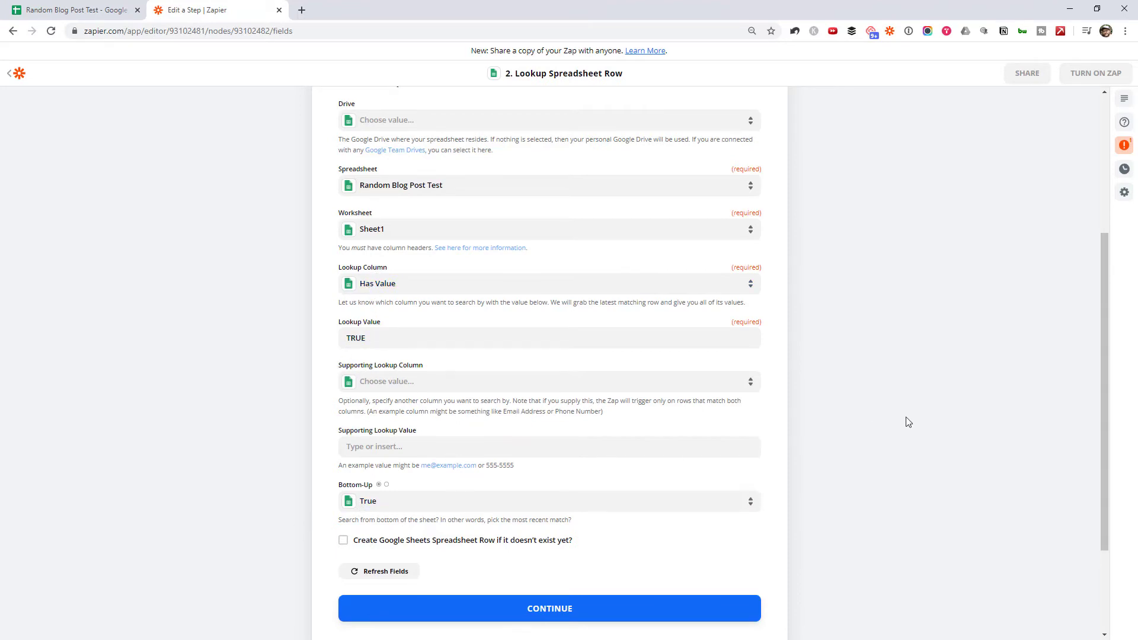
pyautogui.scroll(-1, 735, 456)
pyautogui.click(562, 554)
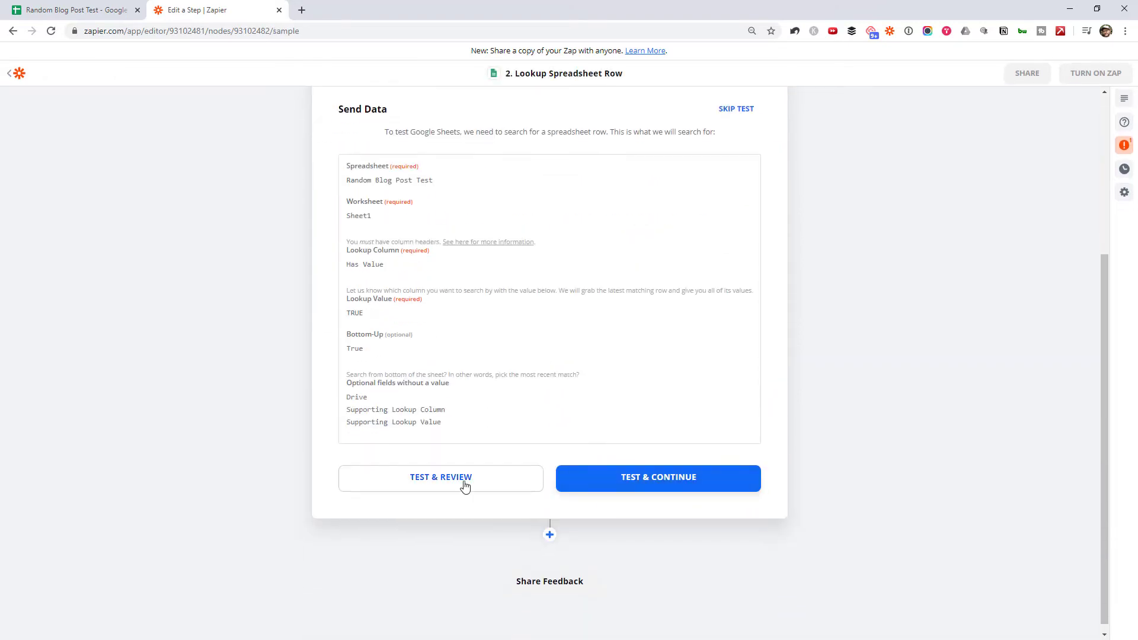
# Step: Test the lookup and inspect the found row's number and post URL
pyautogui.click(465, 486)
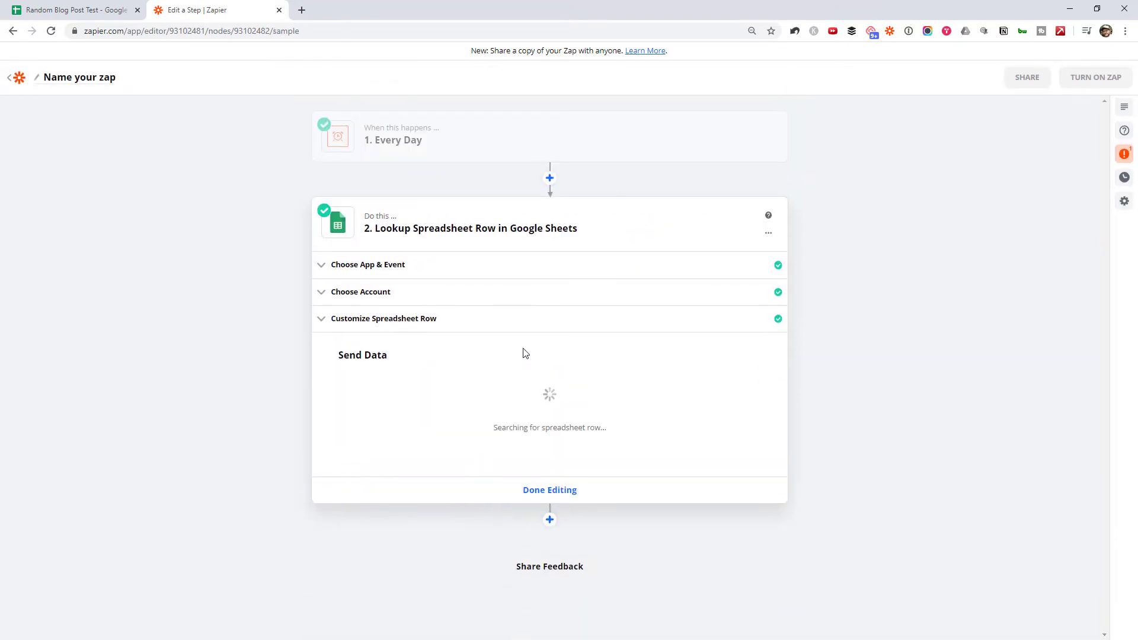
pyautogui.scroll(-1, 433, 467)
pyautogui.scroll(-1, 433, 467)
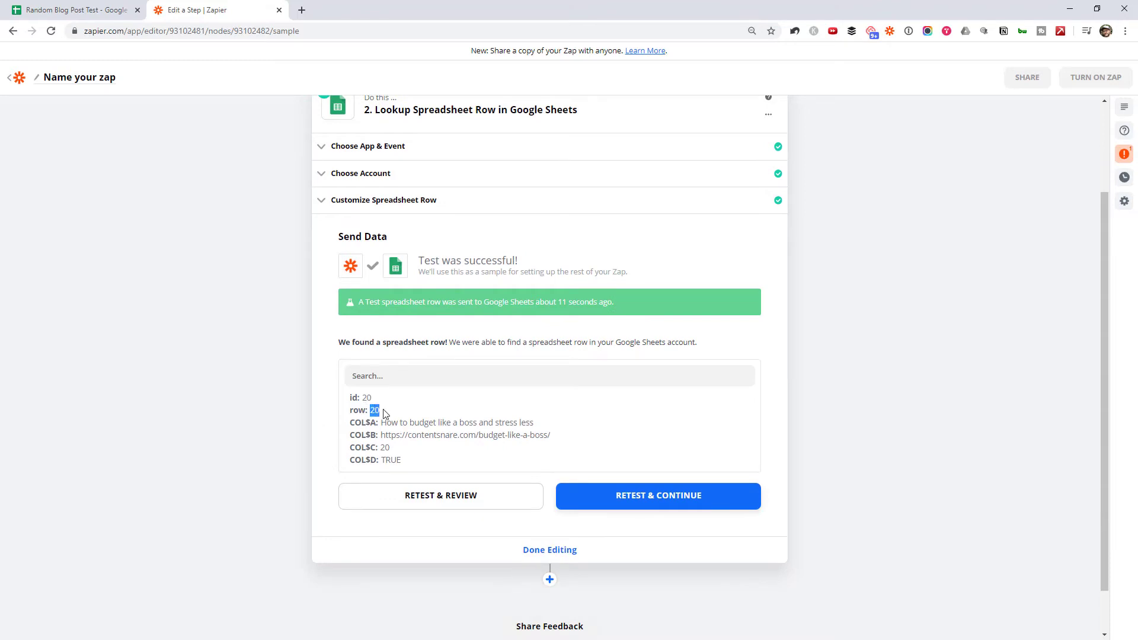
pyautogui.click(409, 434)
pyautogui.moveTo(390, 436); pyautogui.dragTo(613, 437)
pyautogui.click(618, 439)
# Step: Rename the lookup step to 'Get the last row' and add a step after it
pyautogui.click(565, 552)
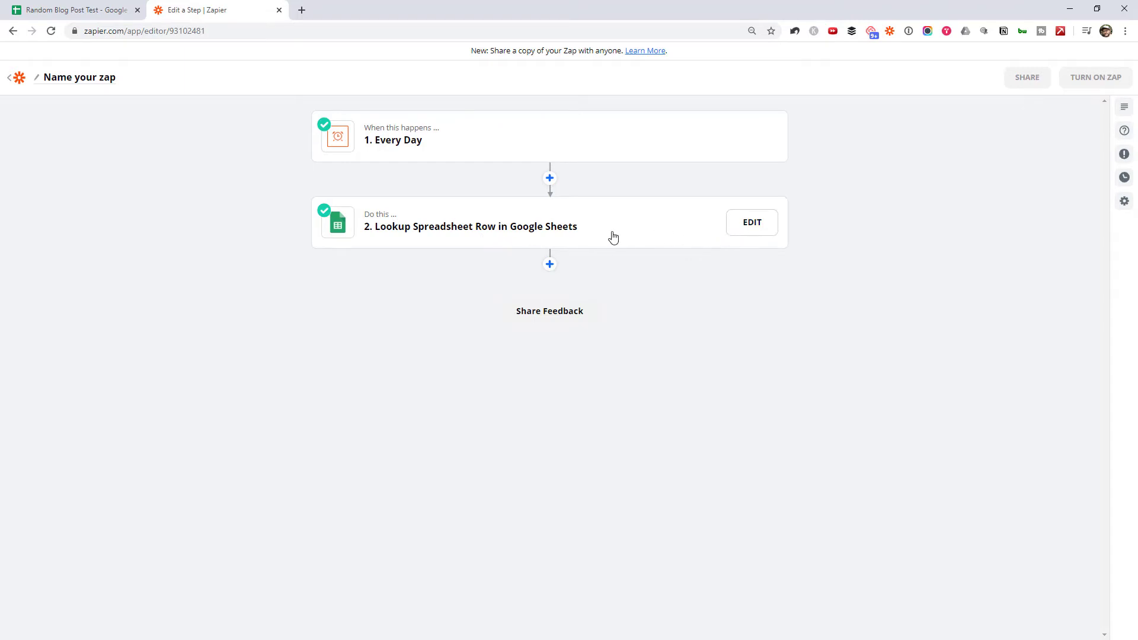
pyautogui.click(636, 234)
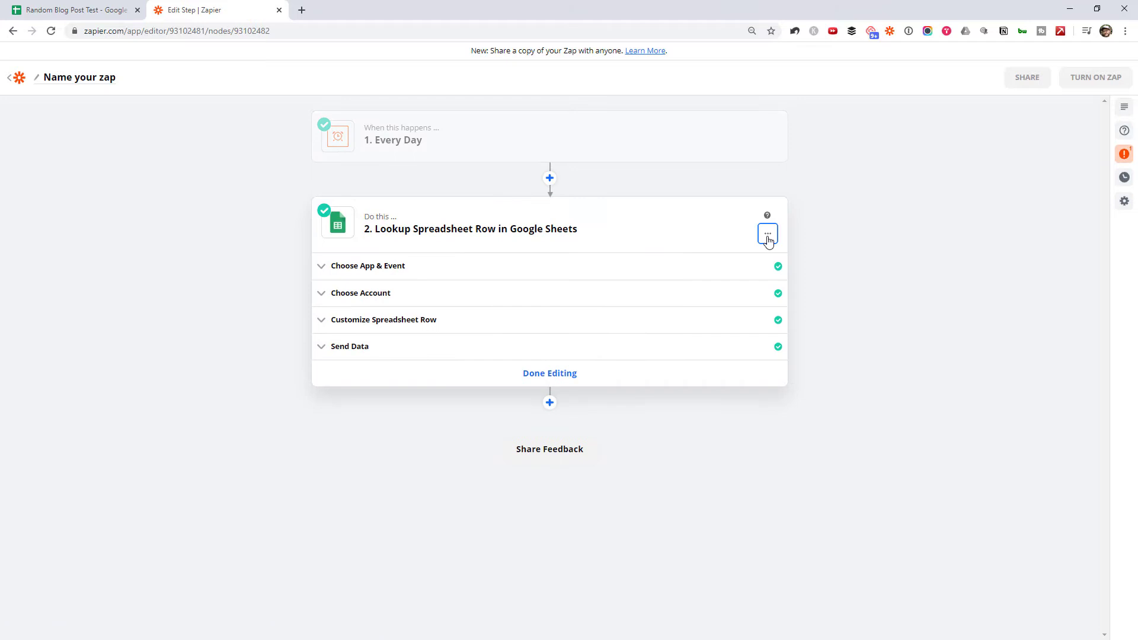
pyautogui.click(767, 234)
pyautogui.click(733, 257)
pyautogui.press('Escape')
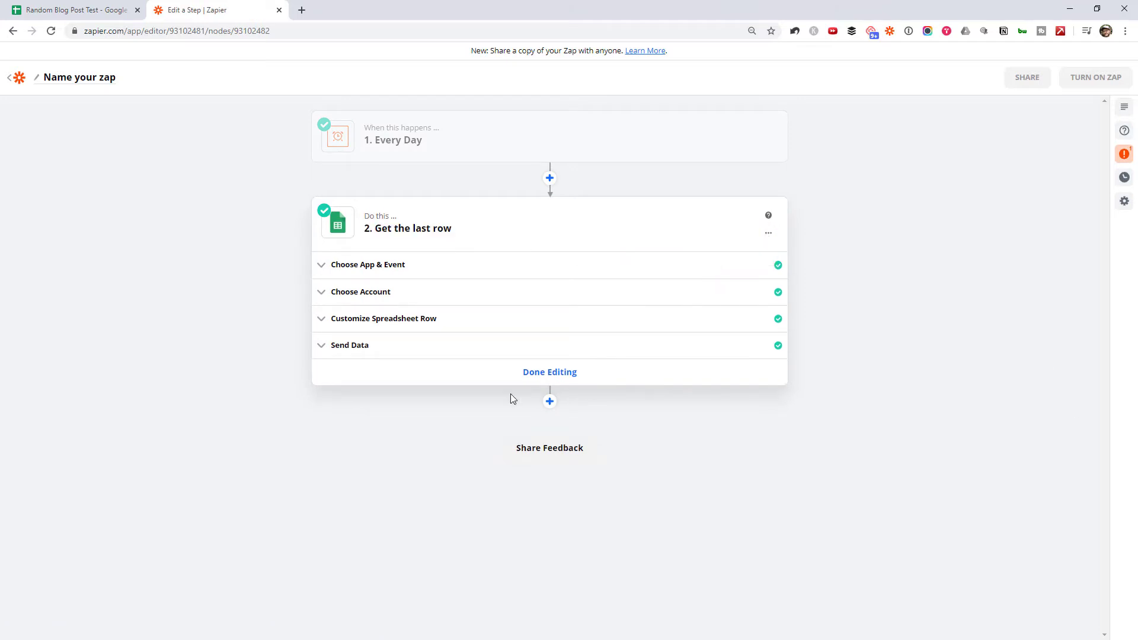
pyautogui.click(512, 379)
pyautogui.click(550, 265)
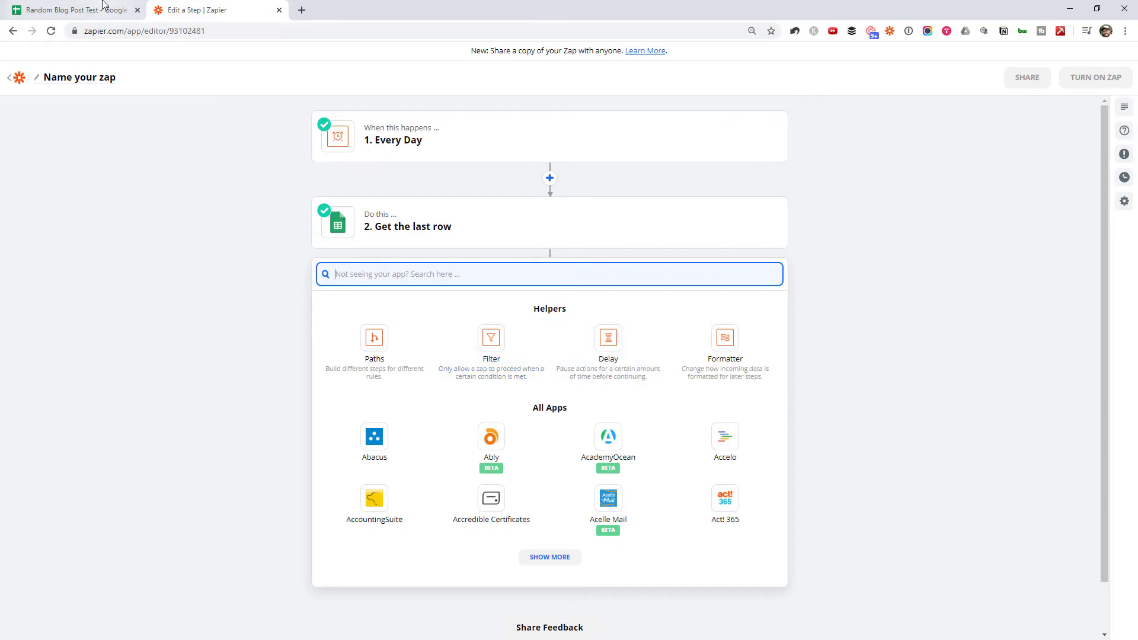
# Step: Make step 3 a Formatter Numbers step with the Spreadsheet-Style Formula transform
pyautogui.click(77, 10)
pyautogui.moveTo(670, 153); pyautogui.dragTo(686, 384)
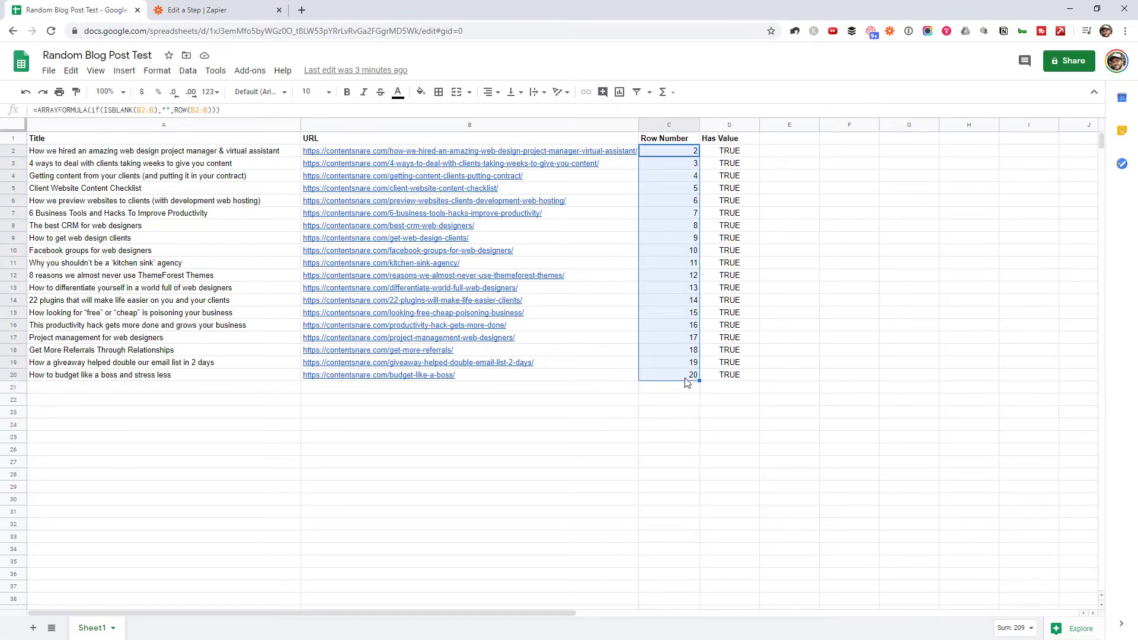
pyautogui.click(201, 10)
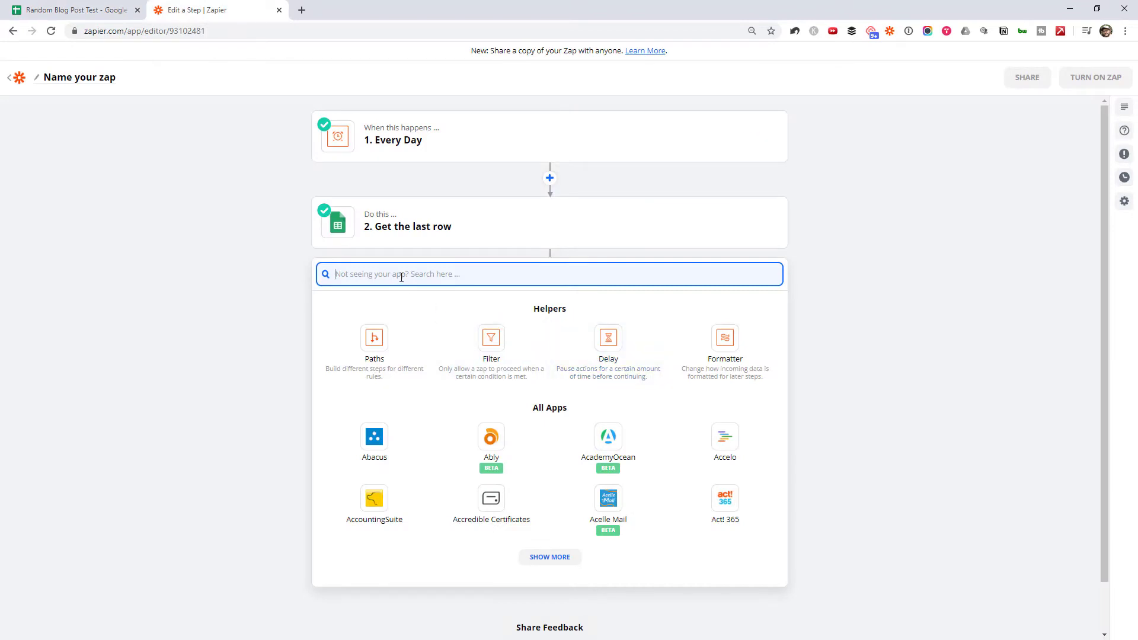
pyautogui.write('form')
pyautogui.click(379, 319)
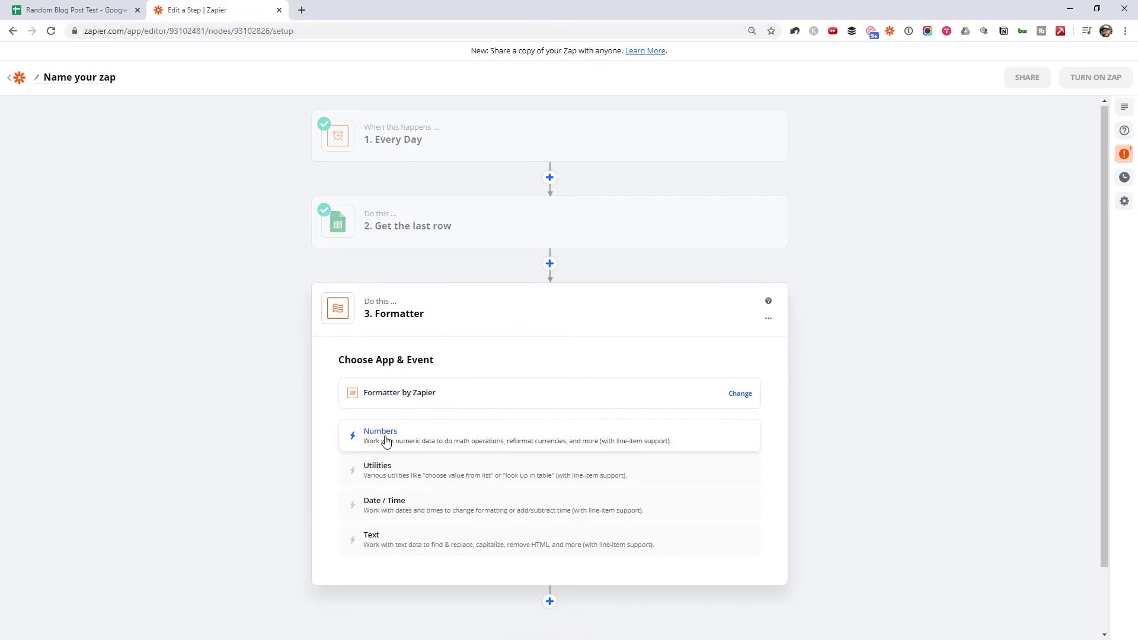
pyautogui.click(396, 435)
pyautogui.click(524, 473)
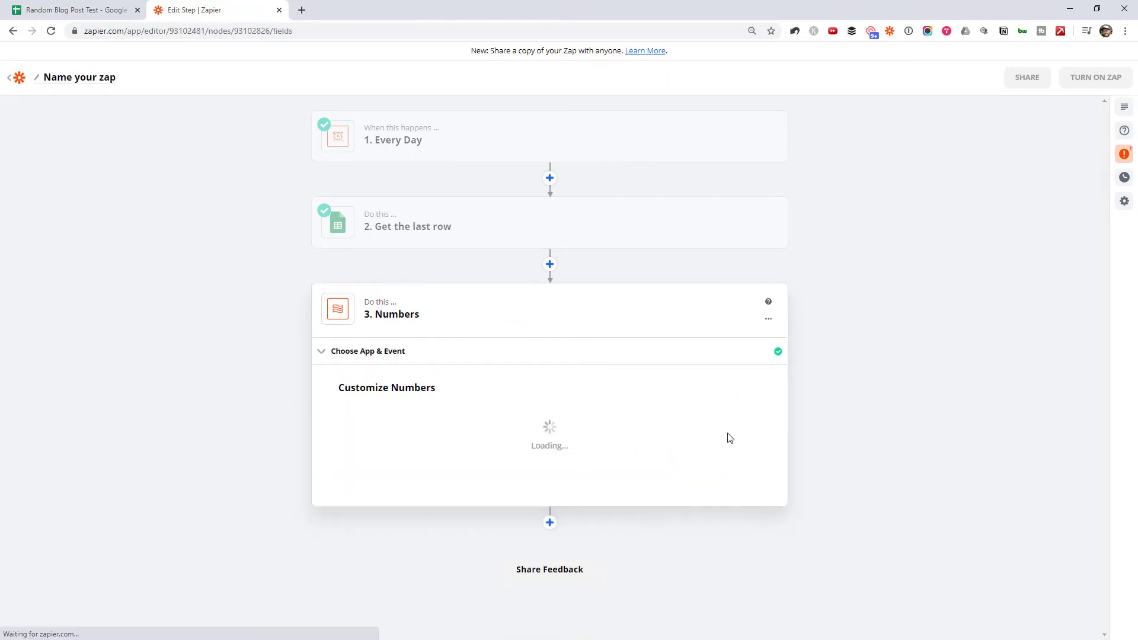
pyautogui.click(521, 428)
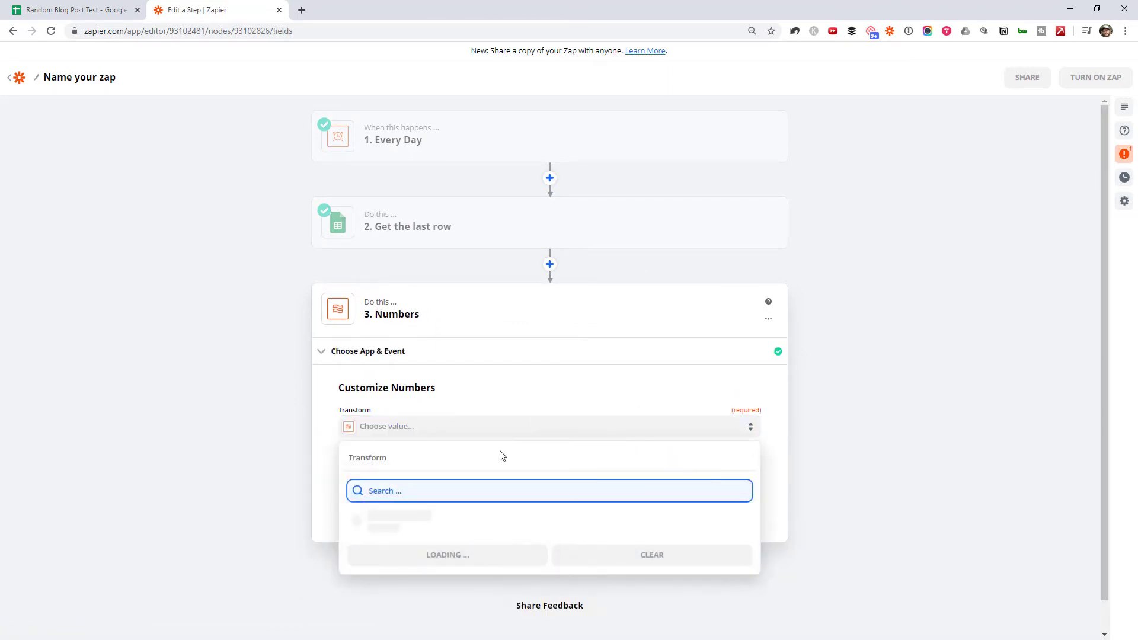
pyautogui.click(428, 594)
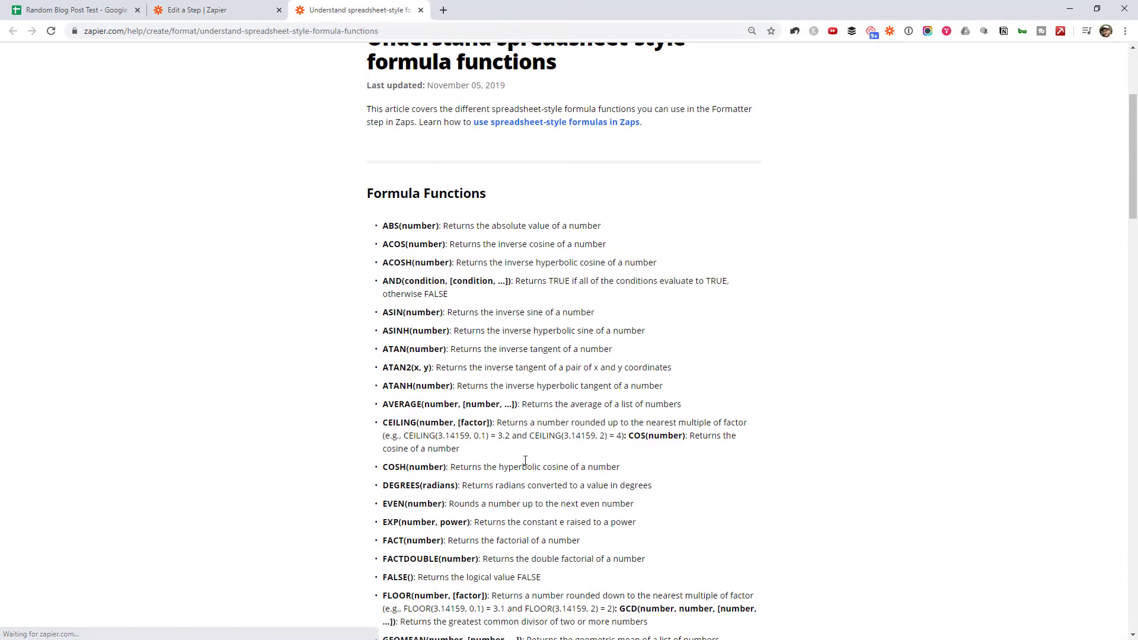
# Step: Find RANDBETWEEN on the formula help page and select it for the Formula field
pyautogui.hotkey('ctrl', 'f')
pyautogui.write('randbe')
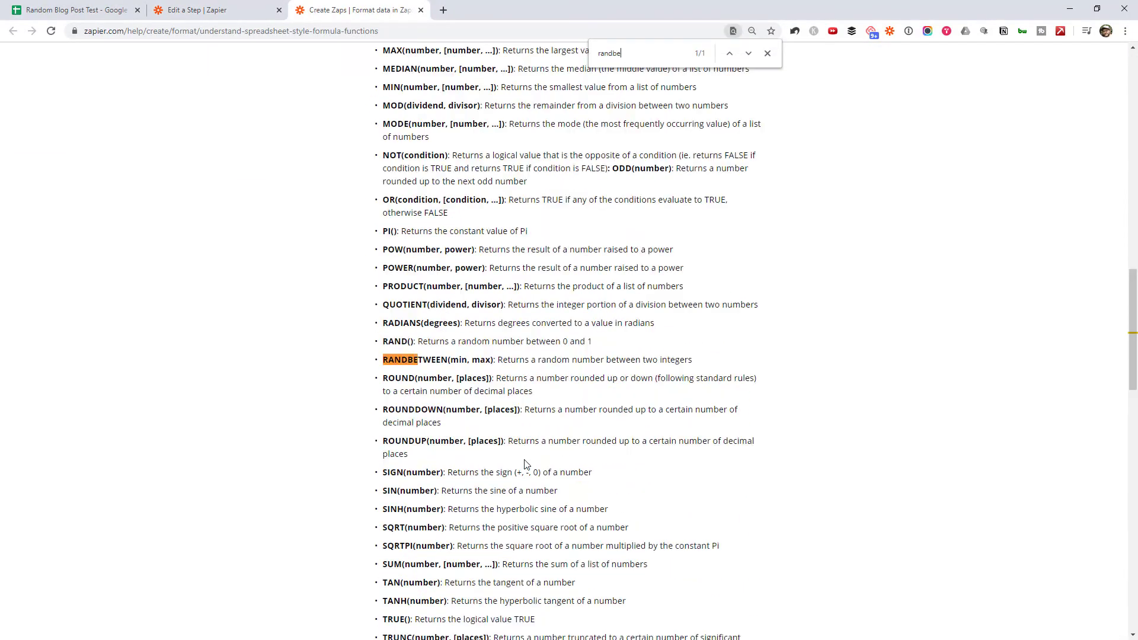
pyautogui.moveTo(384, 362); pyautogui.dragTo(492, 365)
pyautogui.click(456, 360)
pyautogui.doubleClick(482, 359)
pyautogui.doubleClick(419, 360)
pyautogui.hotkey('ctrl', 'c')
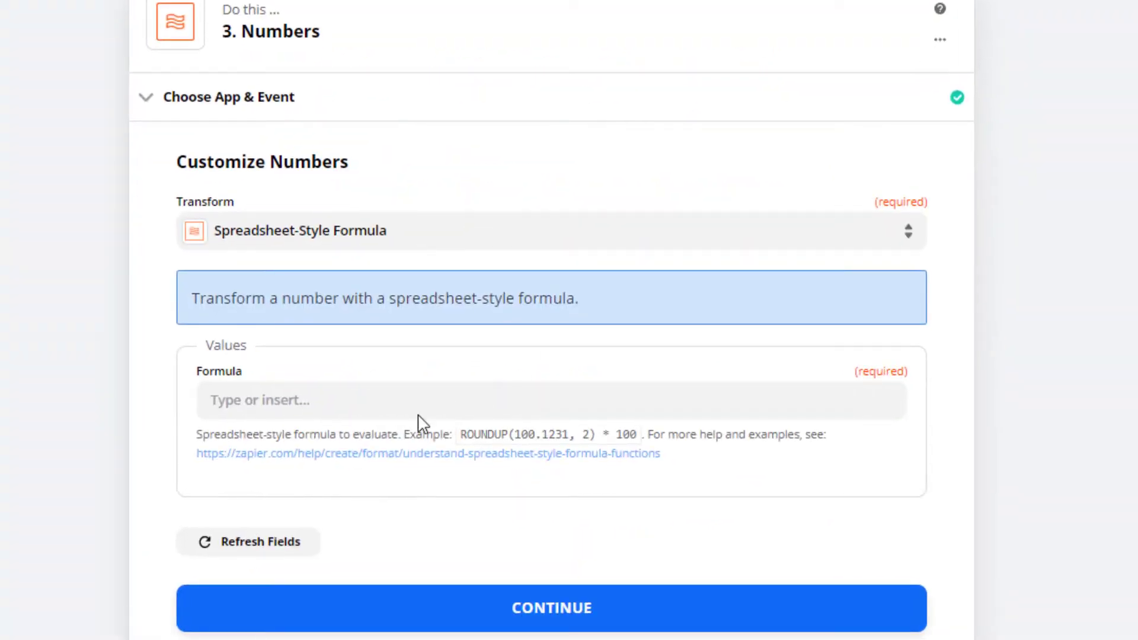
pyautogui.click(356, 399)
# Step: Enter the formula RANDBETWEEN(2, Get the last row's ID) and test it, returning 8
pyautogui.hotkey('ctrl', 'v')
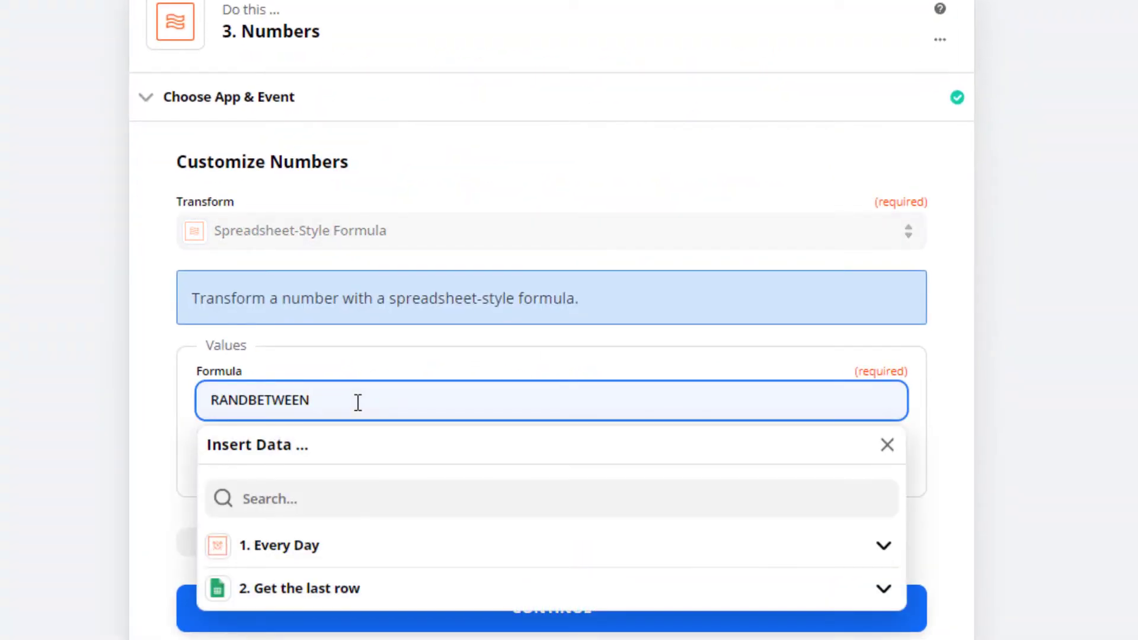
pyautogui.write('(2,')
pyautogui.click(320, 588)
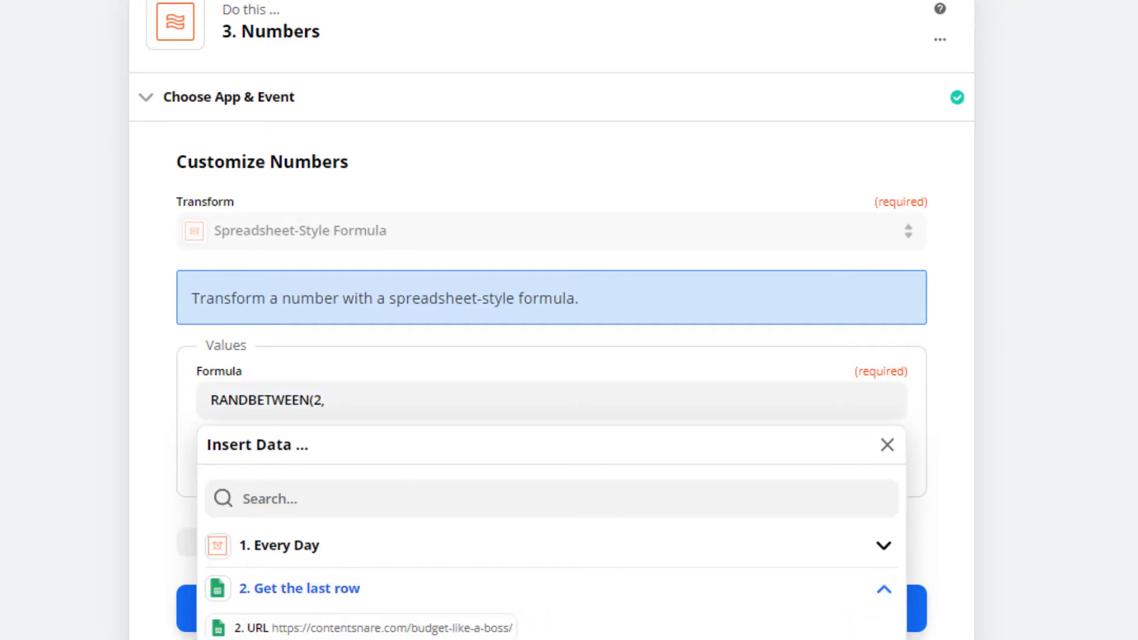
pyautogui.scroll(-3, 320, 589)
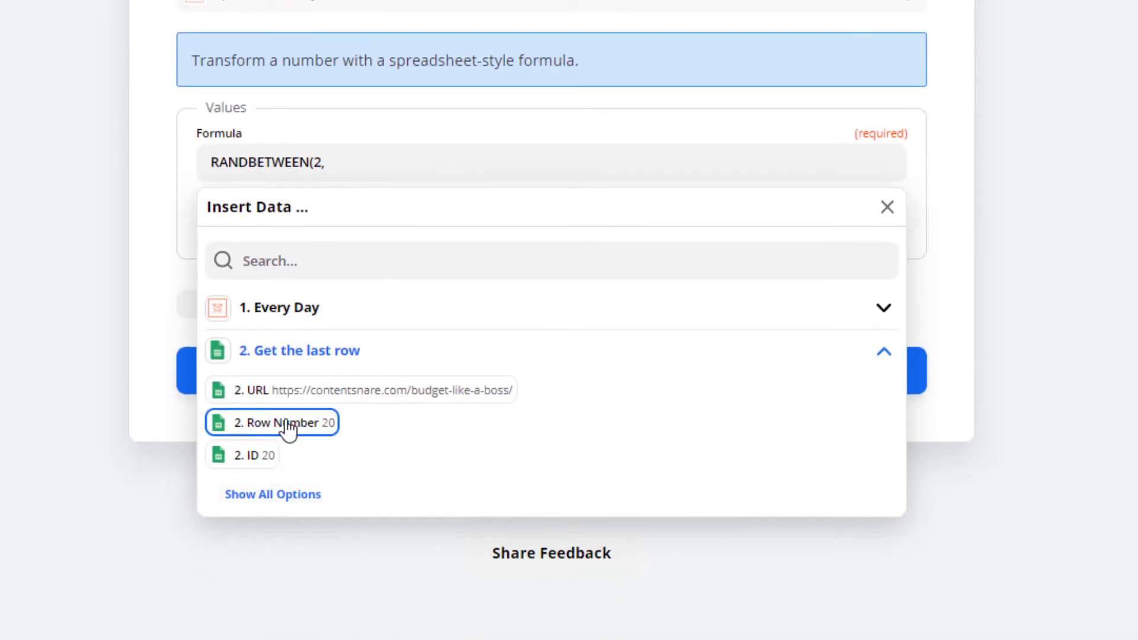
pyautogui.click(261, 458)
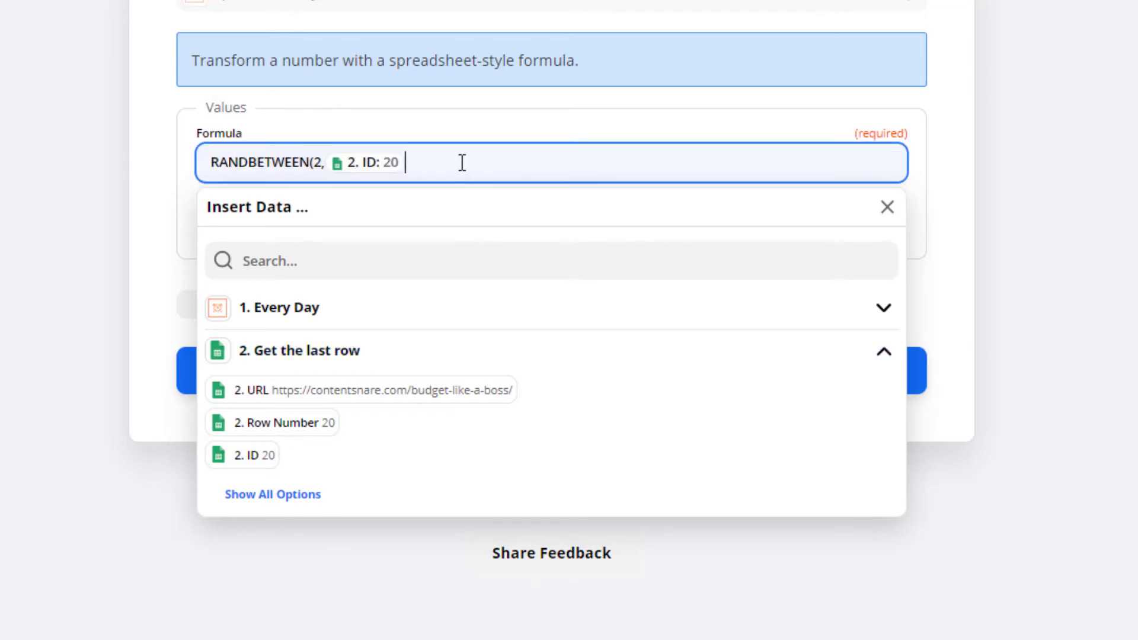
pyautogui.click(999, 145)
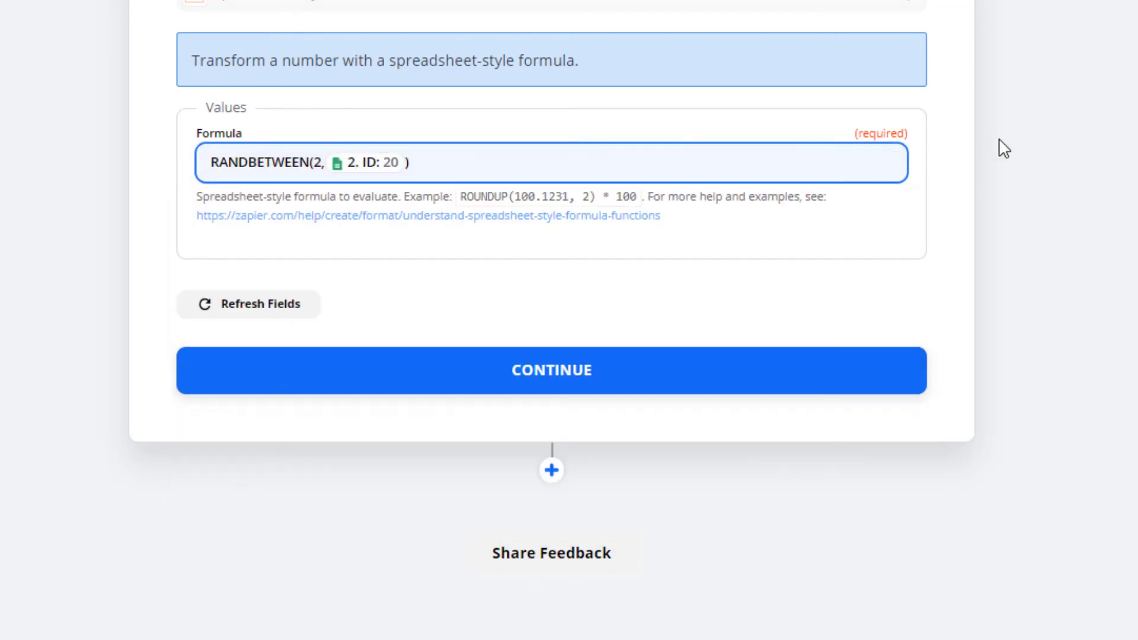
pyautogui.click(427, 381)
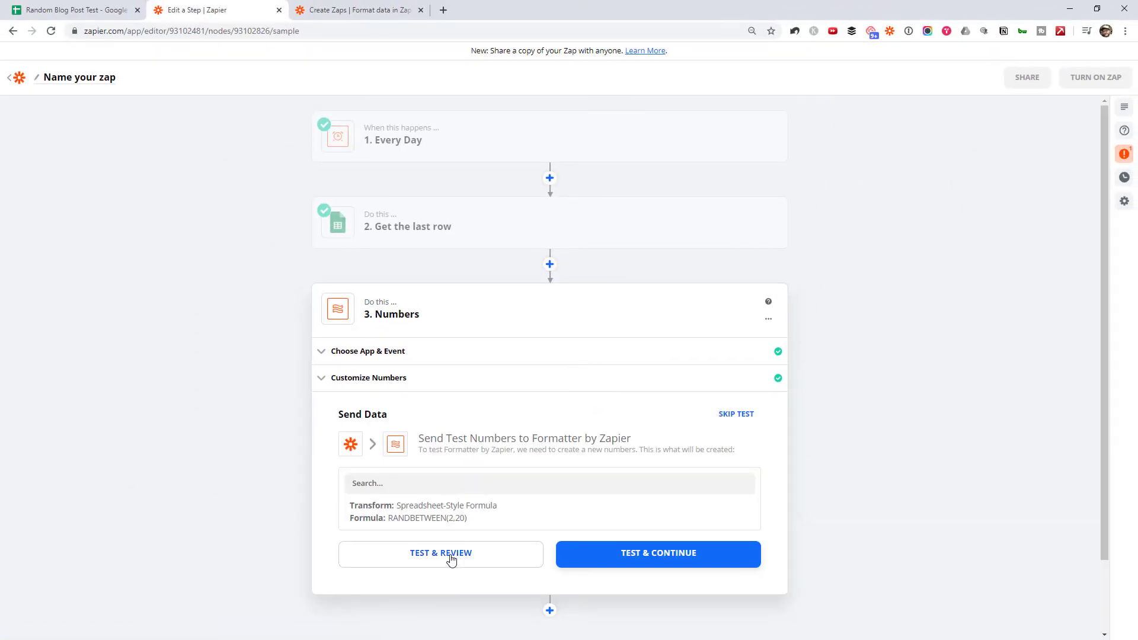
pyautogui.click(451, 555)
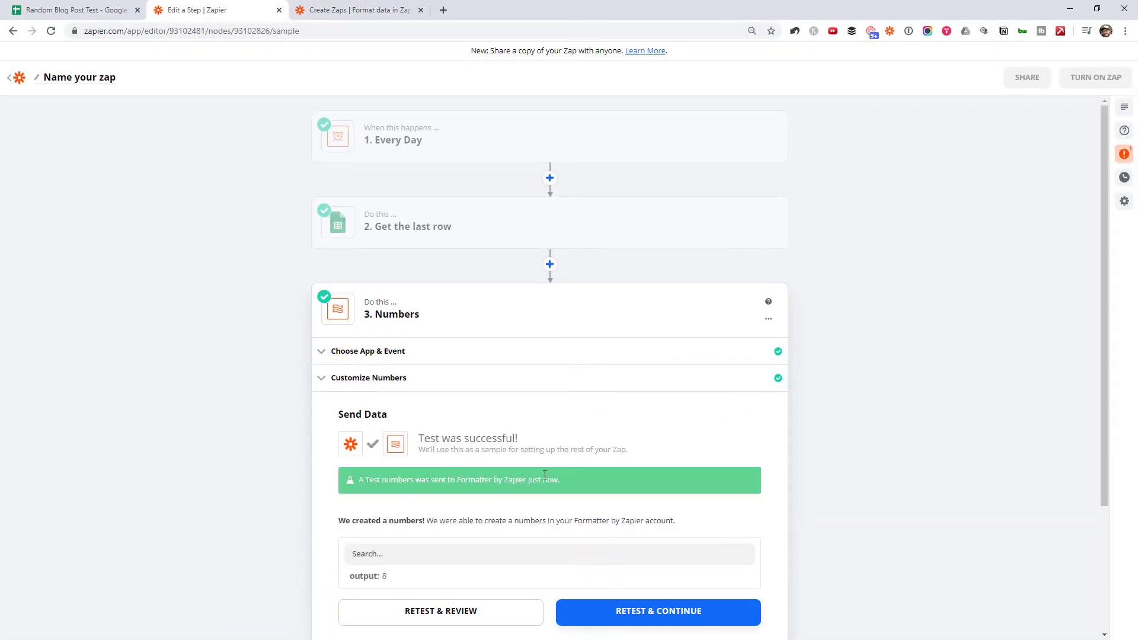
pyautogui.scroll(-1, 564, 471)
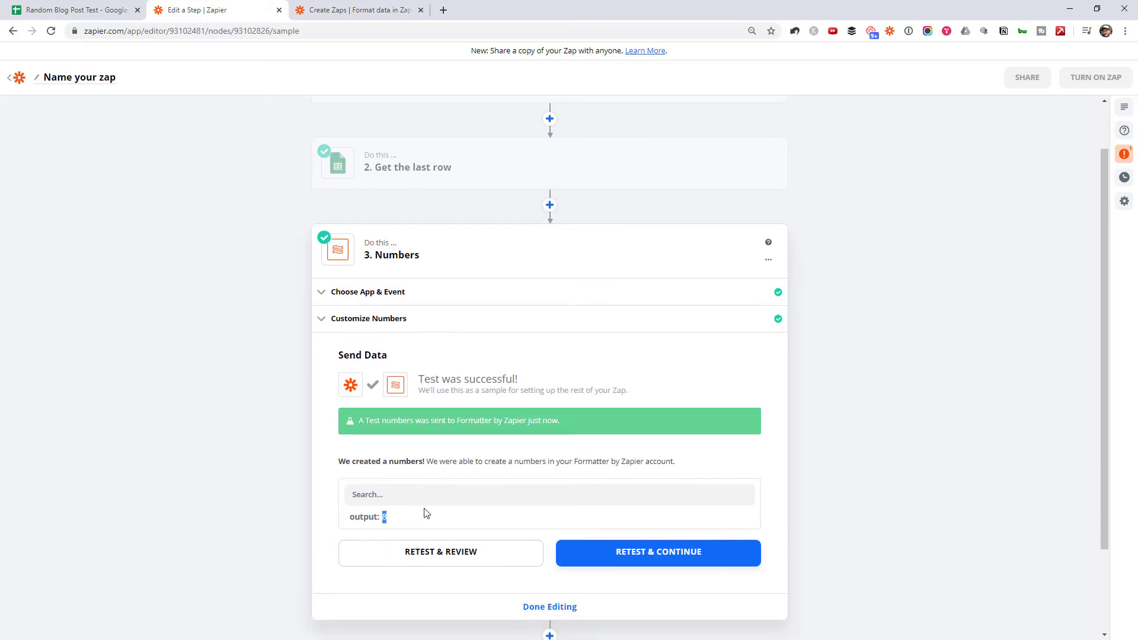
# Step: Rename step 3 to 'Generate random number', finish it, and add a new step below
pyautogui.click(768, 260)
pyautogui.click(750, 280)
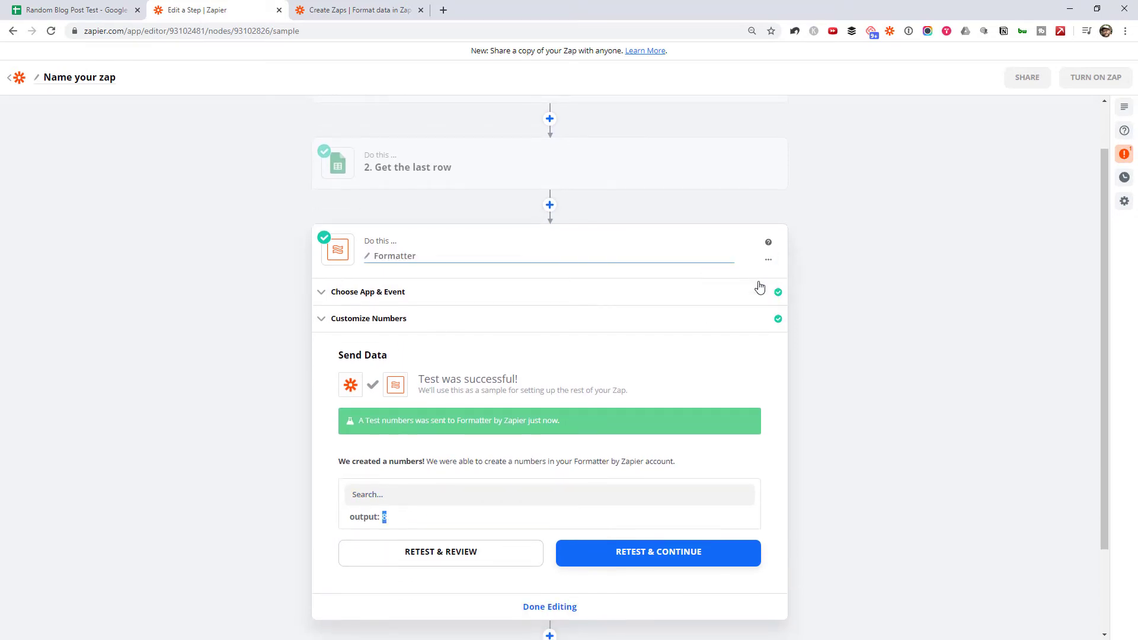
pyautogui.write('Generat')
pyautogui.press('BackSpace')
pyautogui.write('nerate random number')
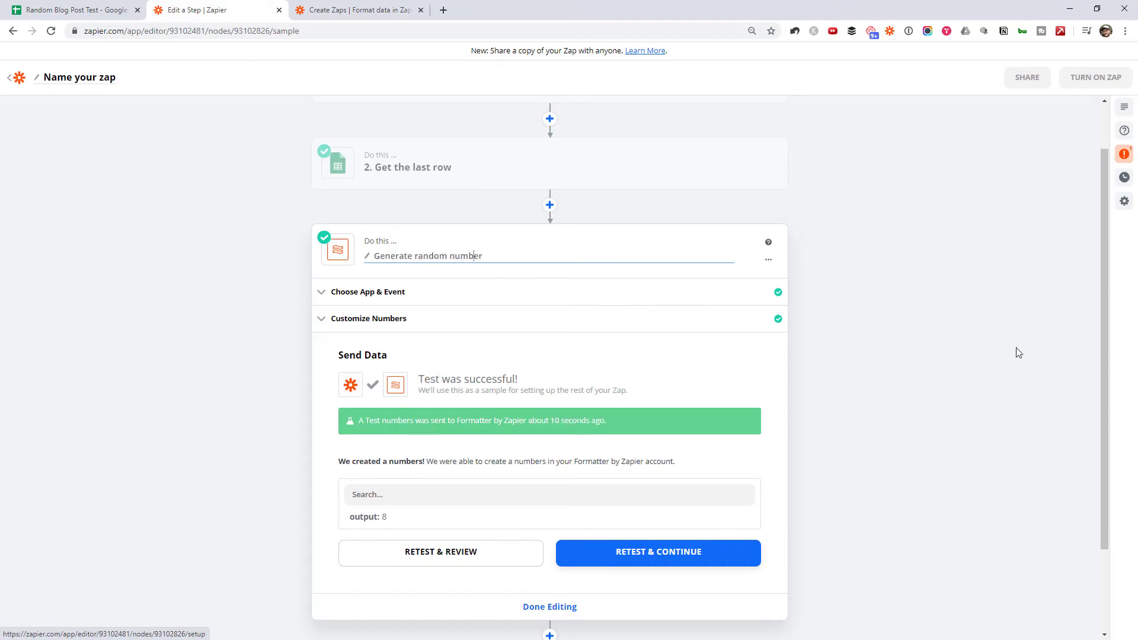
pyautogui.press('Return')
pyautogui.scroll(-2, 508, 472)
pyautogui.click(509, 497)
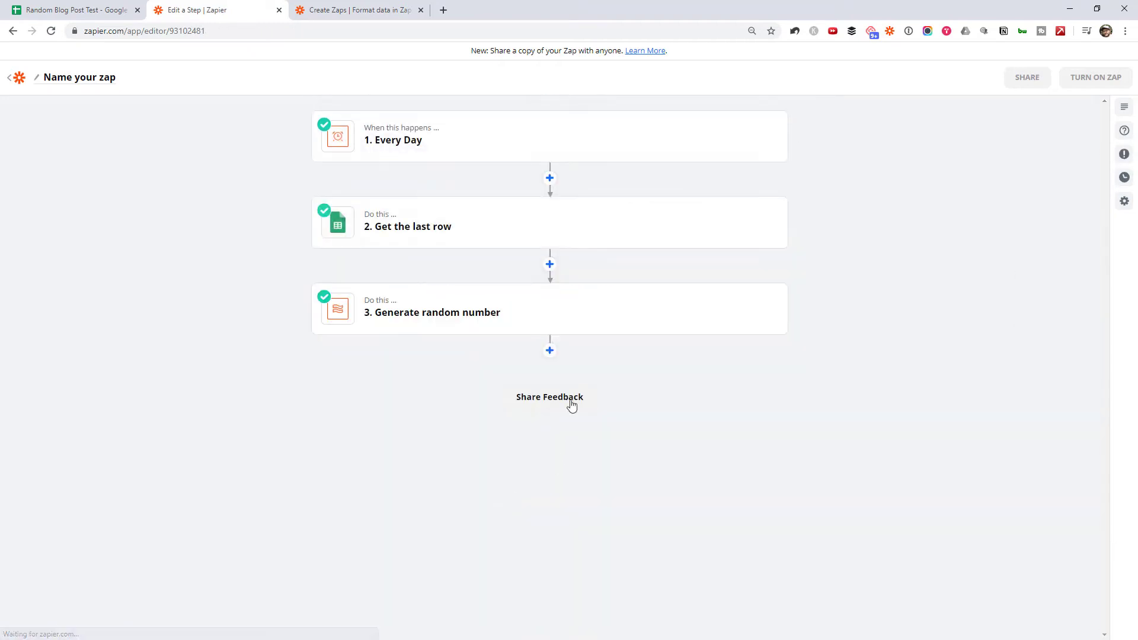
pyautogui.click(548, 352)
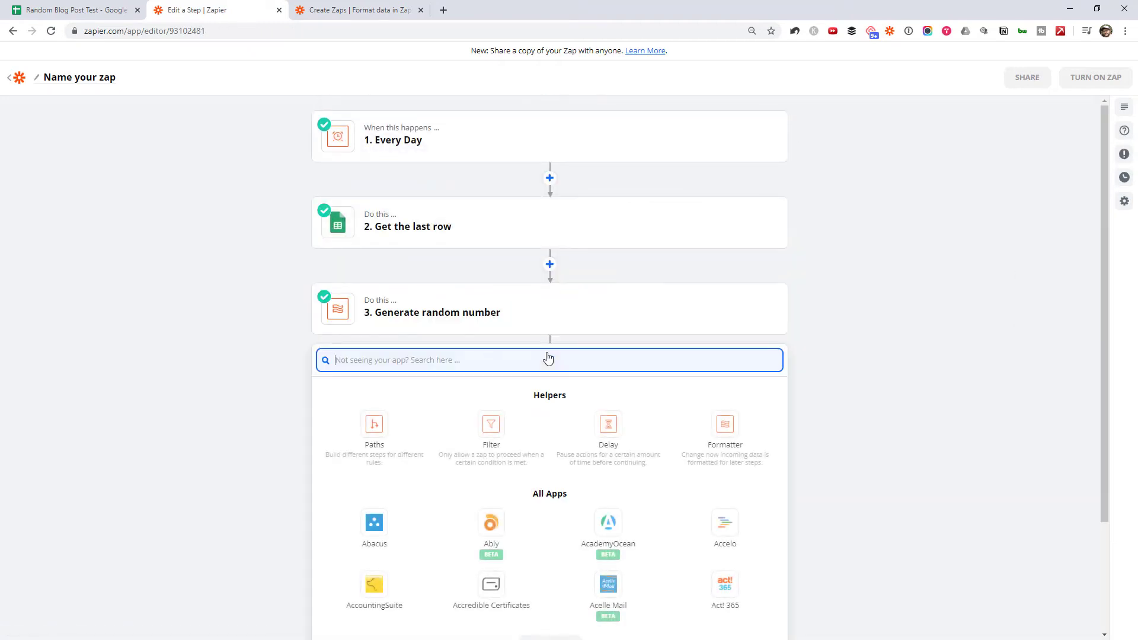
# Step: Make step 4 a Google Sheets Lookup Spreadsheet Row on the Random Blog Post Test spreadsheet
pyautogui.write('google')
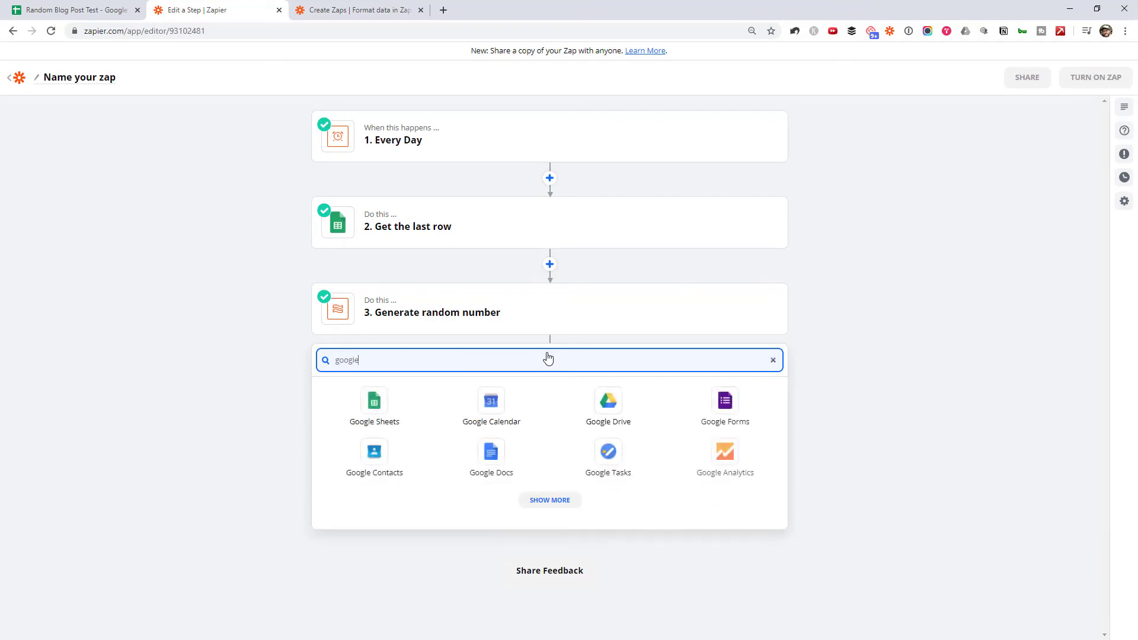
pyautogui.click(372, 406)
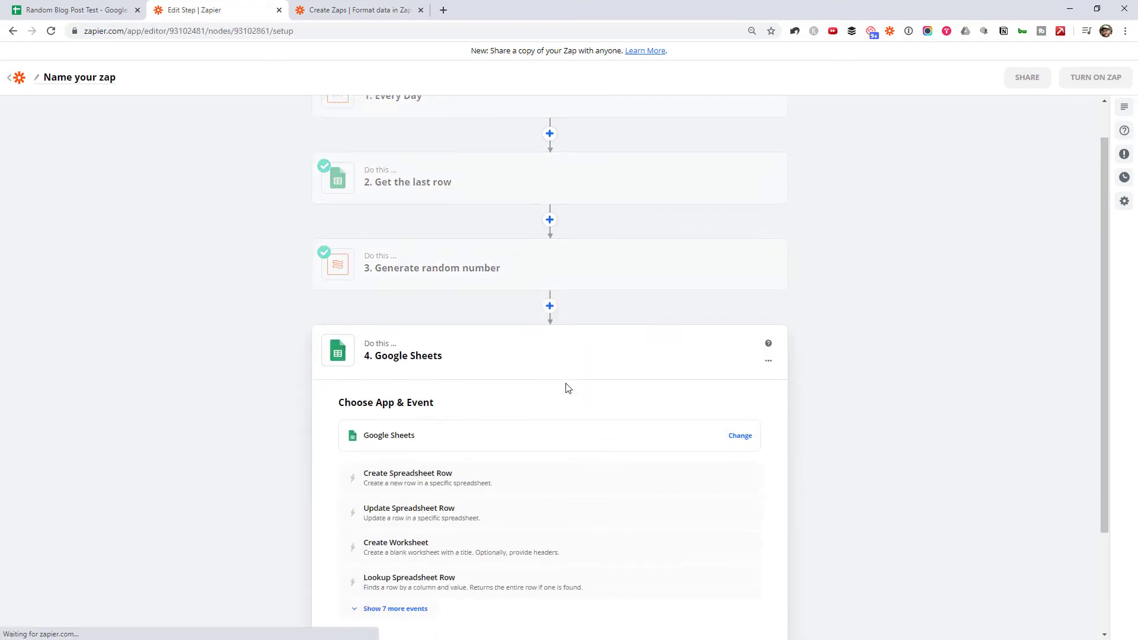
pyautogui.click(412, 446)
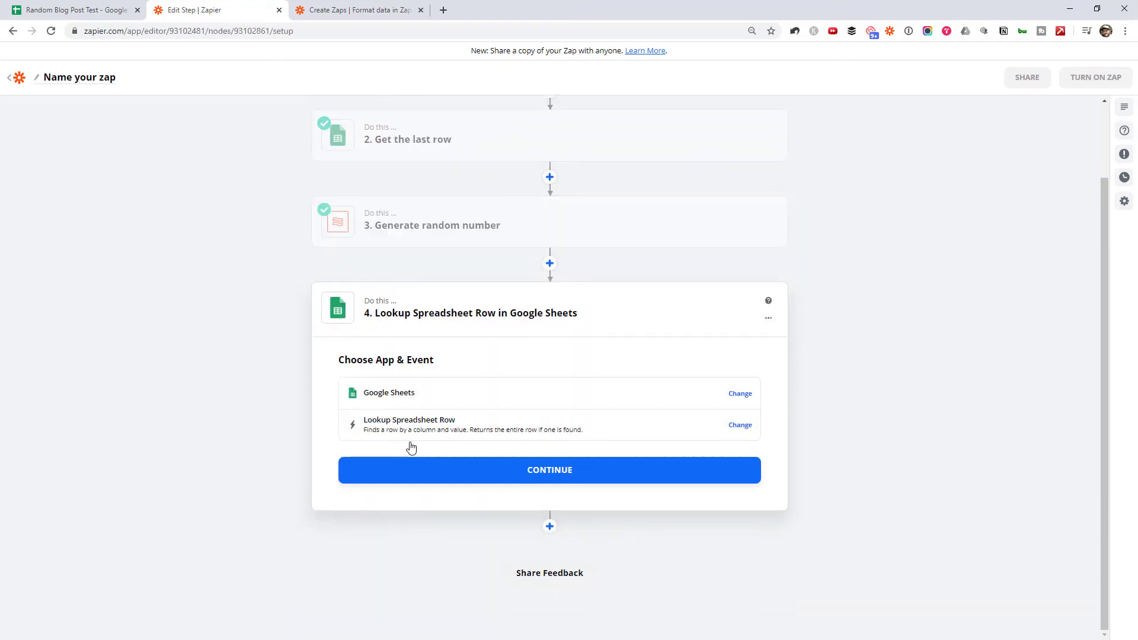
pyautogui.click(456, 468)
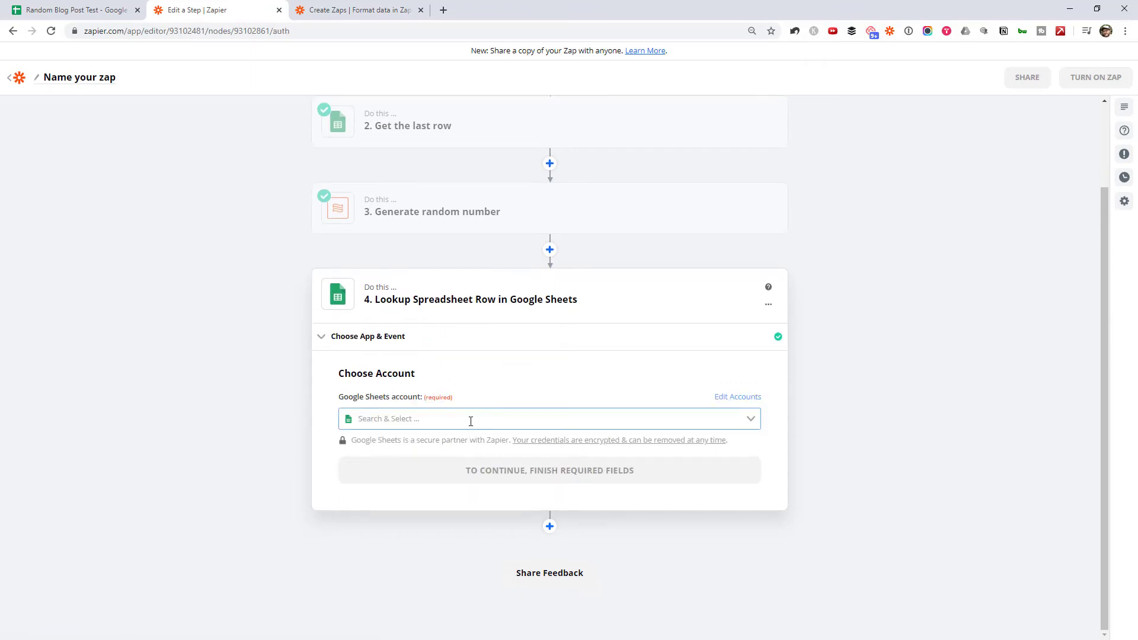
pyautogui.click(471, 422)
pyautogui.click(469, 444)
pyautogui.click(484, 429)
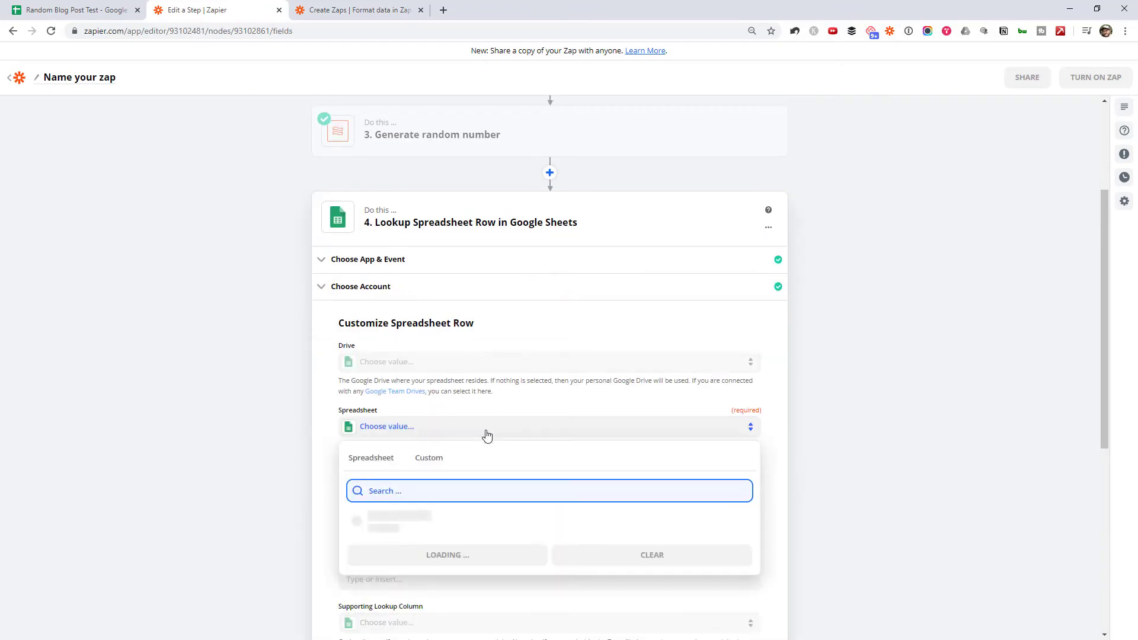
pyautogui.click(437, 519)
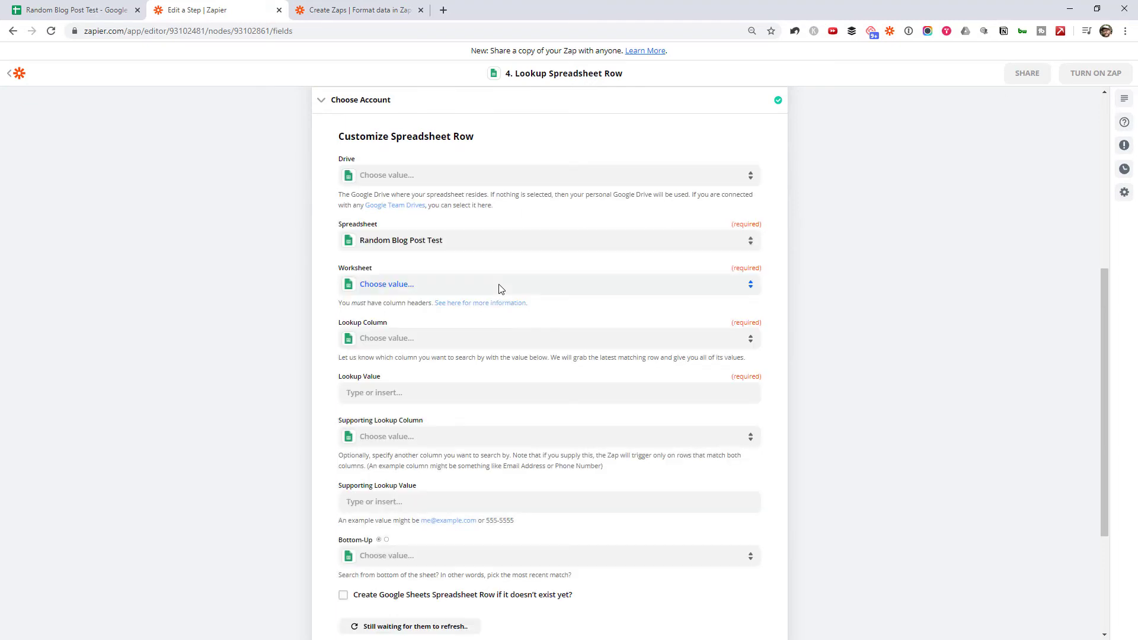
# Step: Set the lookup to Sheet1, searching the Row Number column
pyautogui.click(497, 285)
pyautogui.click(452, 375)
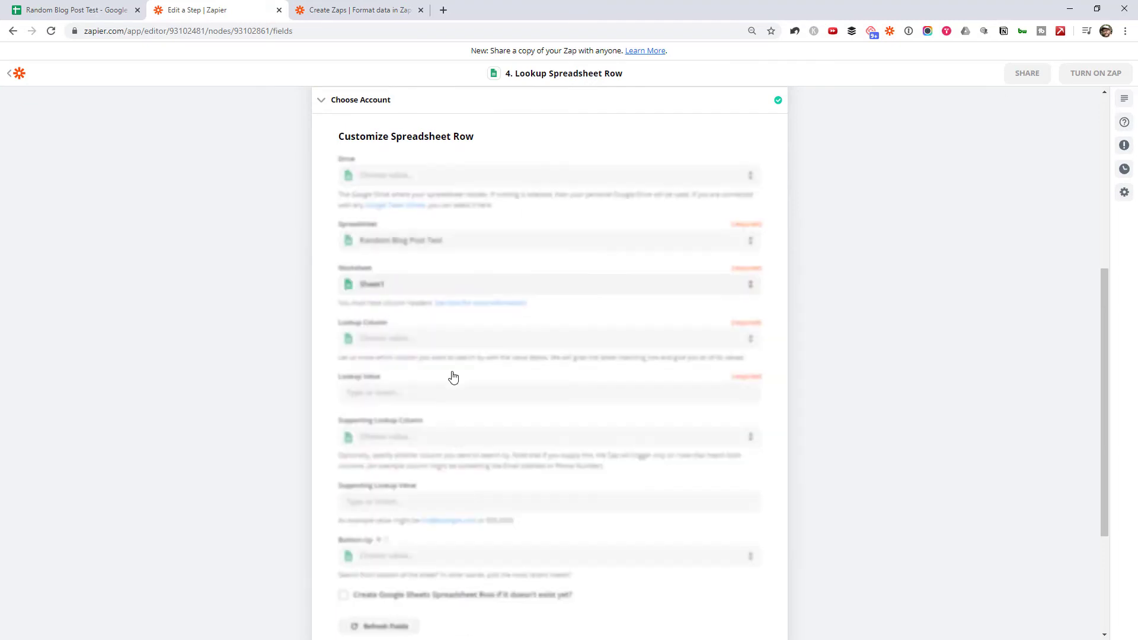
pyautogui.click(393, 347)
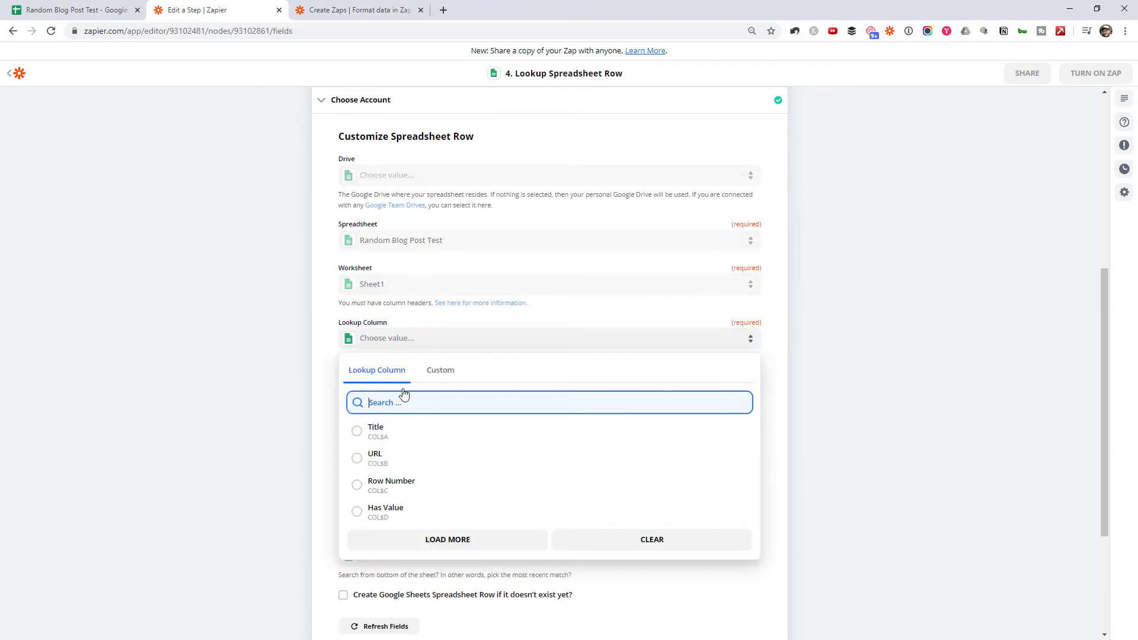
pyautogui.click(403, 493)
# Step: Inspect the row numbers in cells C2 to C20 of the blog post spreadsheet
pyautogui.click(116, 5)
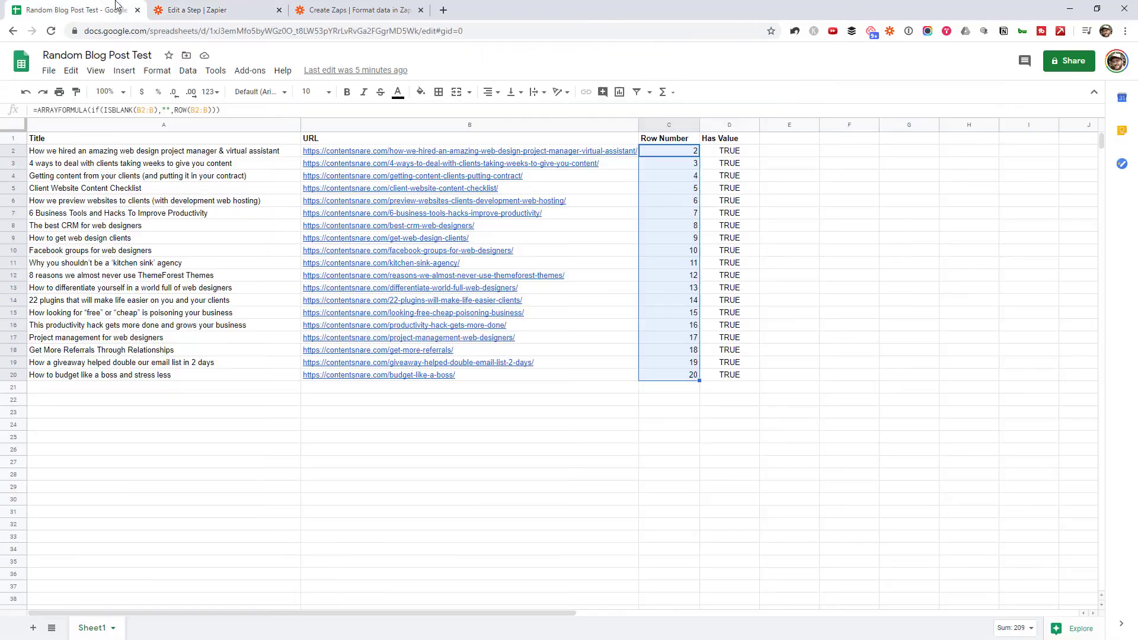
pyautogui.click(691, 227)
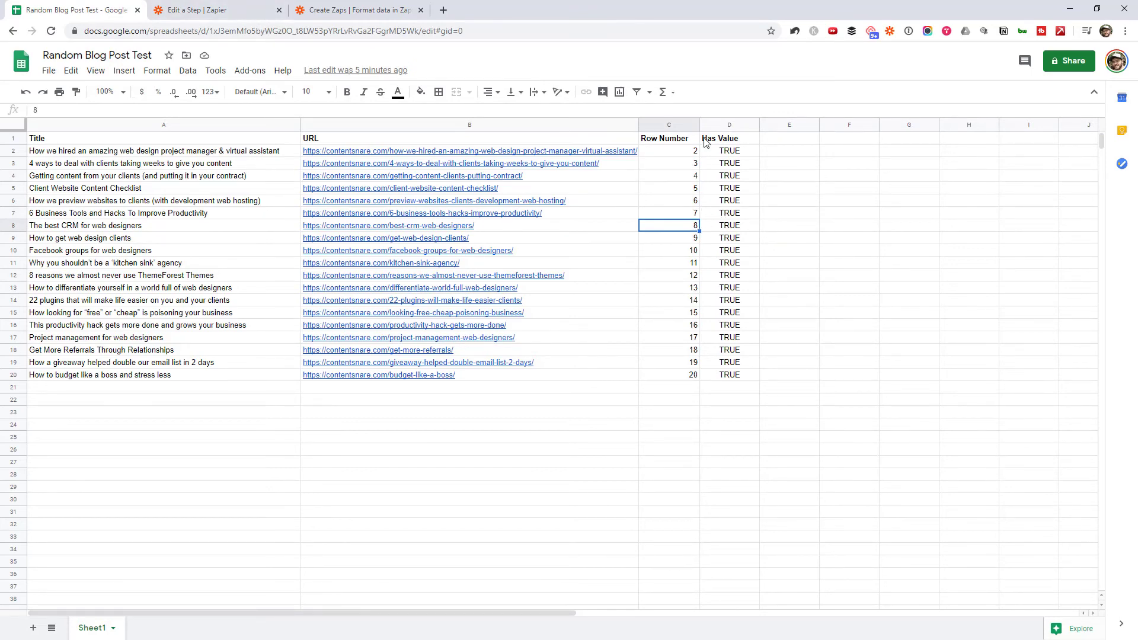
pyautogui.moveTo(689, 150); pyautogui.dragTo(693, 375)
# Step: Use the Generate random number ID as step 4's lookup value and test it, finding row 8
pyautogui.hotkey('ctrl', 'Tab')
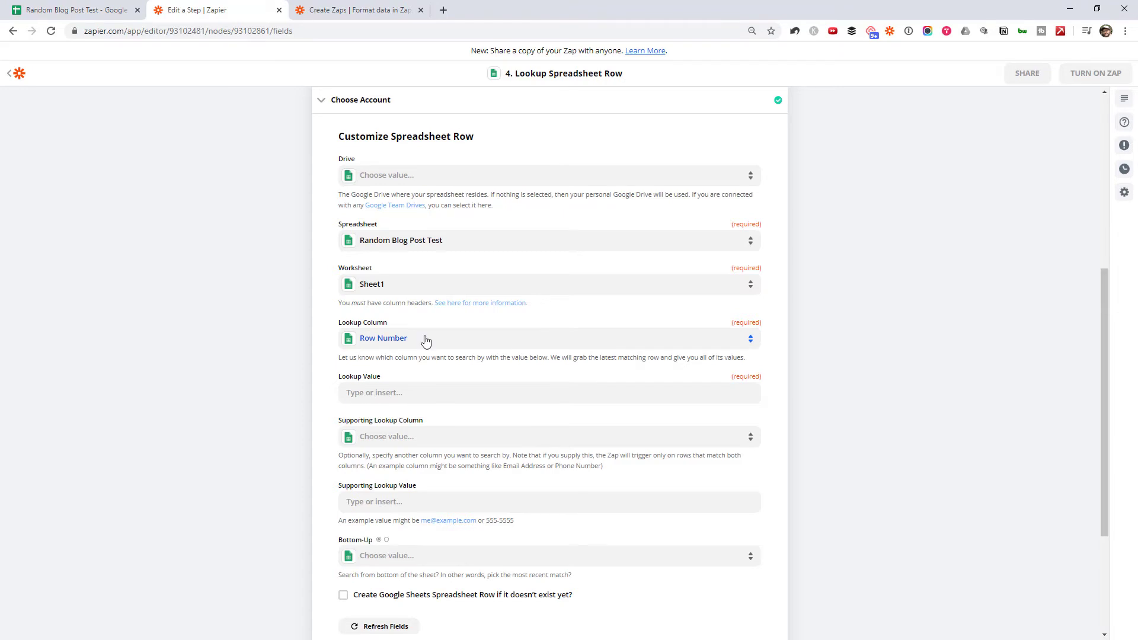
pyautogui.click(393, 392)
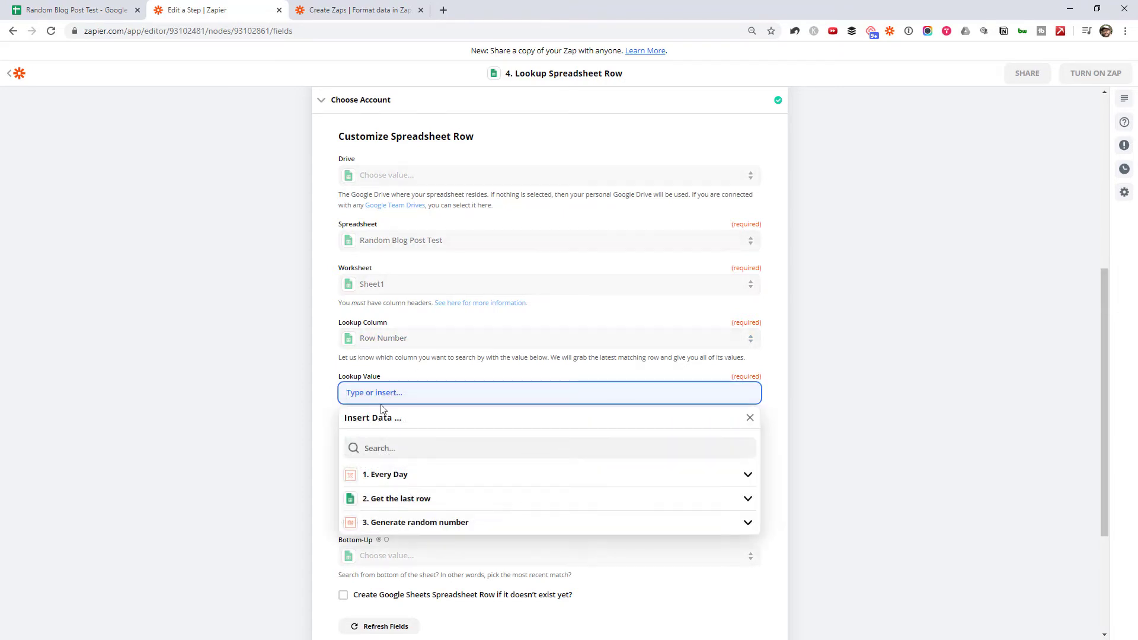
pyautogui.click(402, 527)
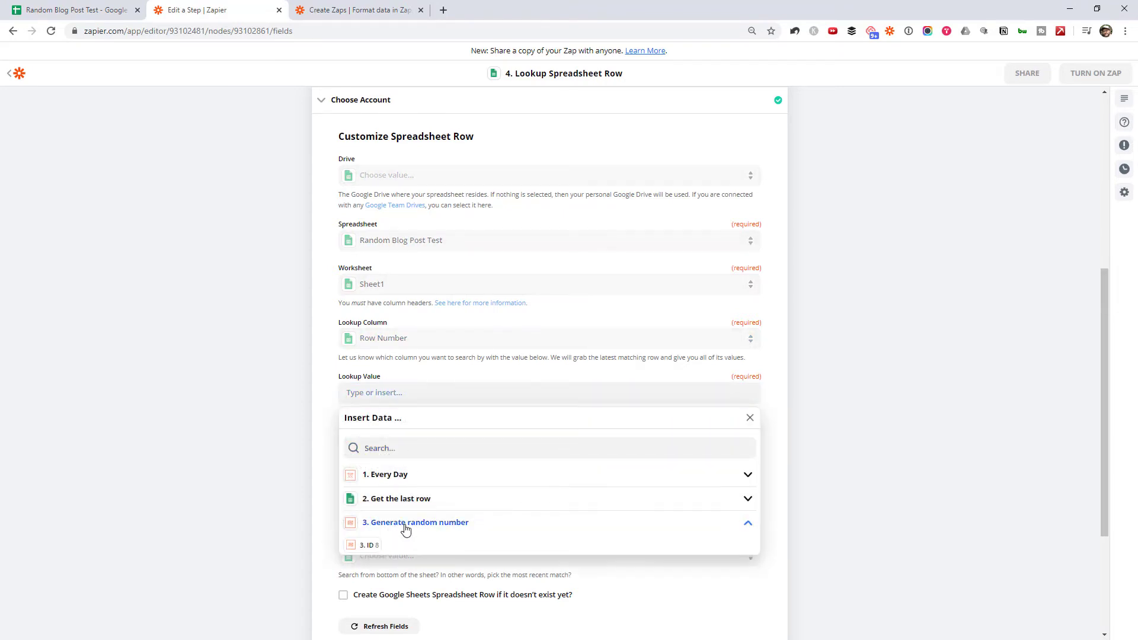
pyautogui.click(373, 544)
pyautogui.click(889, 460)
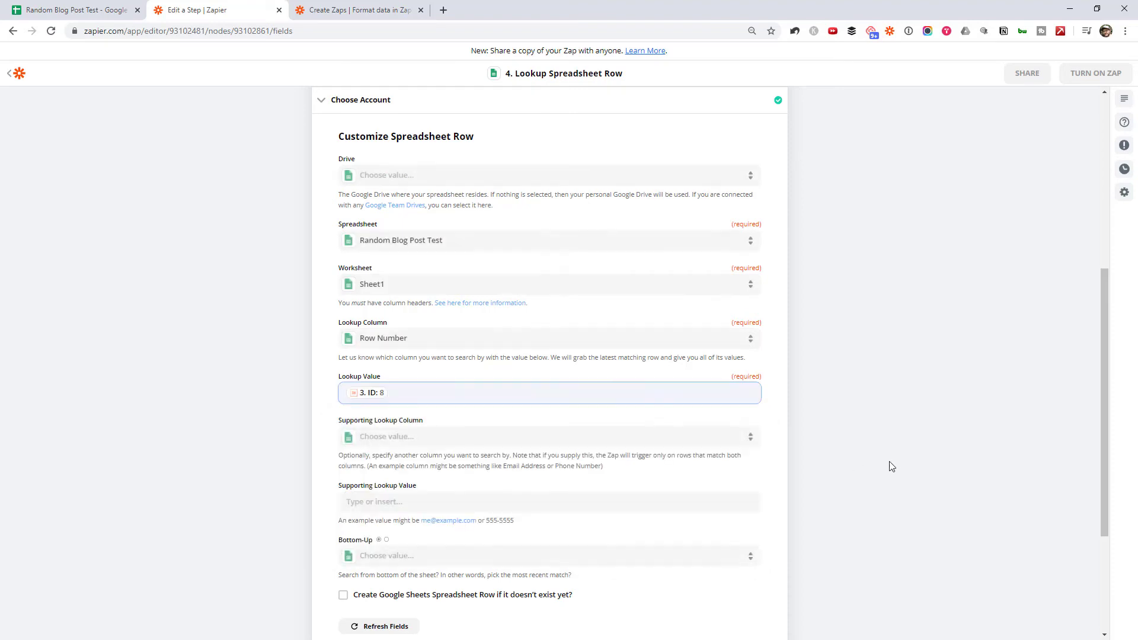
pyautogui.scroll(-3, 825, 375)
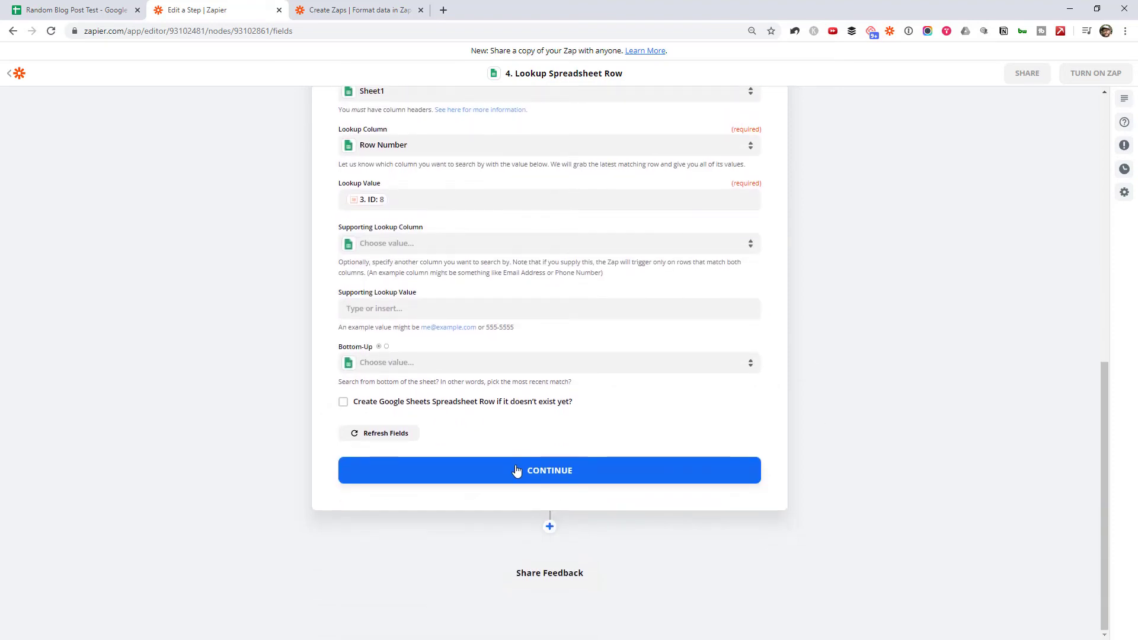
pyautogui.click(518, 470)
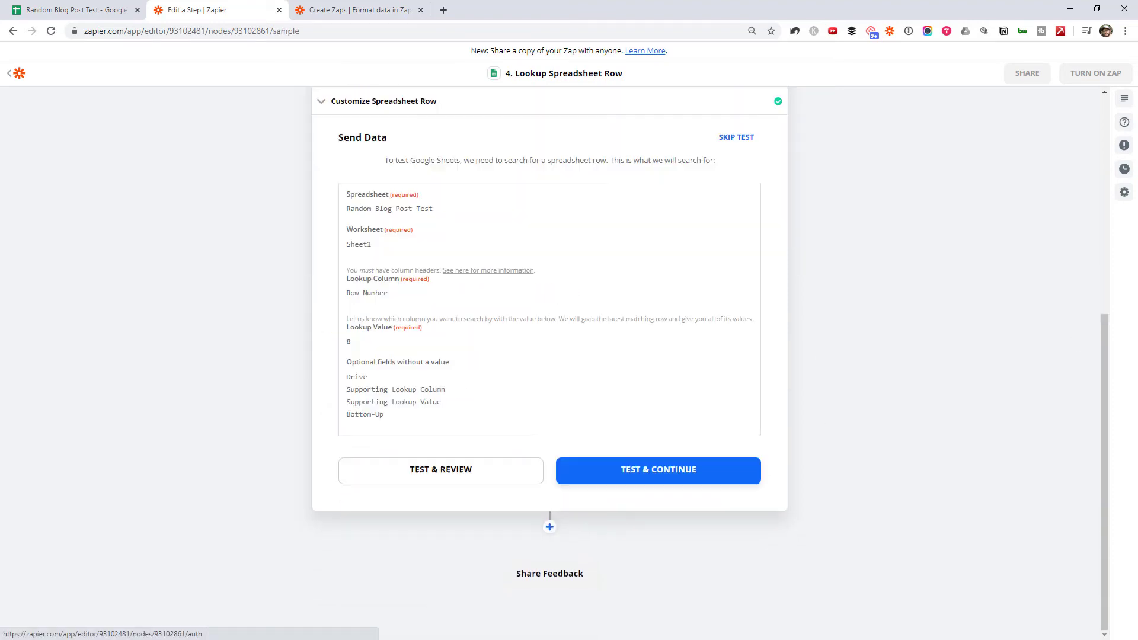
pyautogui.click(486, 475)
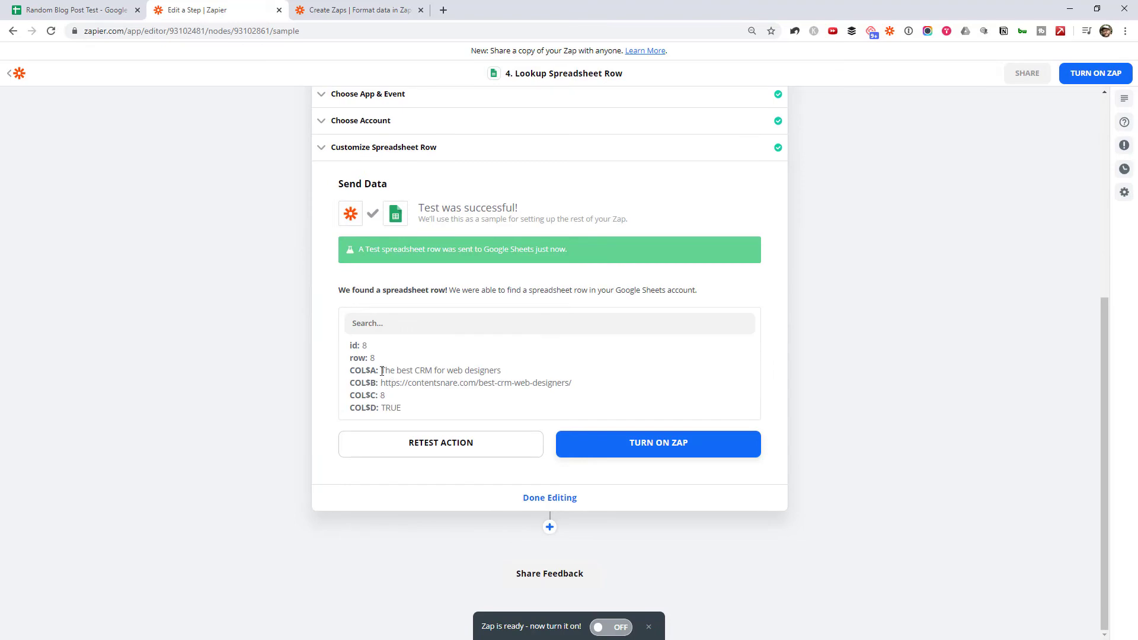
# Step: Compare spreadsheet row 8's title, URL and Row Number with the Zapier test result
pyautogui.click(113, 10)
pyautogui.click(717, 288)
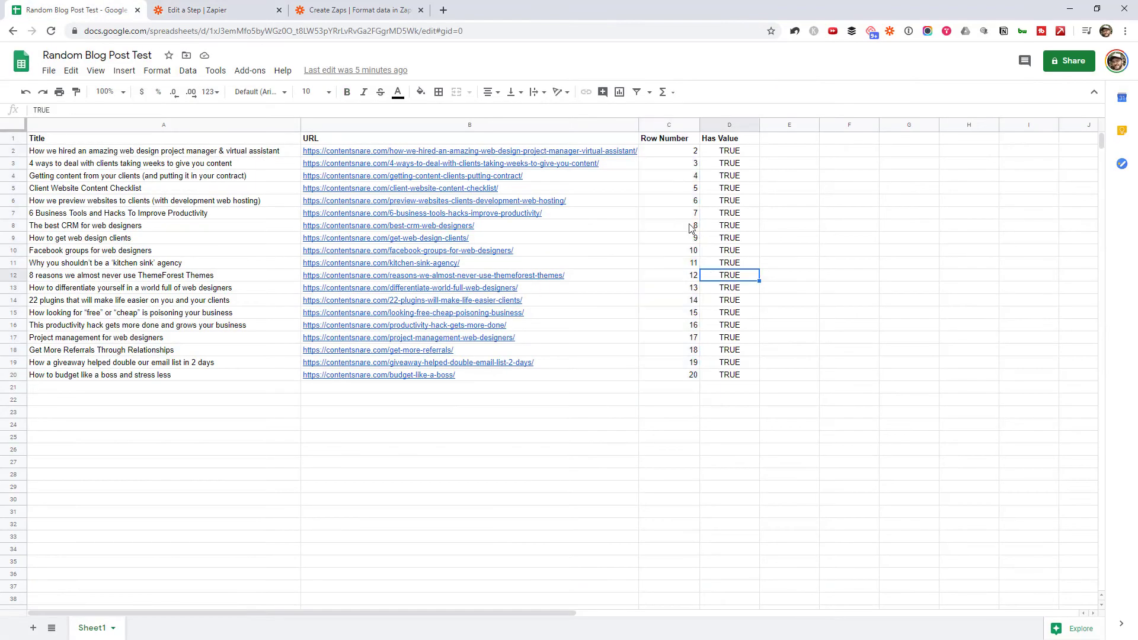
pyautogui.moveTo(669, 225); pyautogui.dragTo(224, 229)
pyautogui.click(285, 15)
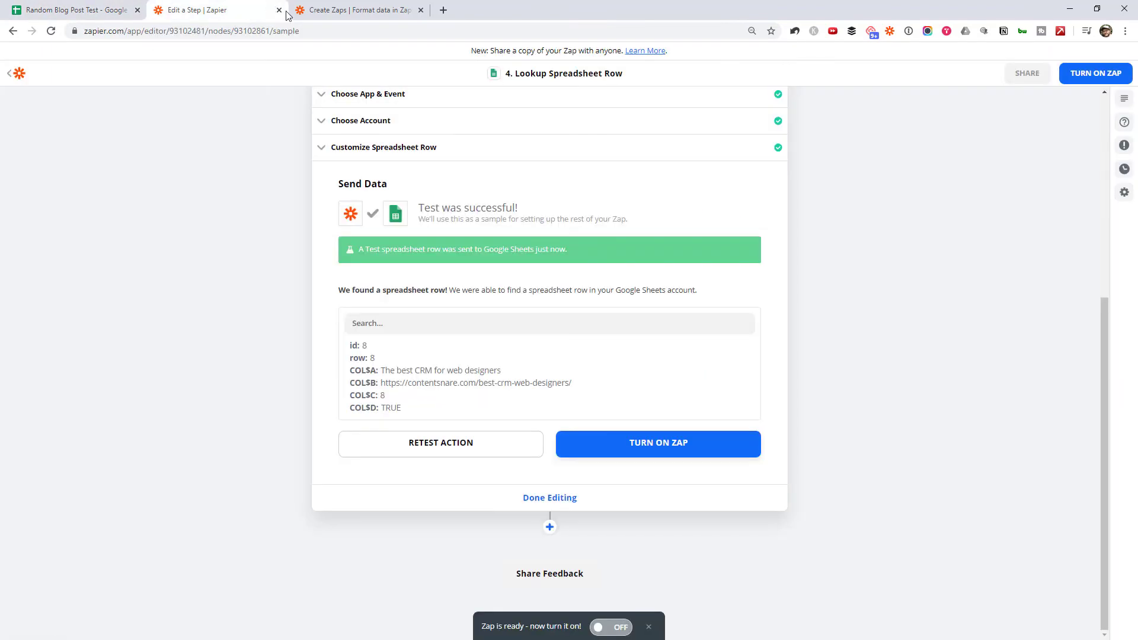
pyautogui.click(455, 418)
pyautogui.click(110, 10)
pyautogui.click(742, 256)
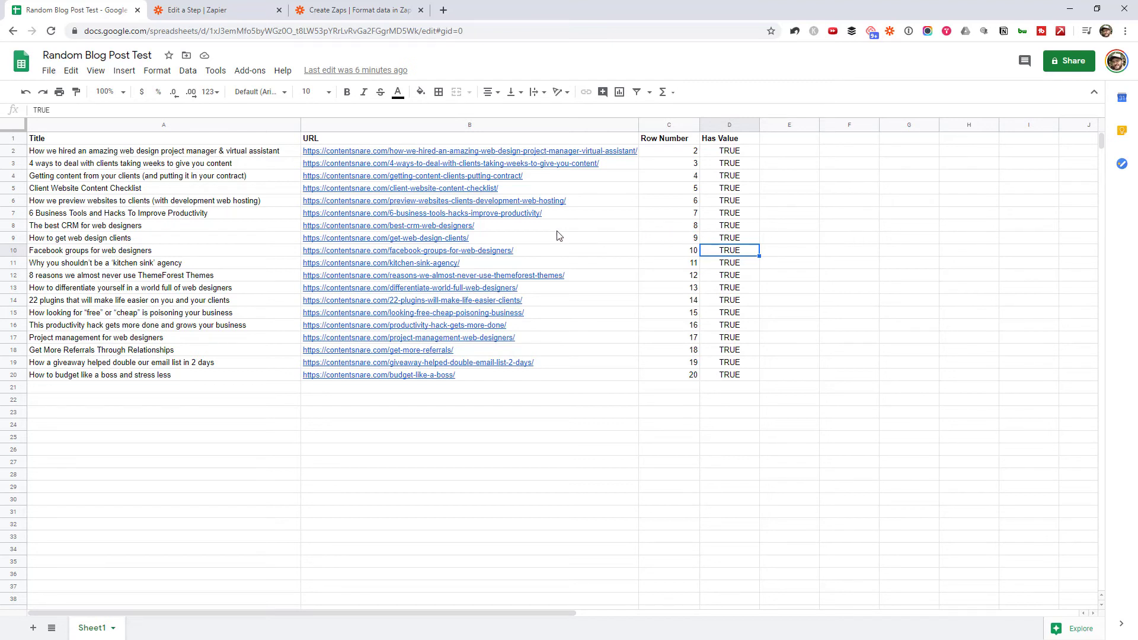
pyautogui.moveTo(240, 227); pyautogui.dragTo(382, 230)
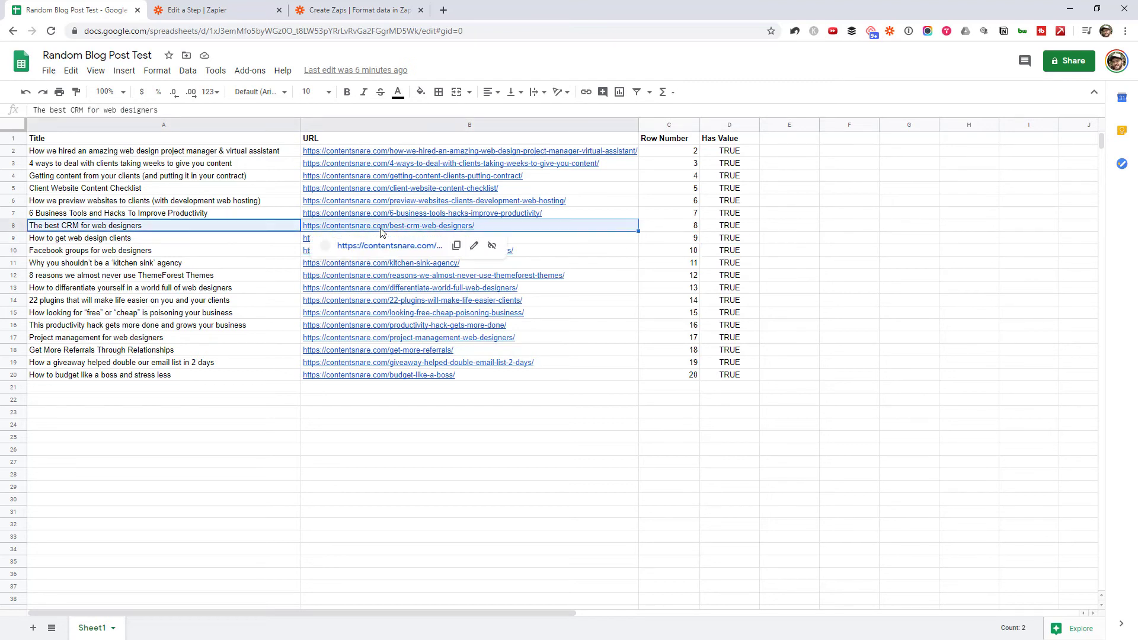
pyautogui.click(936, 255)
pyautogui.moveTo(668, 141); pyautogui.dragTo(745, 376)
pyautogui.click(923, 278)
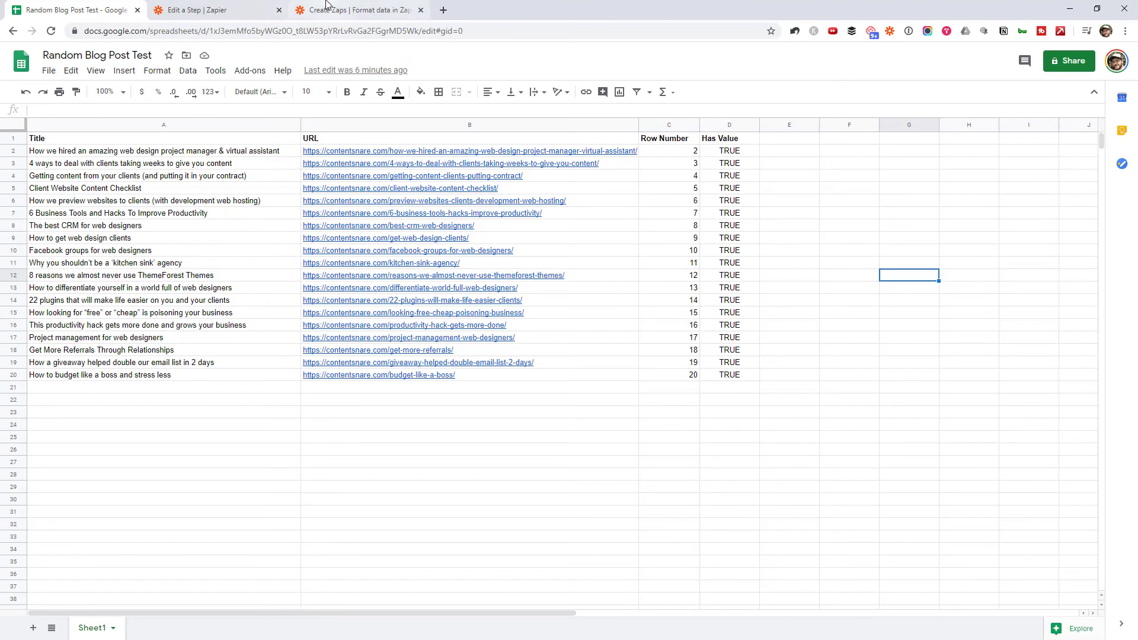
pyautogui.click(239, 11)
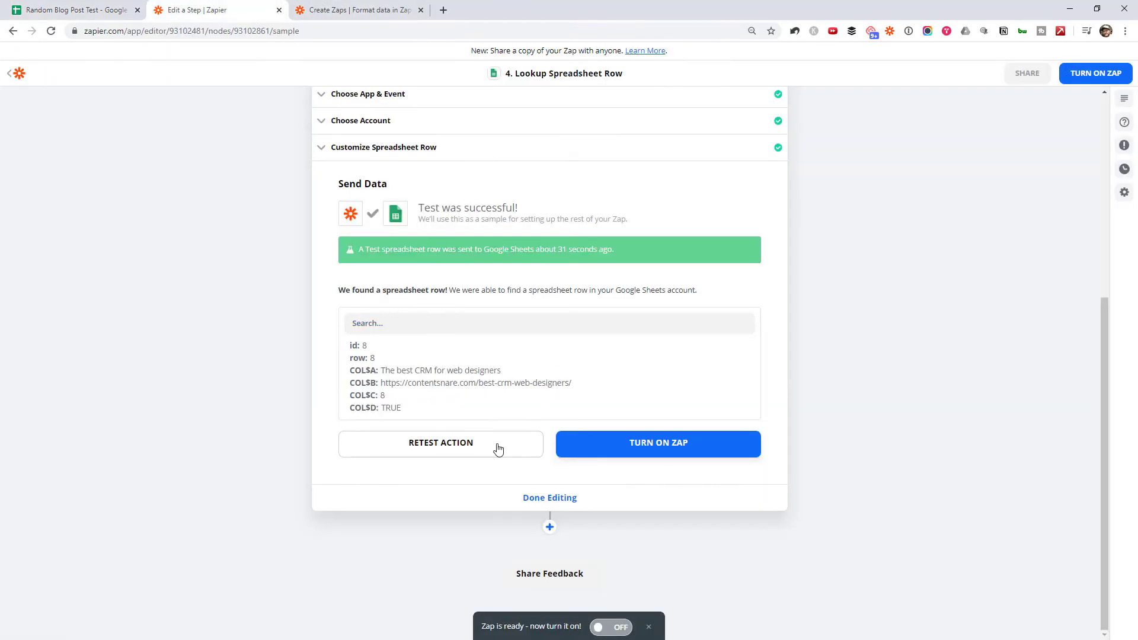
# Step: Add step 5 as a Twitter Create Tweet action using the connected Twitter account
pyautogui.click(541, 503)
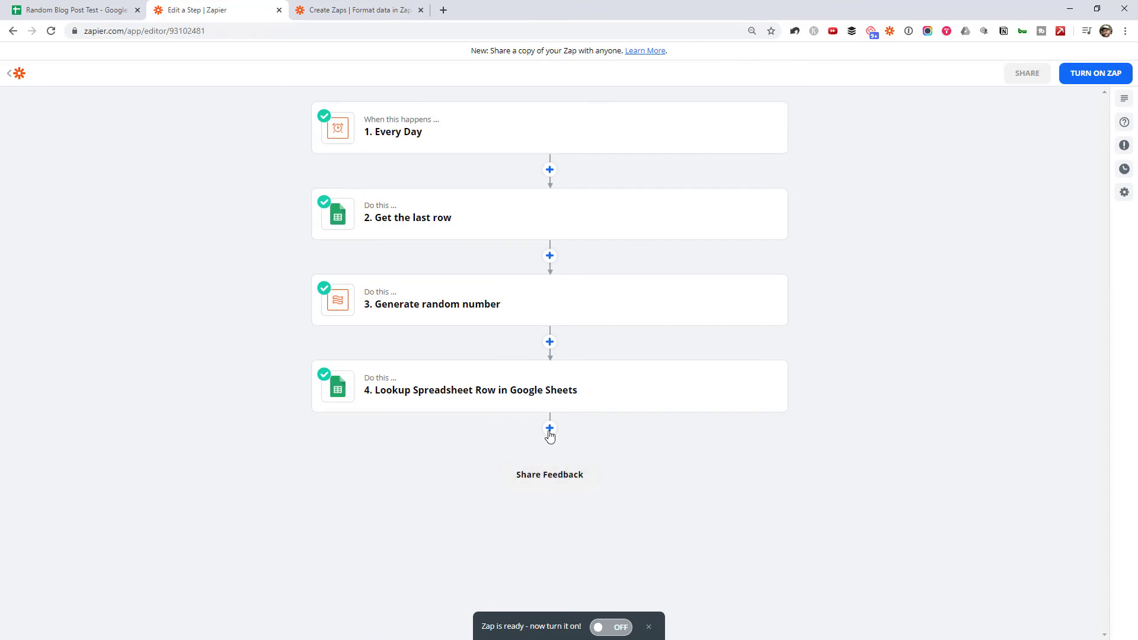
pyautogui.click(549, 432)
pyautogui.write('fo')
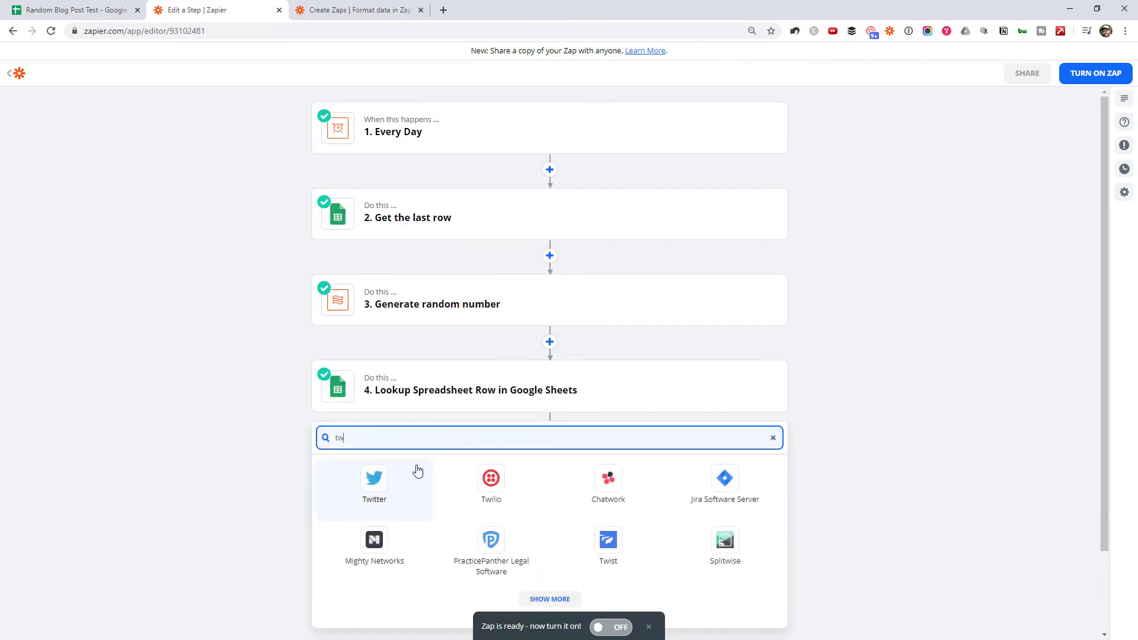
pyautogui.click(724, 541)
pyautogui.click(683, 427)
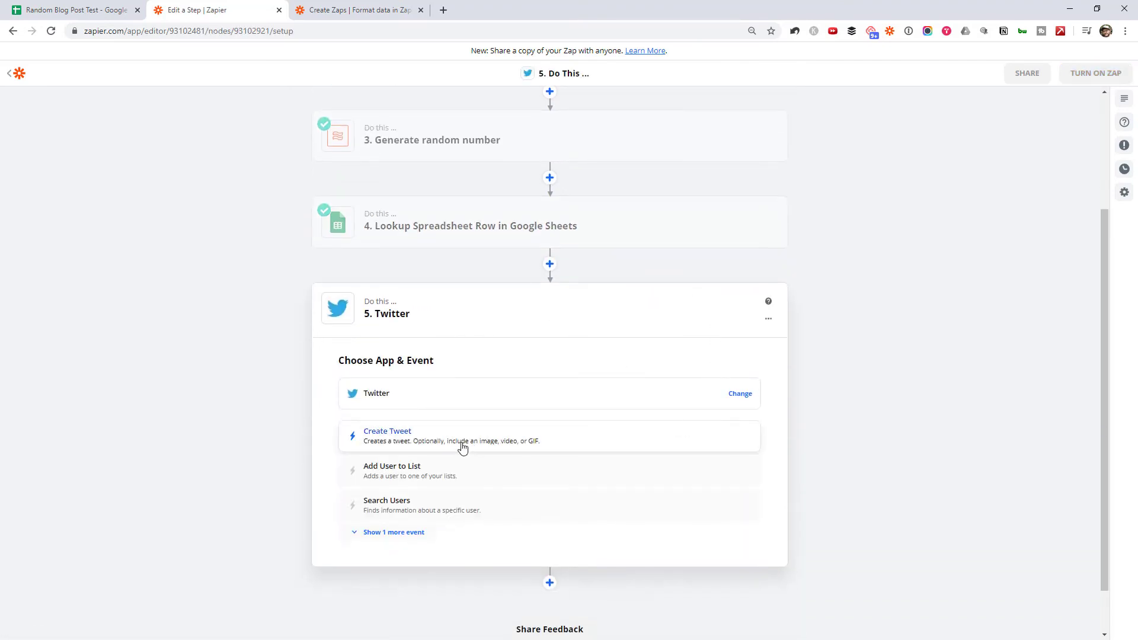
pyautogui.click(404, 436)
pyautogui.click(553, 474)
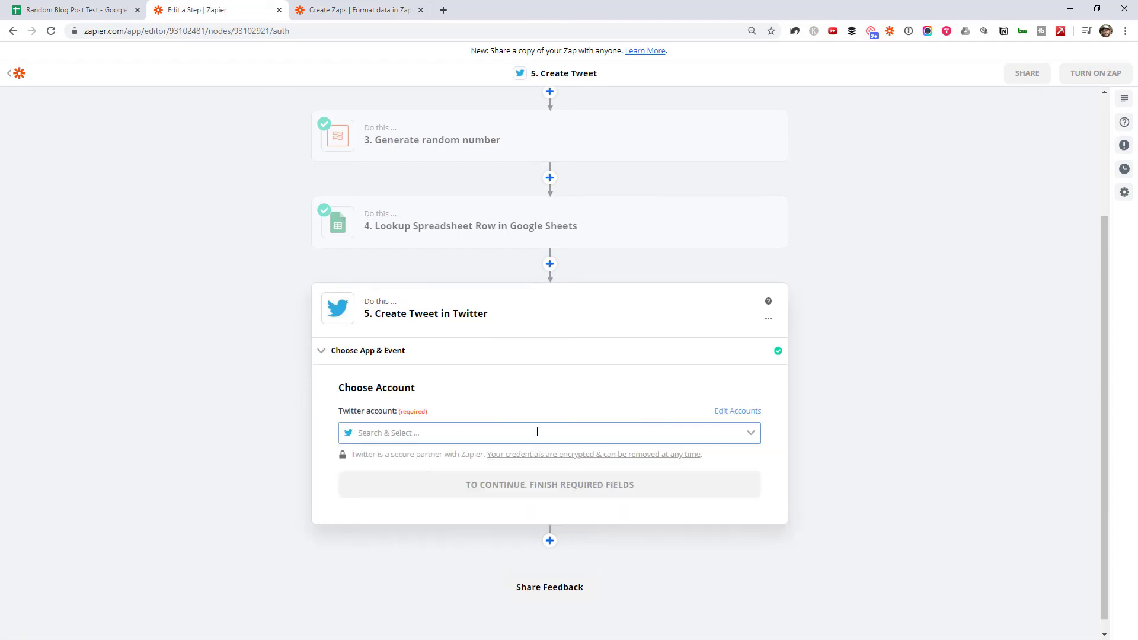
pyautogui.click(510, 433)
pyautogui.click(457, 491)
pyautogui.click(564, 483)
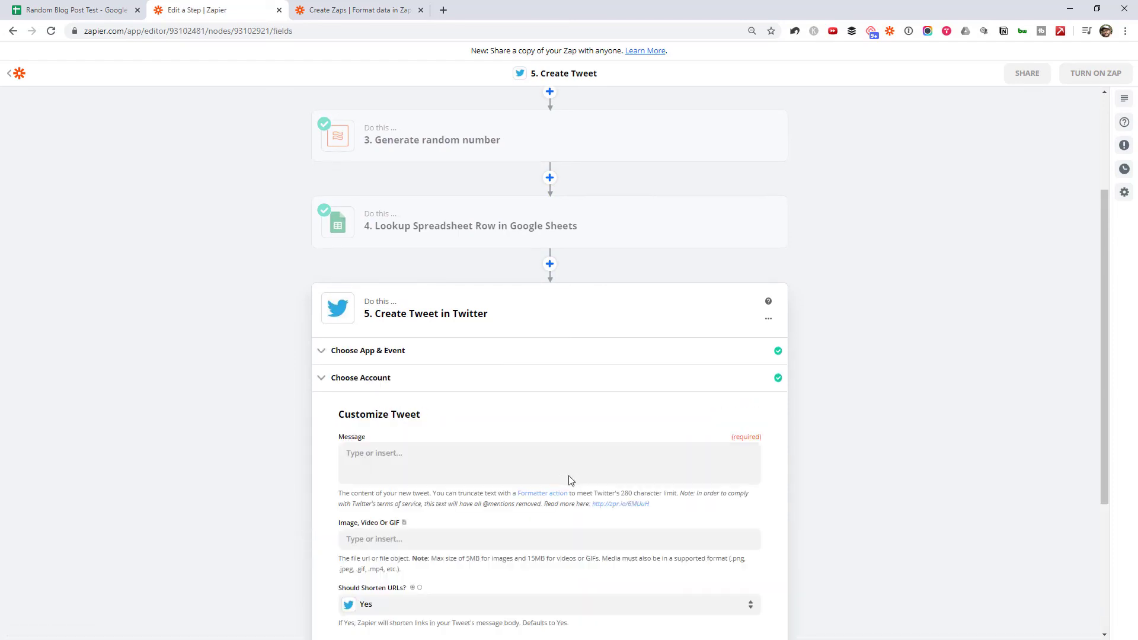
# Step: Build the tweet message from step 4's Title followed by its URL, then continue
pyautogui.click(396, 297)
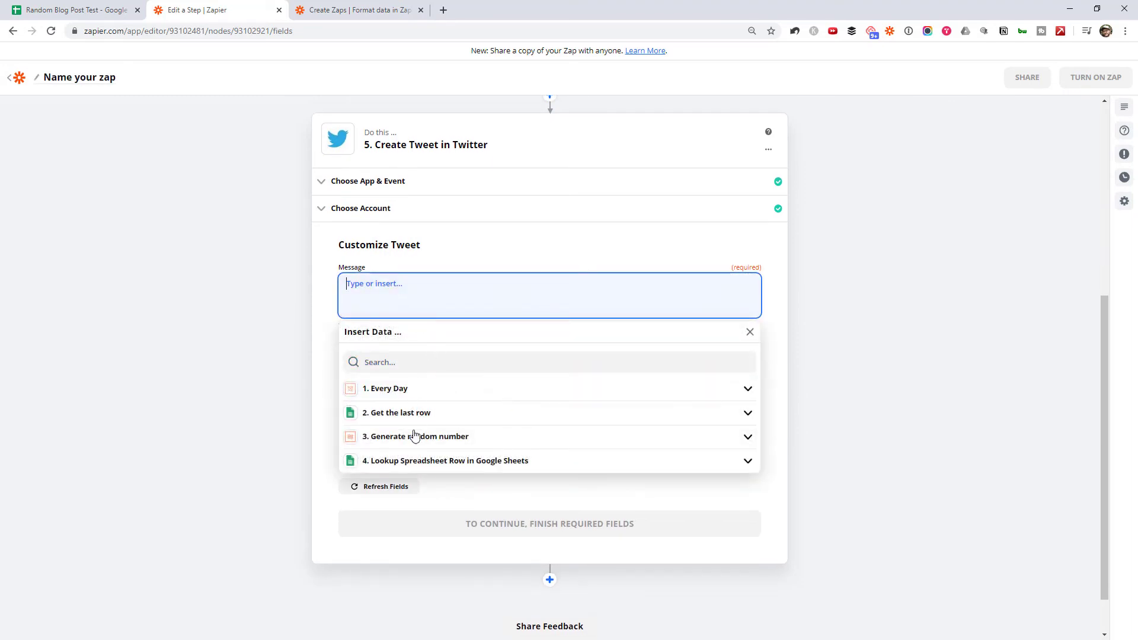
pyautogui.click(413, 461)
pyautogui.click(379, 542)
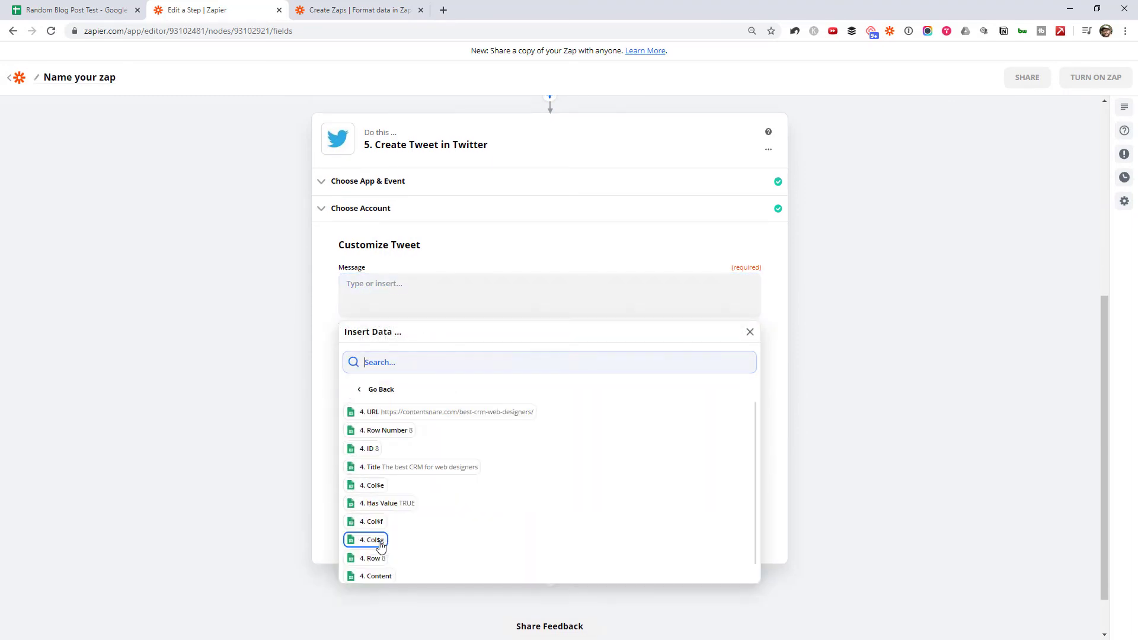
pyautogui.click(403, 468)
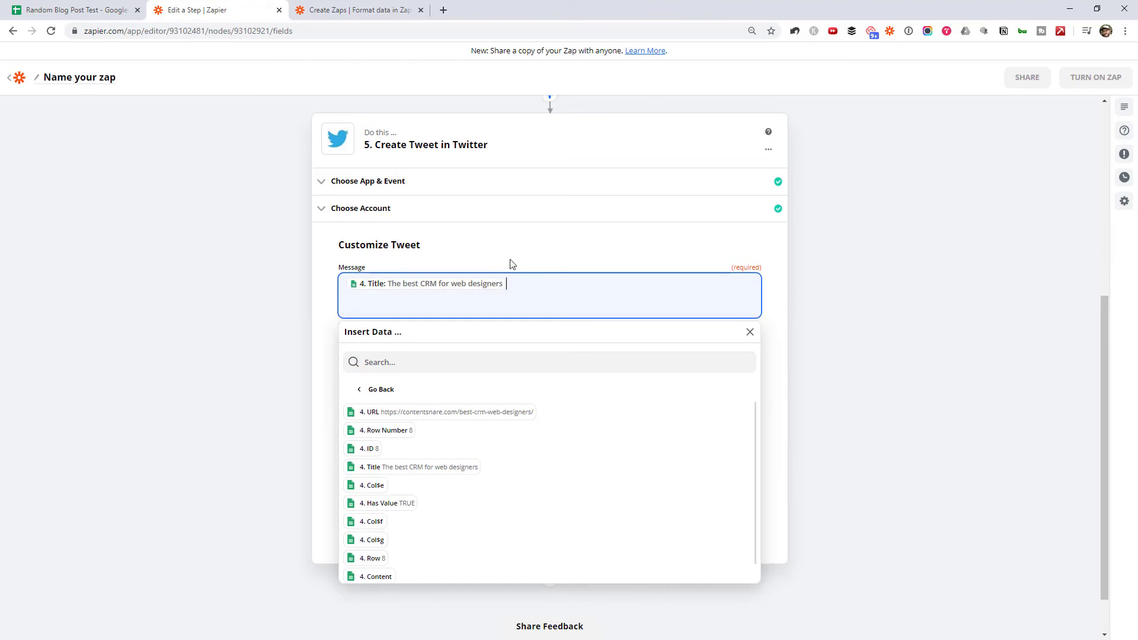
pyautogui.click(427, 412)
pyautogui.click(819, 285)
pyautogui.click(702, 291)
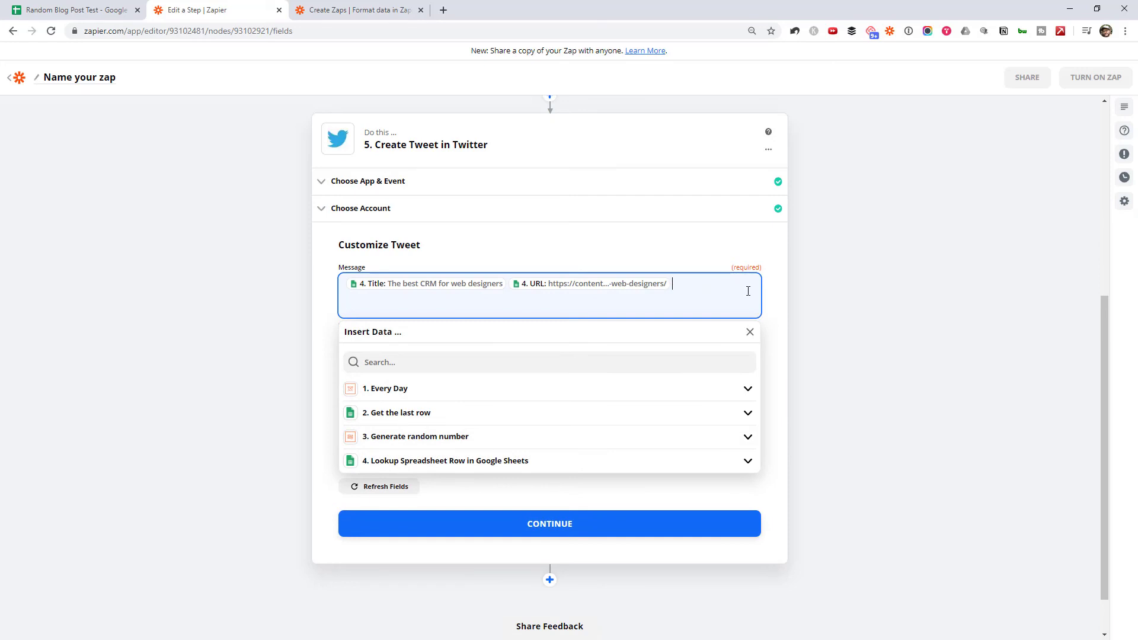
pyautogui.click(846, 290)
pyautogui.click(693, 282)
pyautogui.click(127, 7)
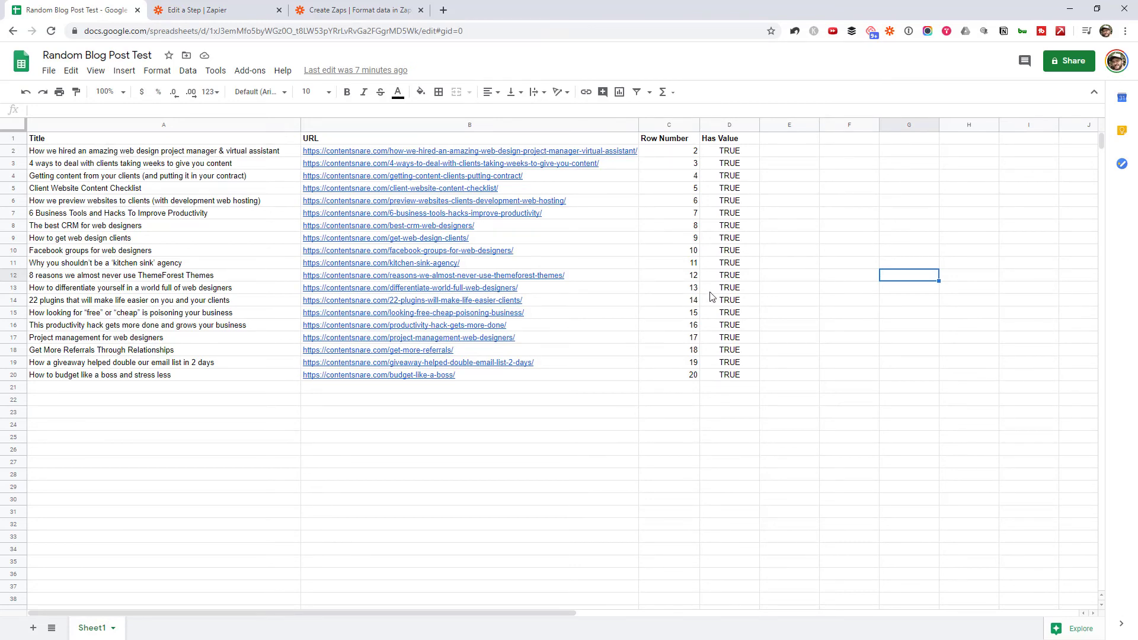
pyautogui.hotkey('ctrl', 'Tab')
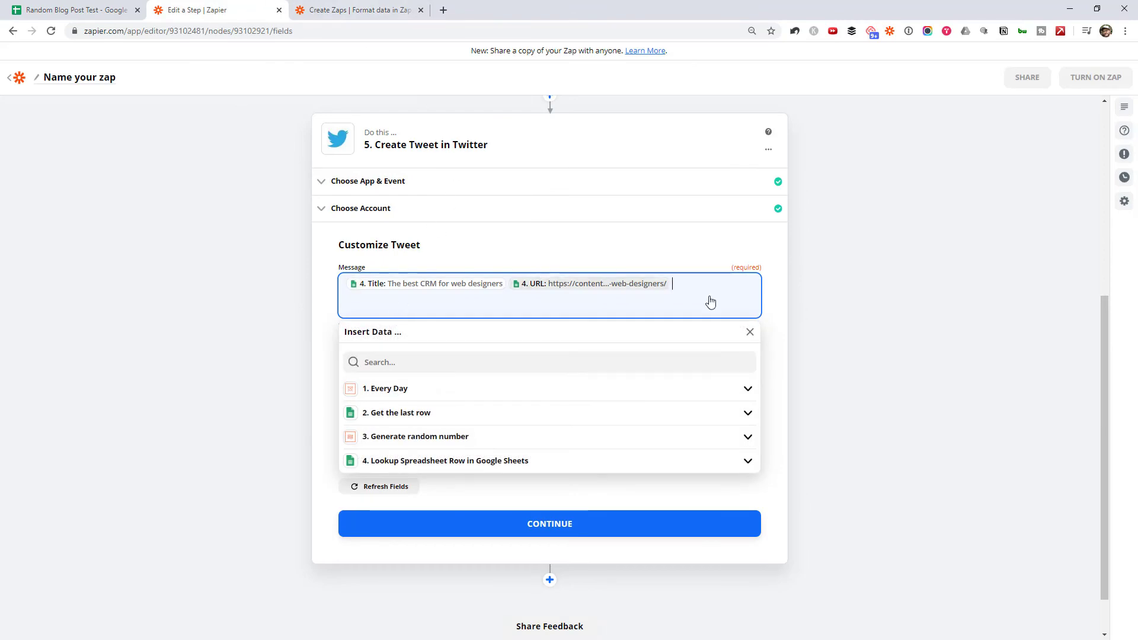
pyautogui.click(635, 562)
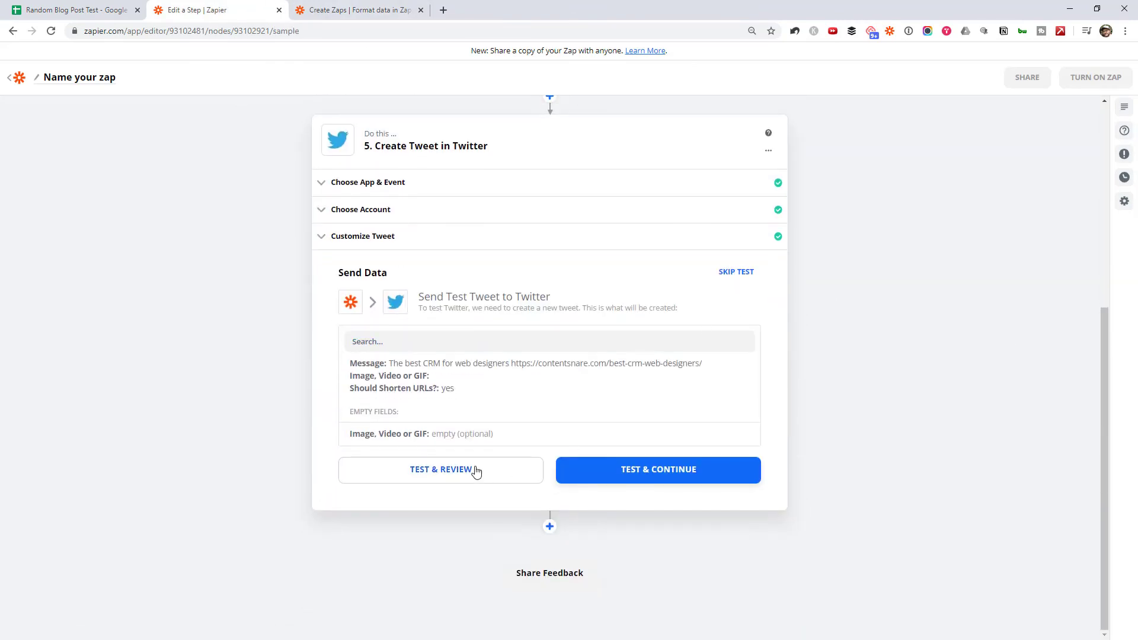
# Step: Skip the test tweet for step 5 so all five Zap steps show complete
pyautogui.click(746, 282)
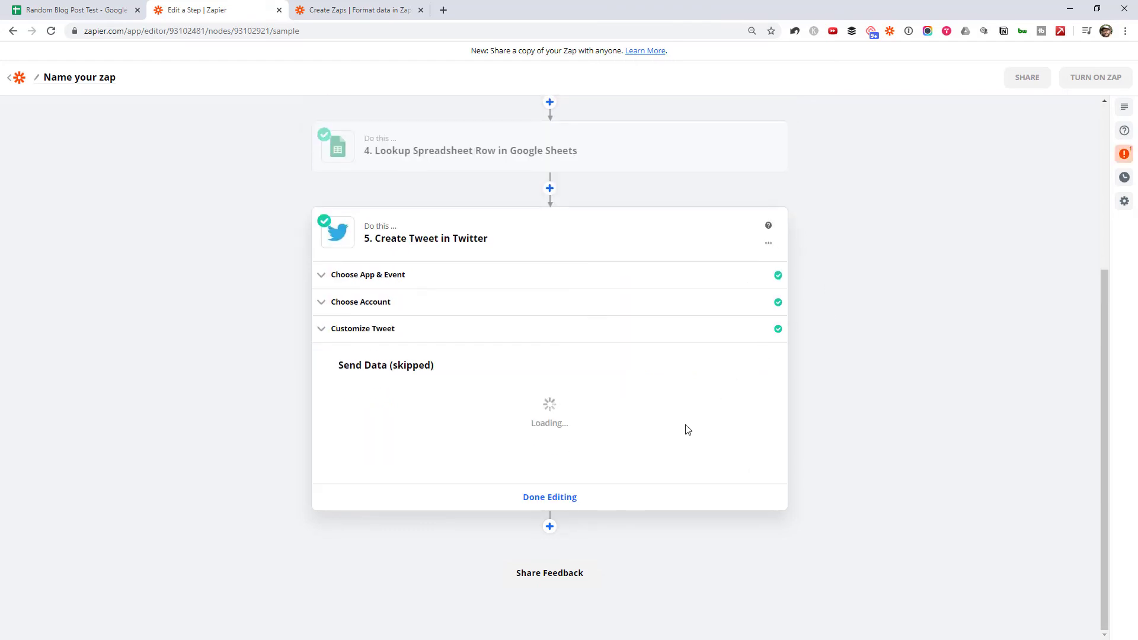
pyautogui.scroll(2, 788, 486)
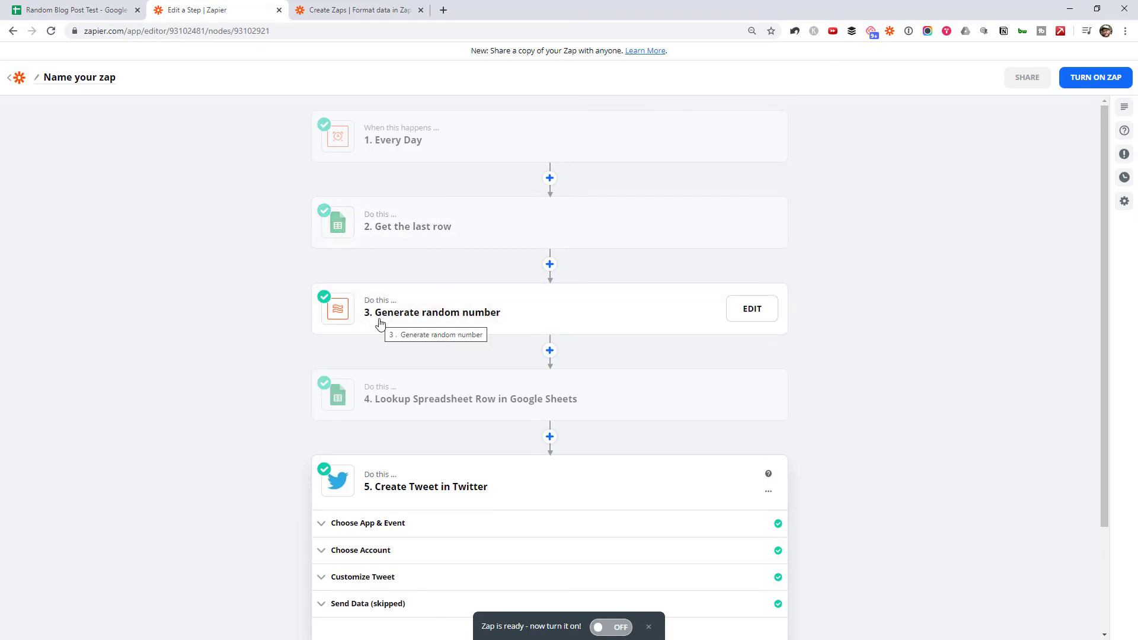
pyautogui.scroll(-2, 436, 385)
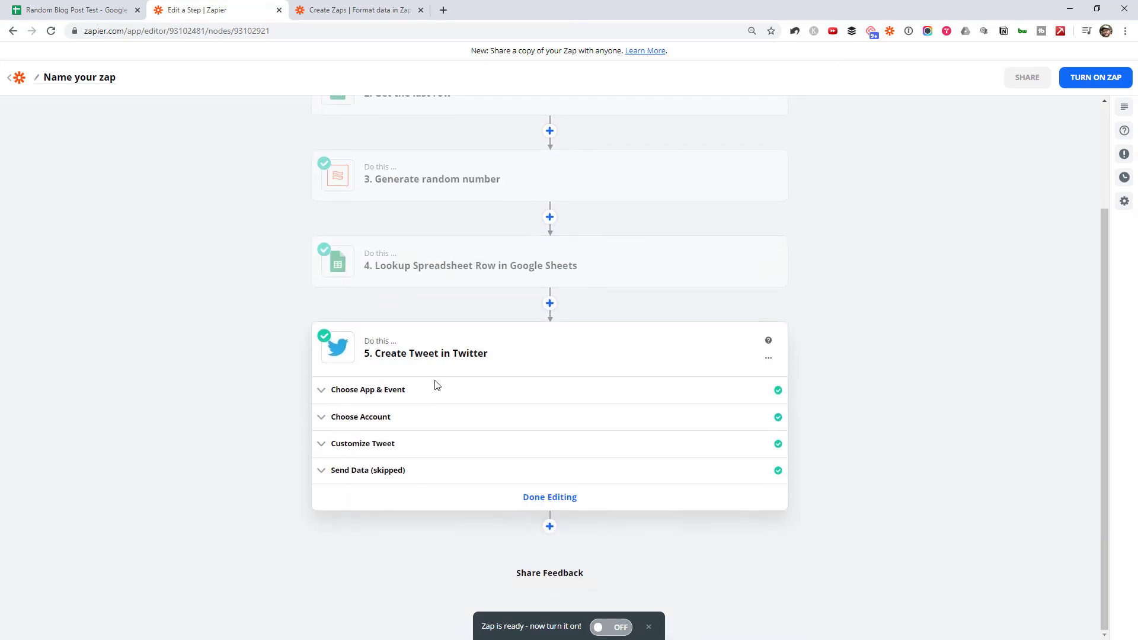